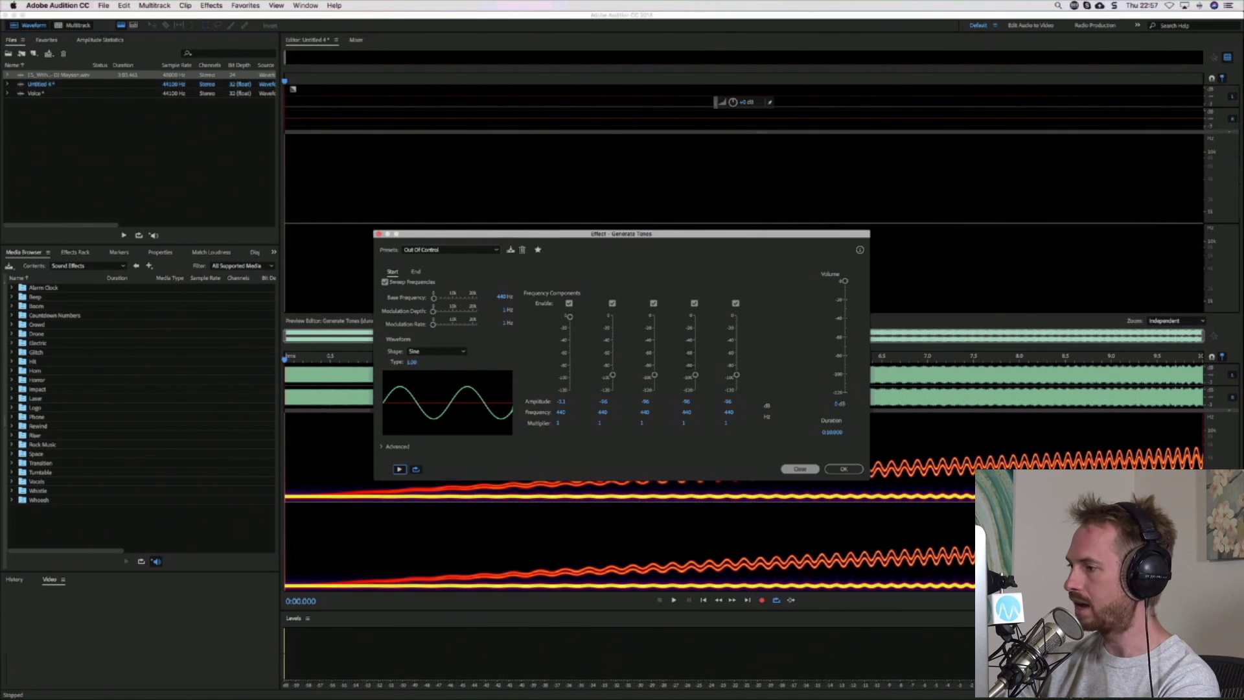
Close the tone generator without applying it and open the Audio Hardware preferences.
click(799, 468)
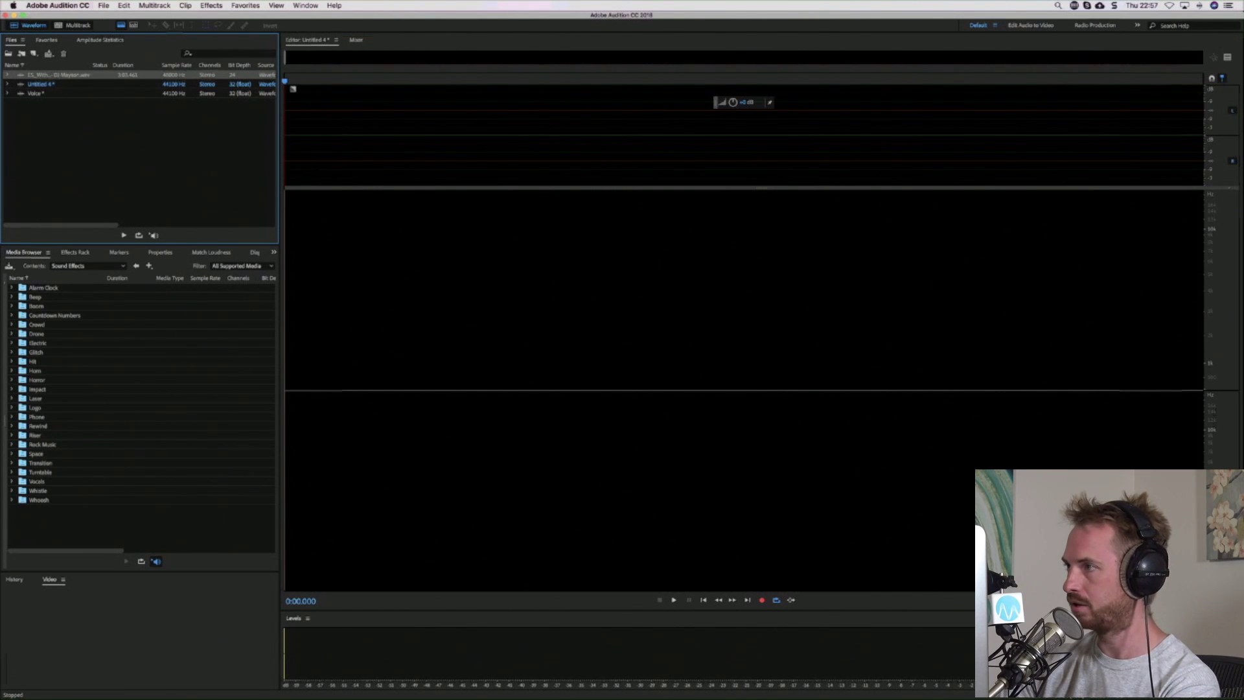
click(57, 5)
mouse_move(58, 32)
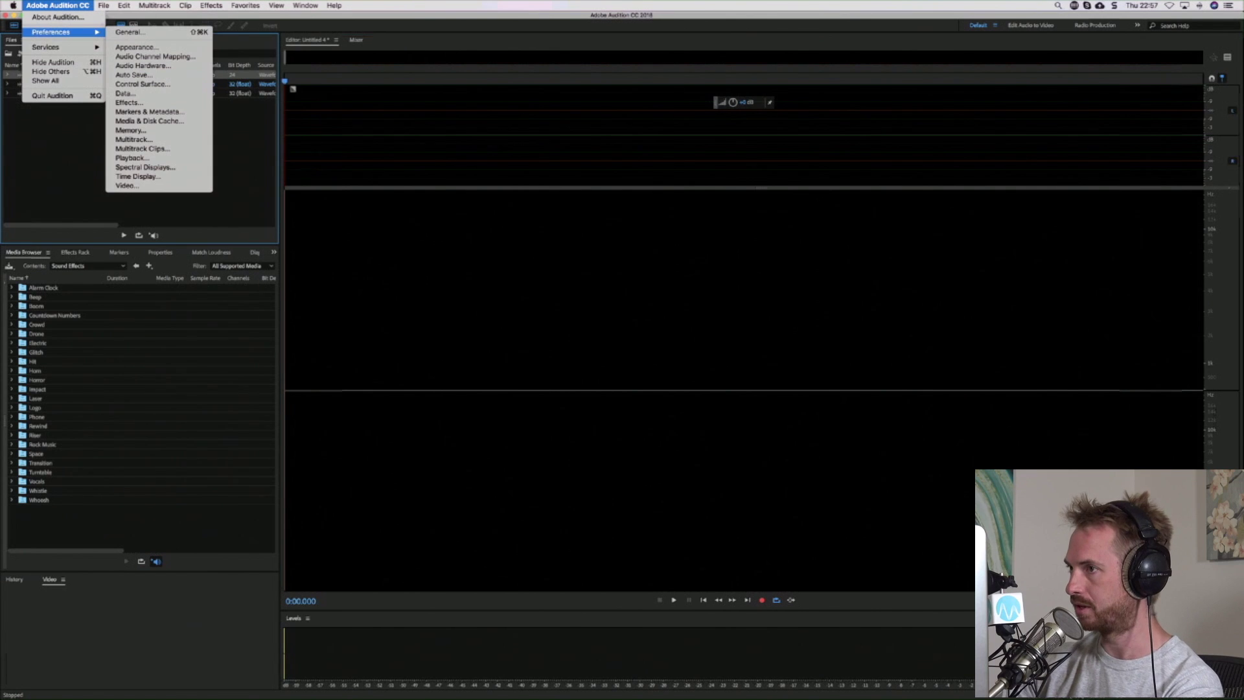
click(143, 65)
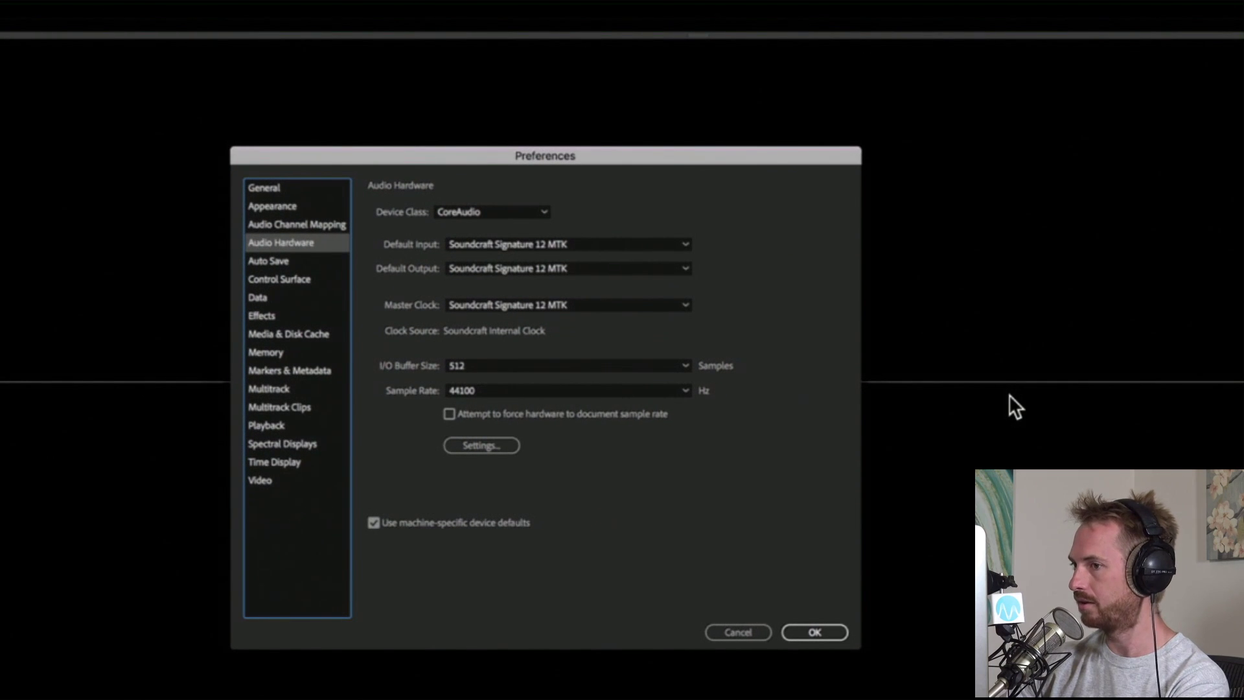
Review the default stereo input and the full list of output channels in the Audio Channel Mapping preferences.
key(Up)
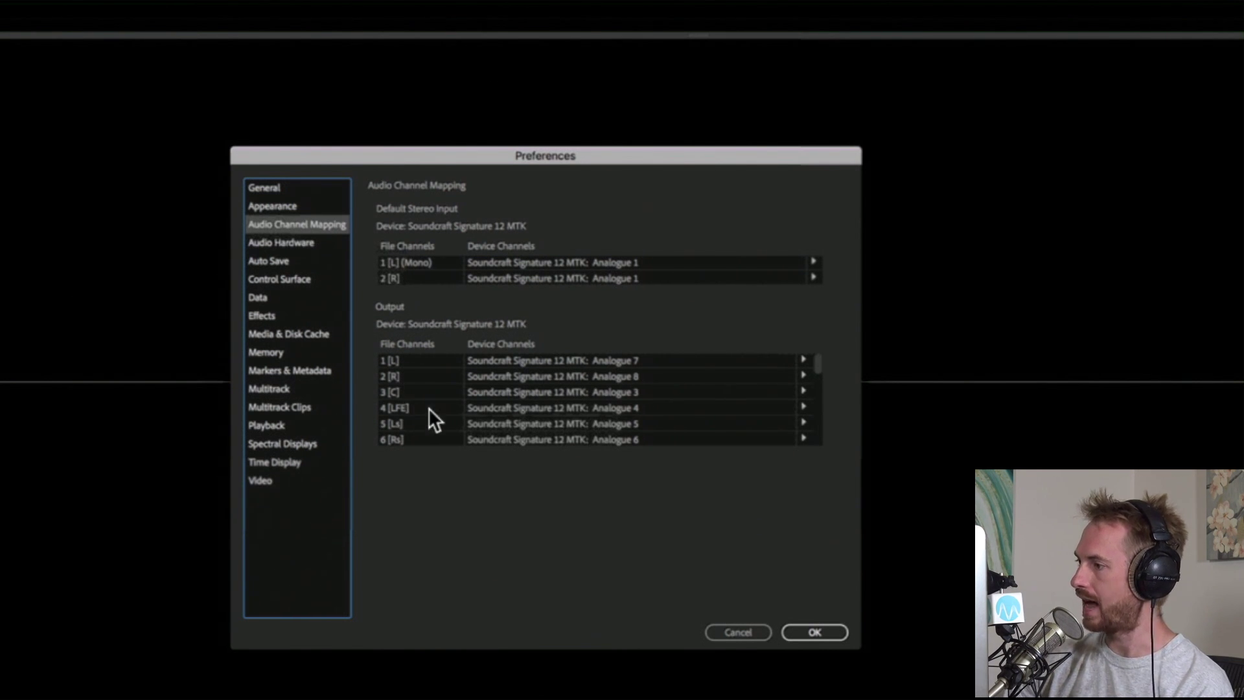
scroll(425, 417, down, 5)
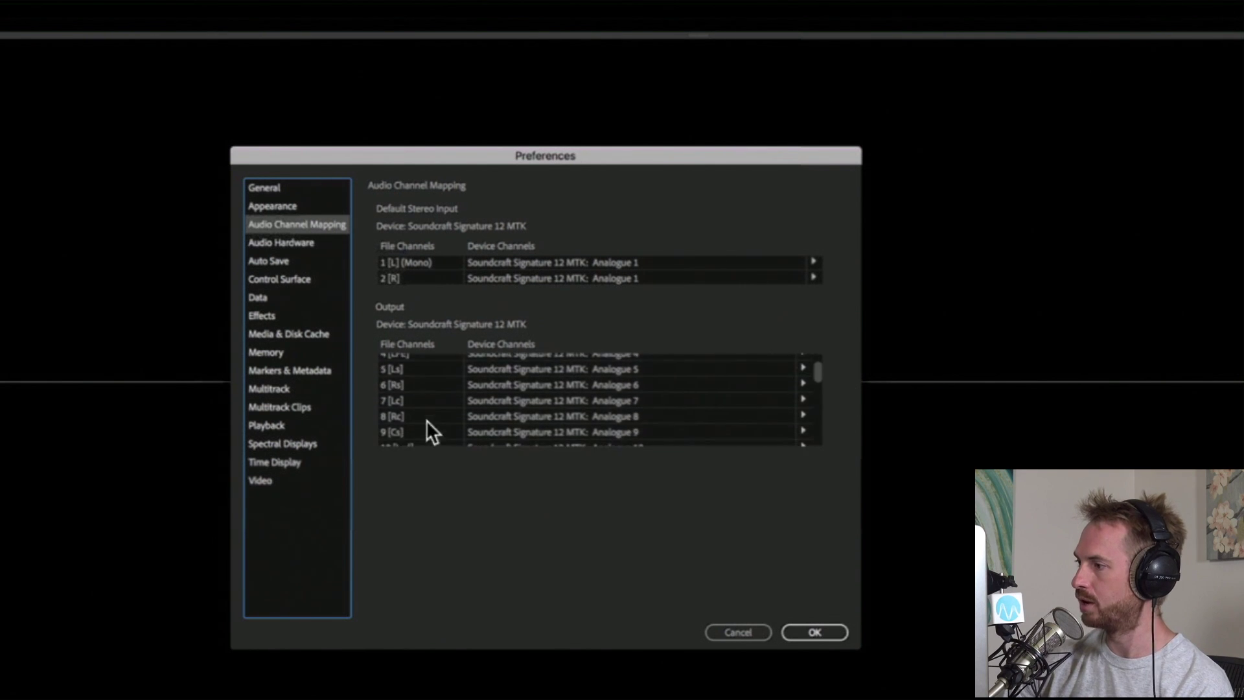
scroll(440, 483, down, 10)
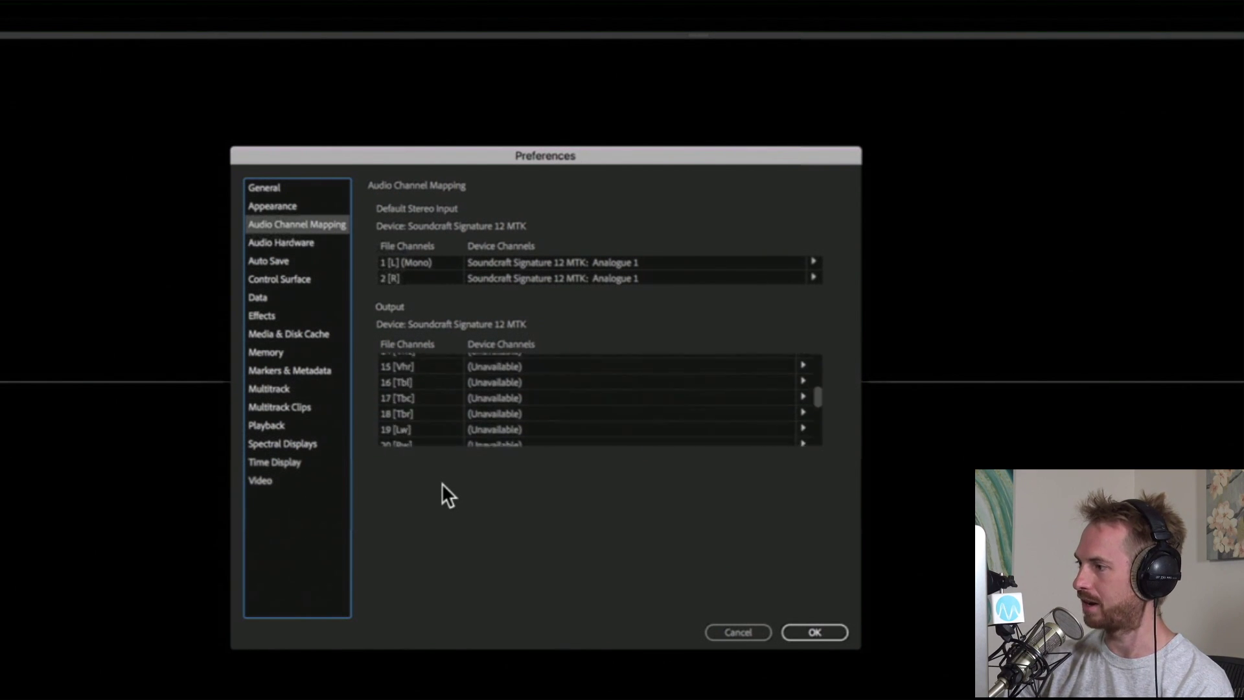
scroll(441, 483, down, 3)
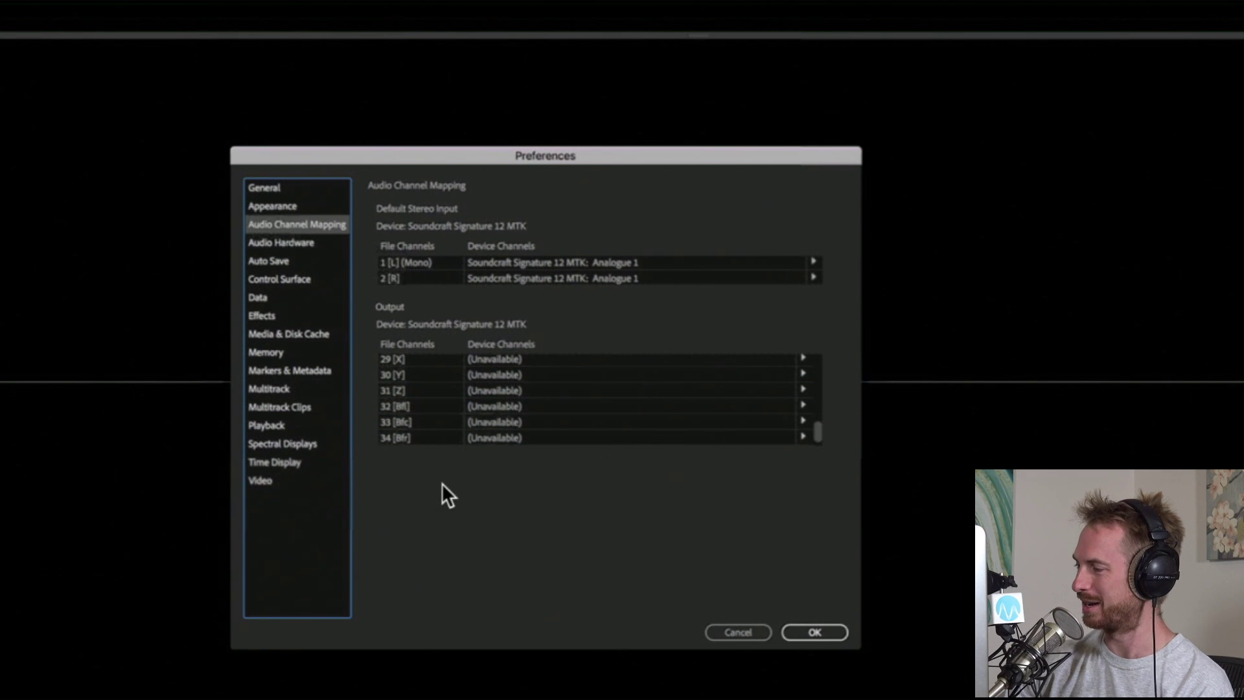
scroll(442, 483, up, 15)
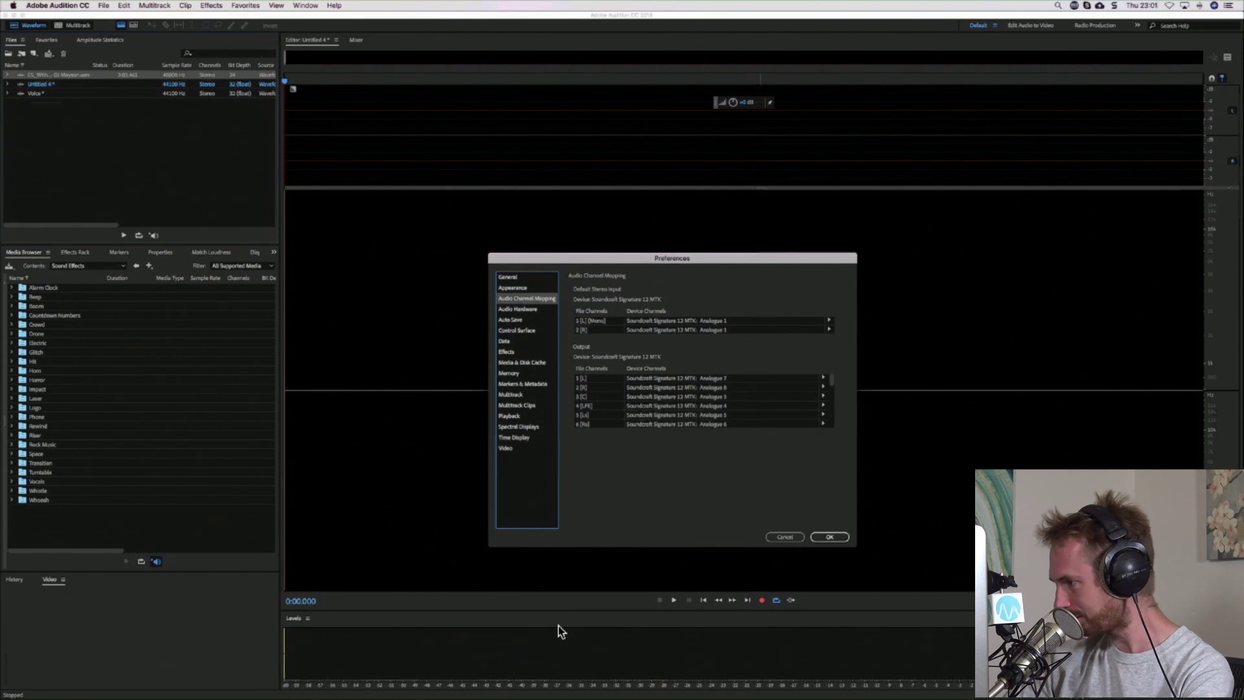
Switch to Loopback, inspect the Mix Minus Audio device's sources and channel mapping, and return to Audition.
click(796, 678)
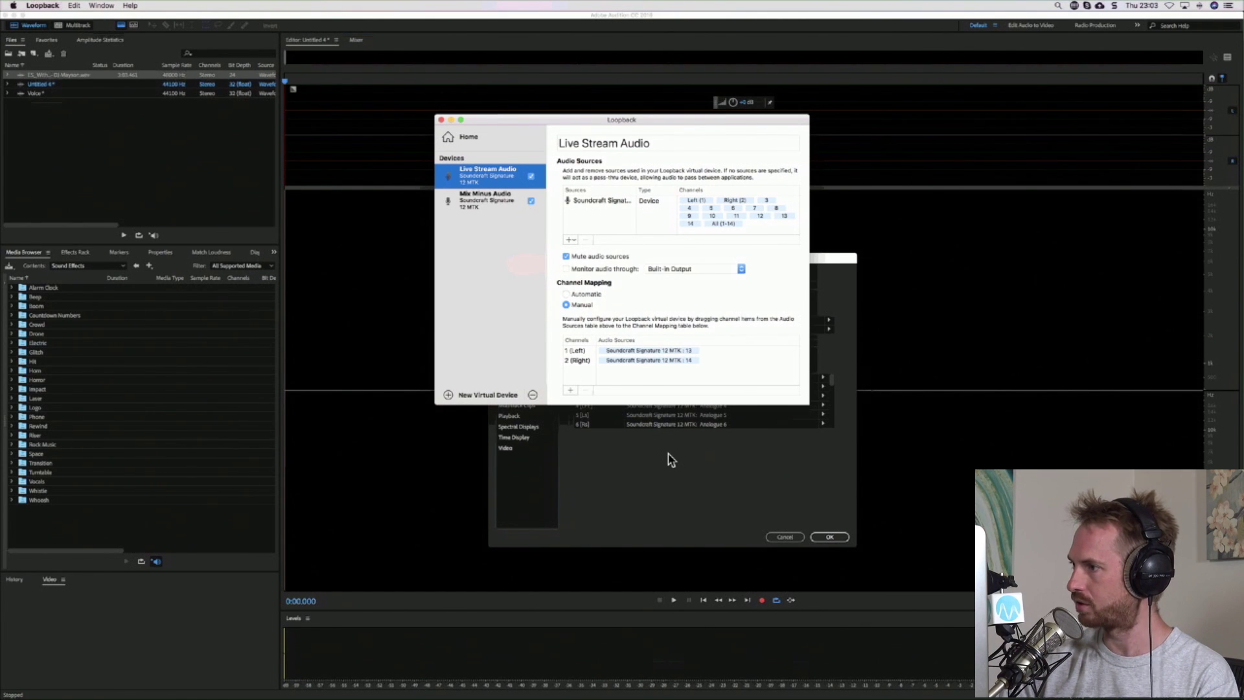
key(Down)
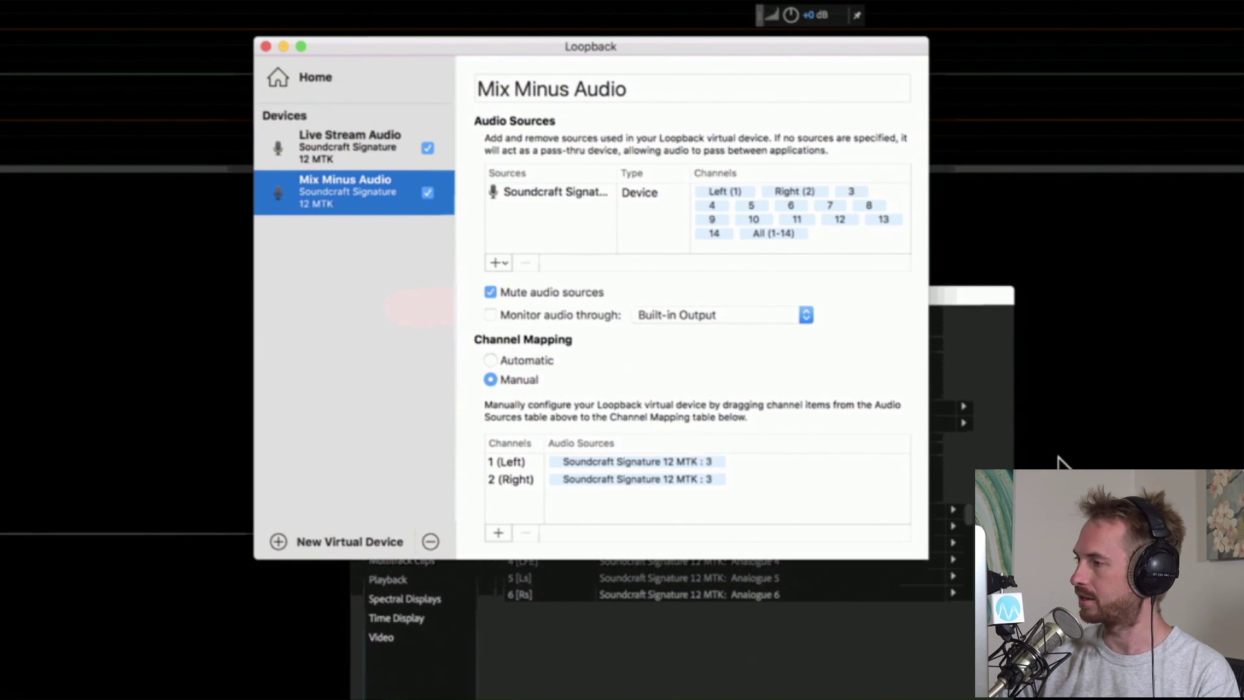
key(super+Tab)
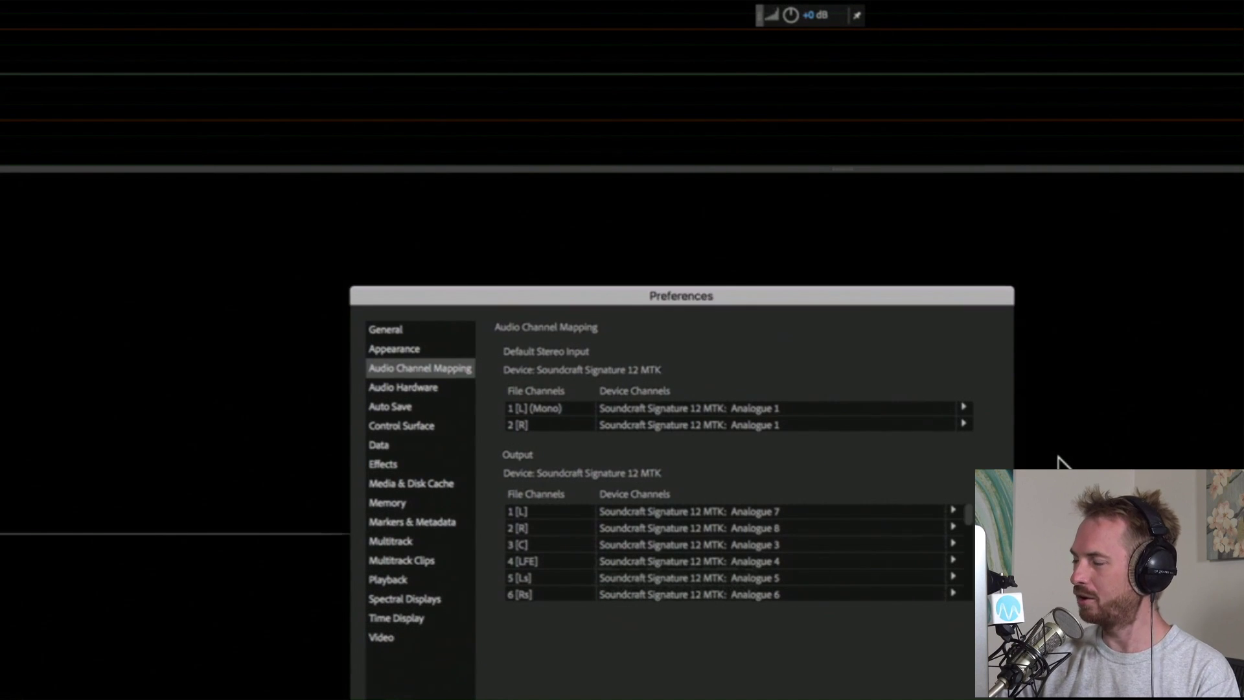
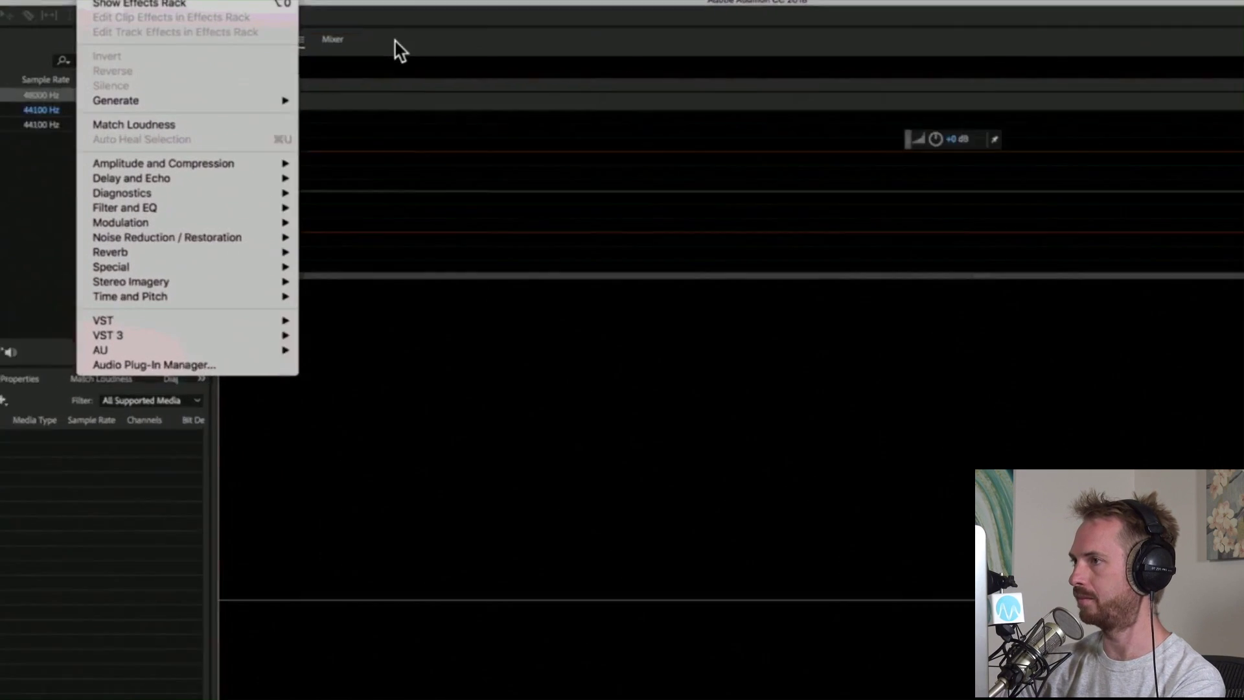
Open the Generate Tones effect and load its (Default) preset.
mouse_move(162, 101)
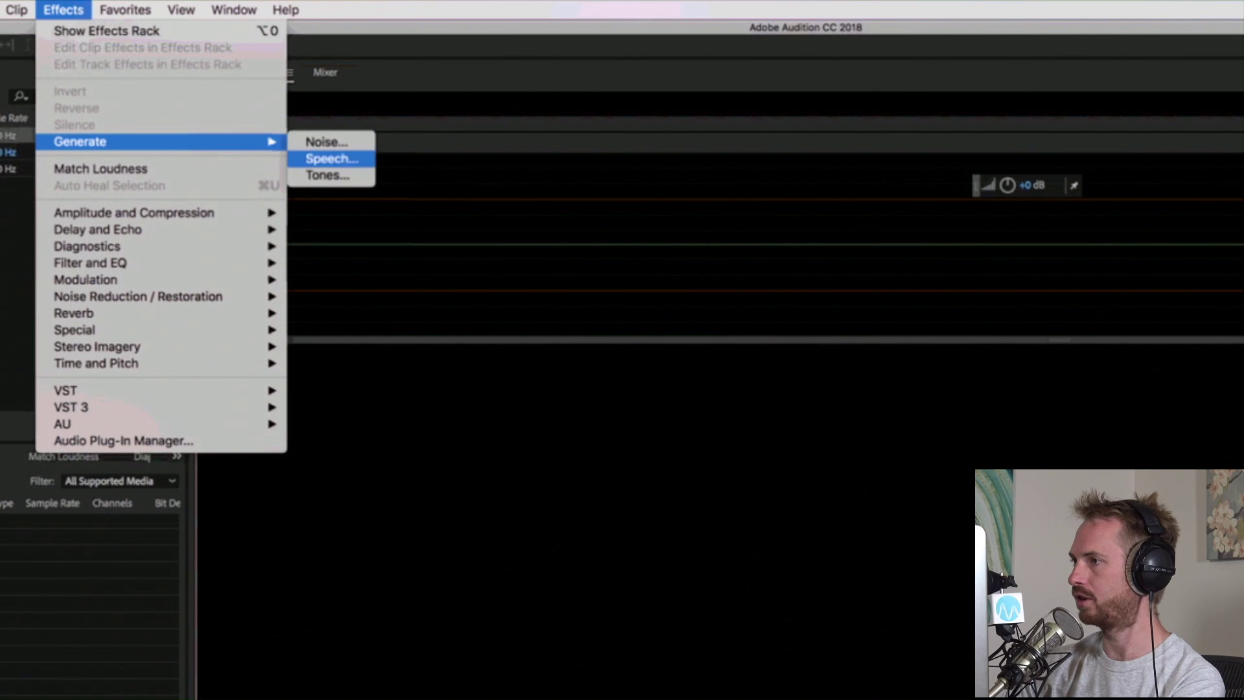
click(327, 175)
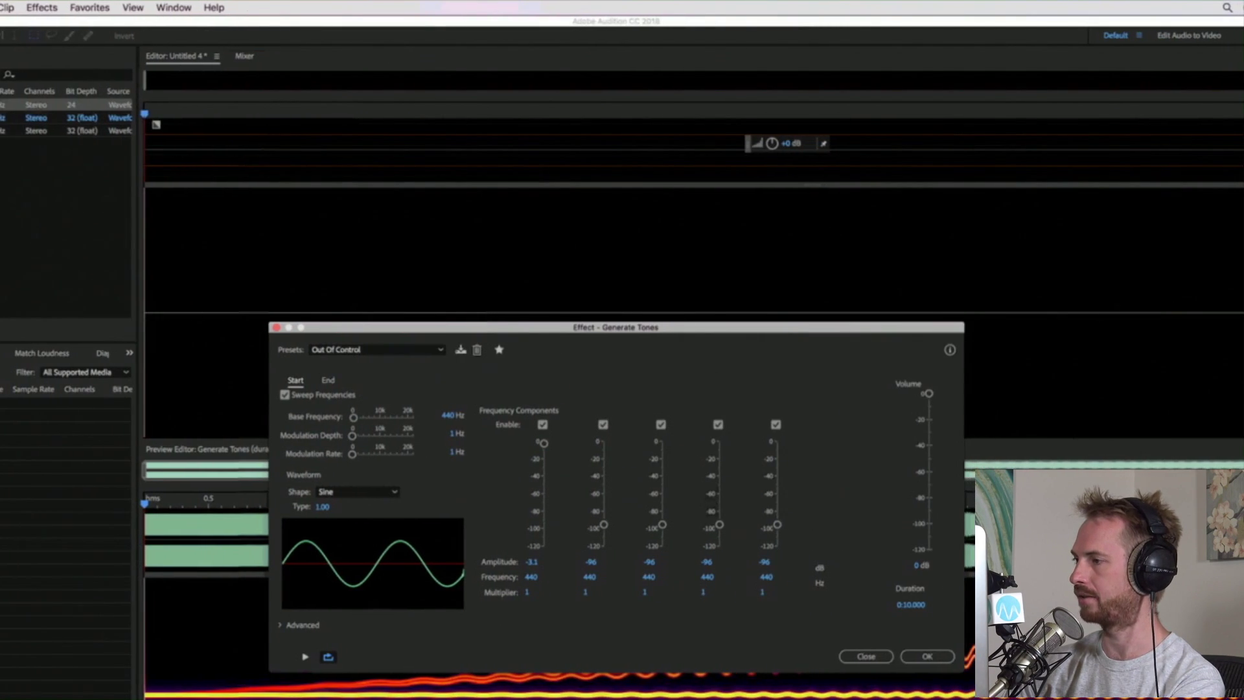
click(570, 349)
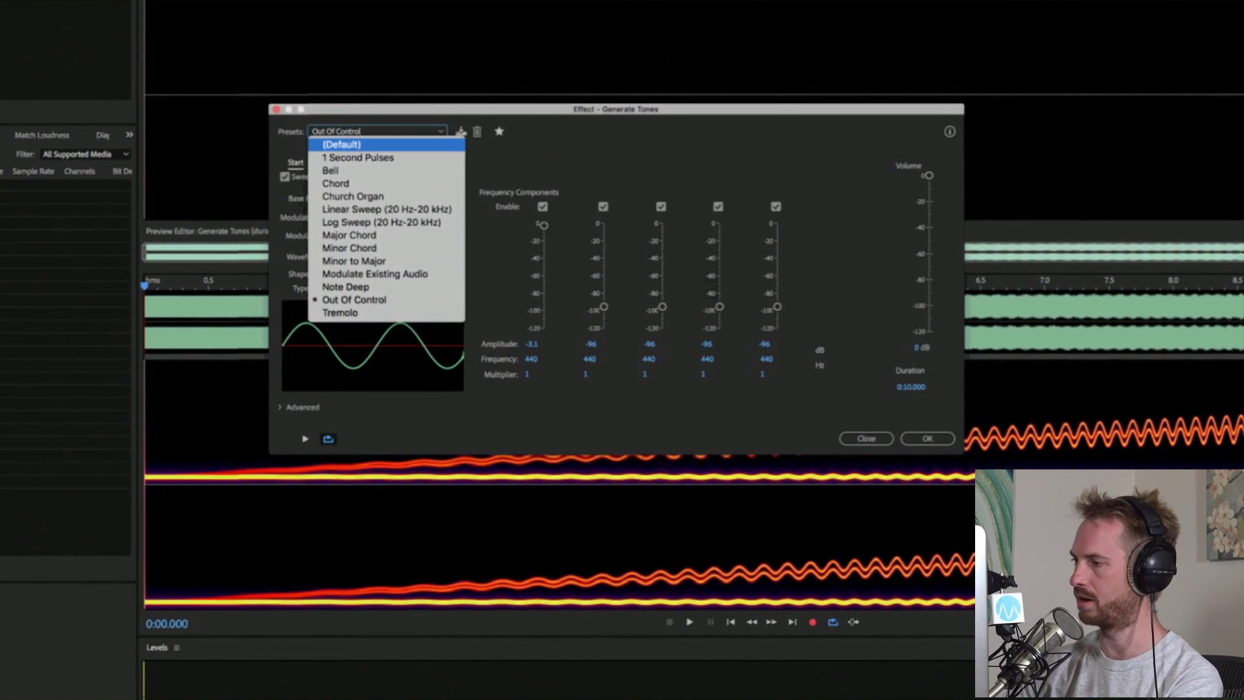
key(Down)
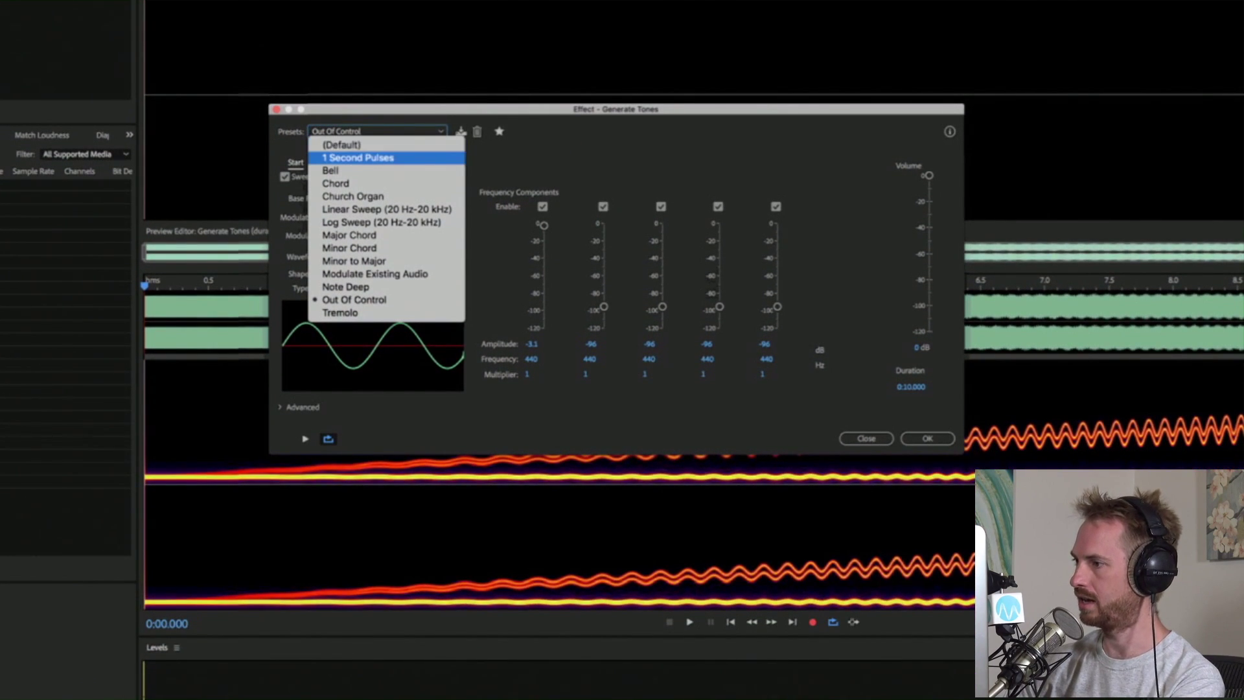
key(Up)
key(Return)
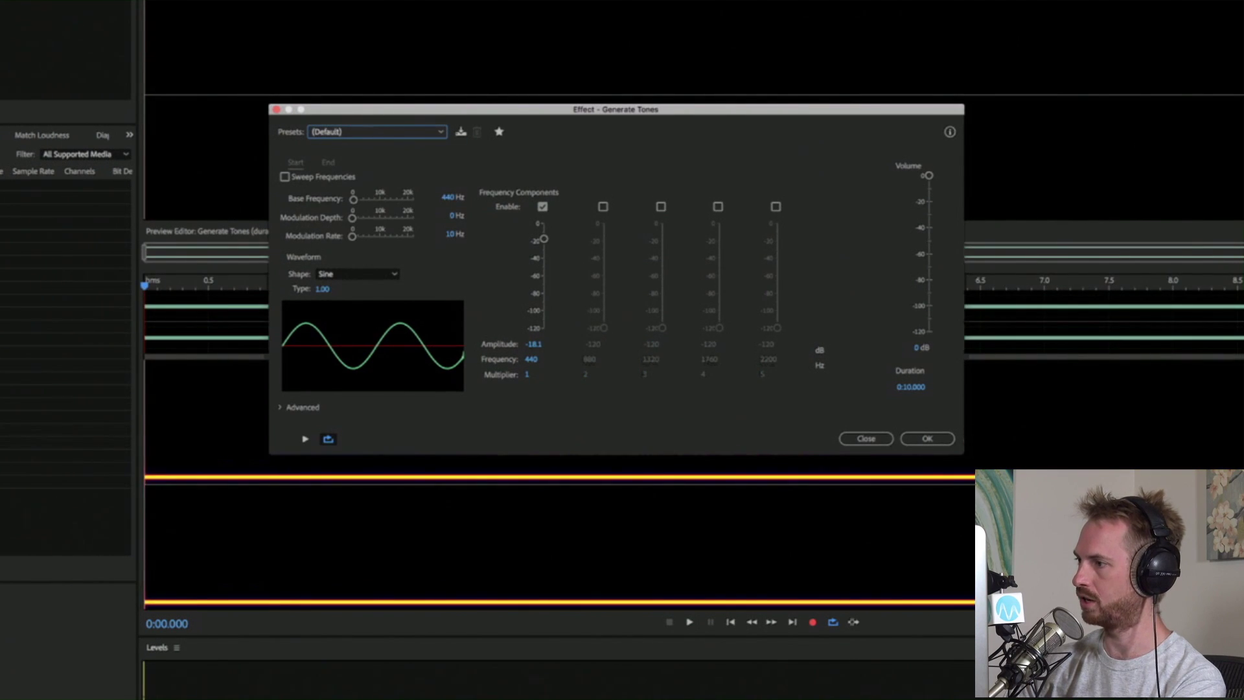
Set the tone's base frequency to 1000 Hz.
click(438, 197)
text(1000)
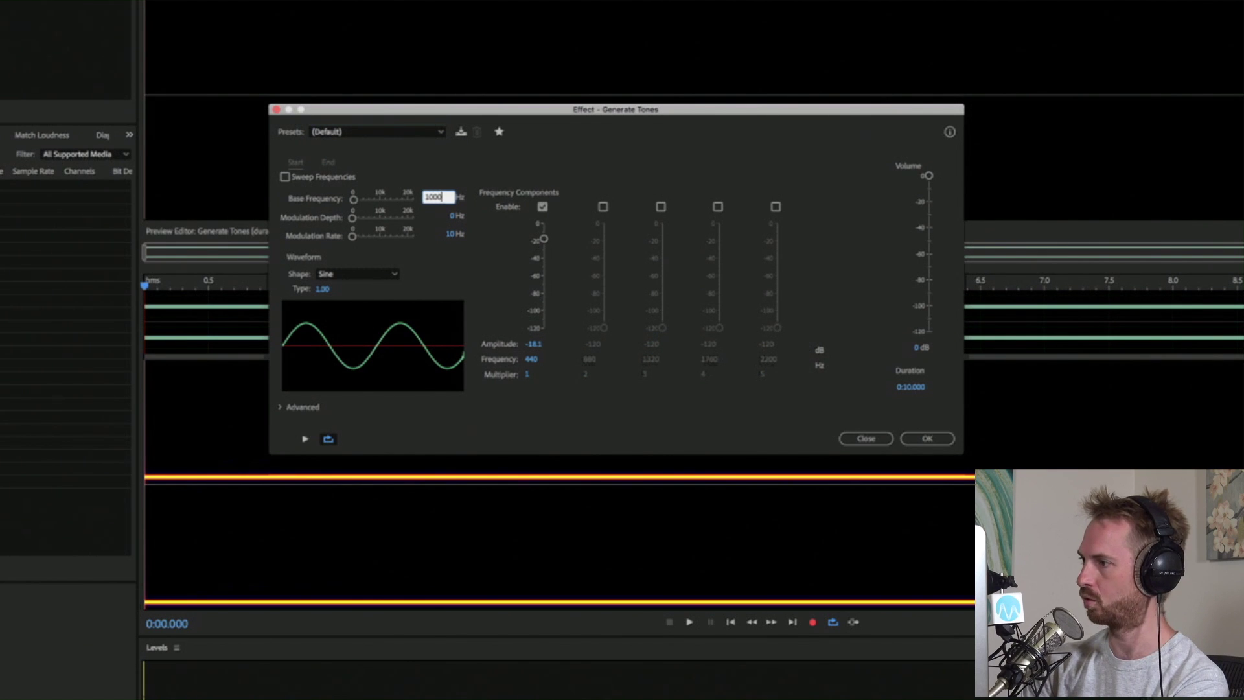
key(Return)
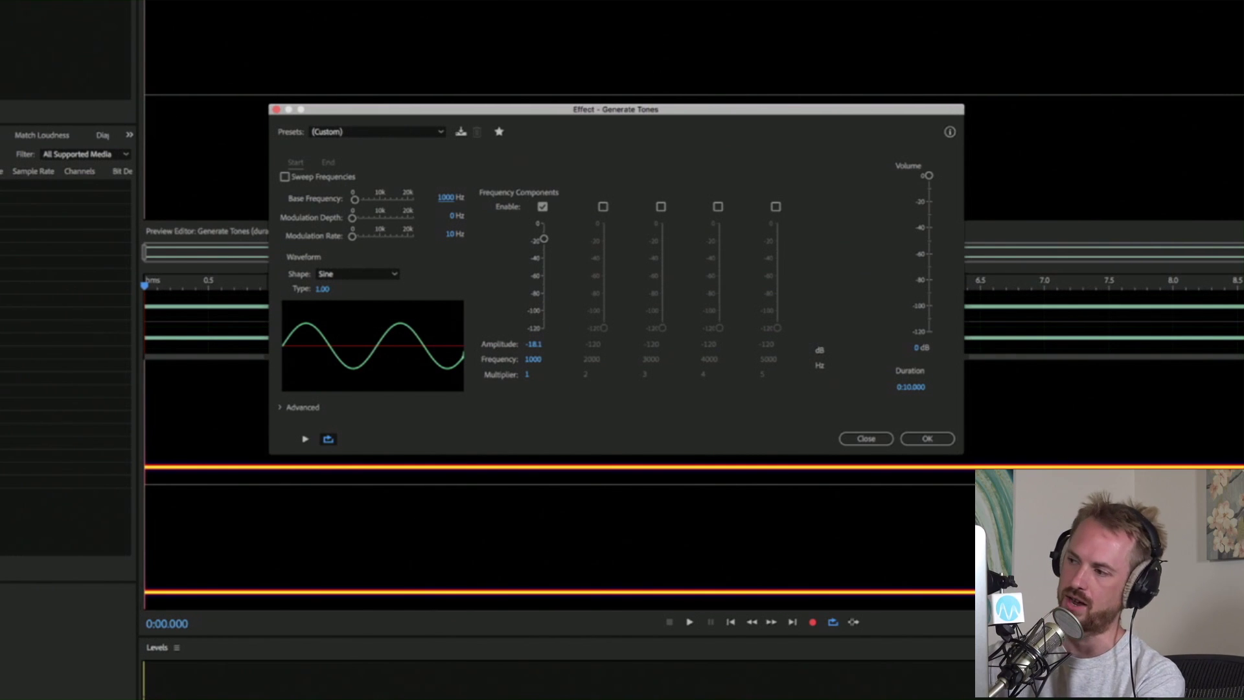
Preview the generated tone twice, checking its amplitude setting and its level on the meters.
key(space)
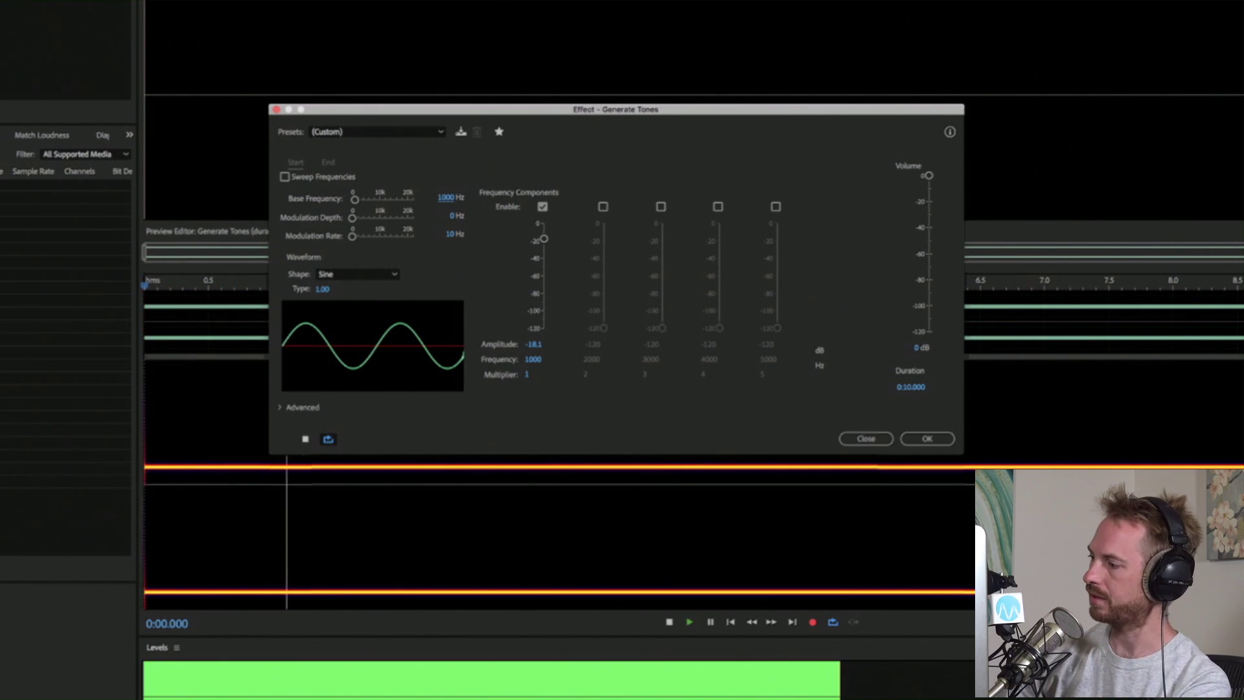
key(space)
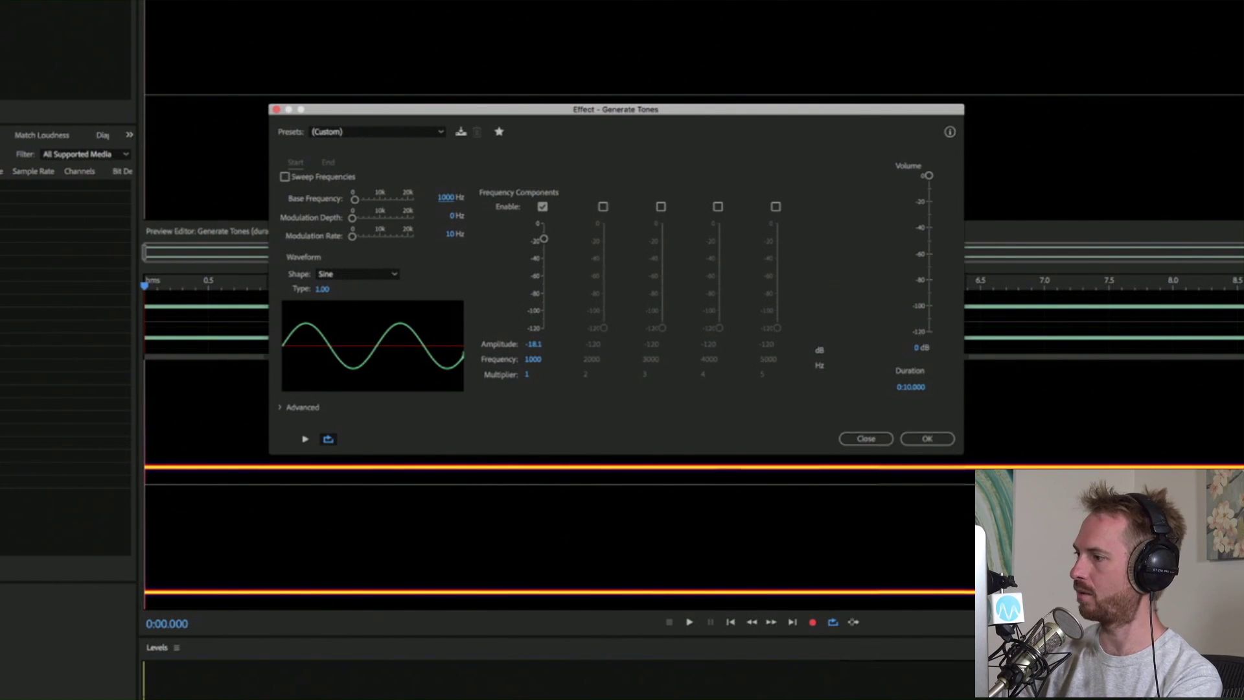
key(Tab)
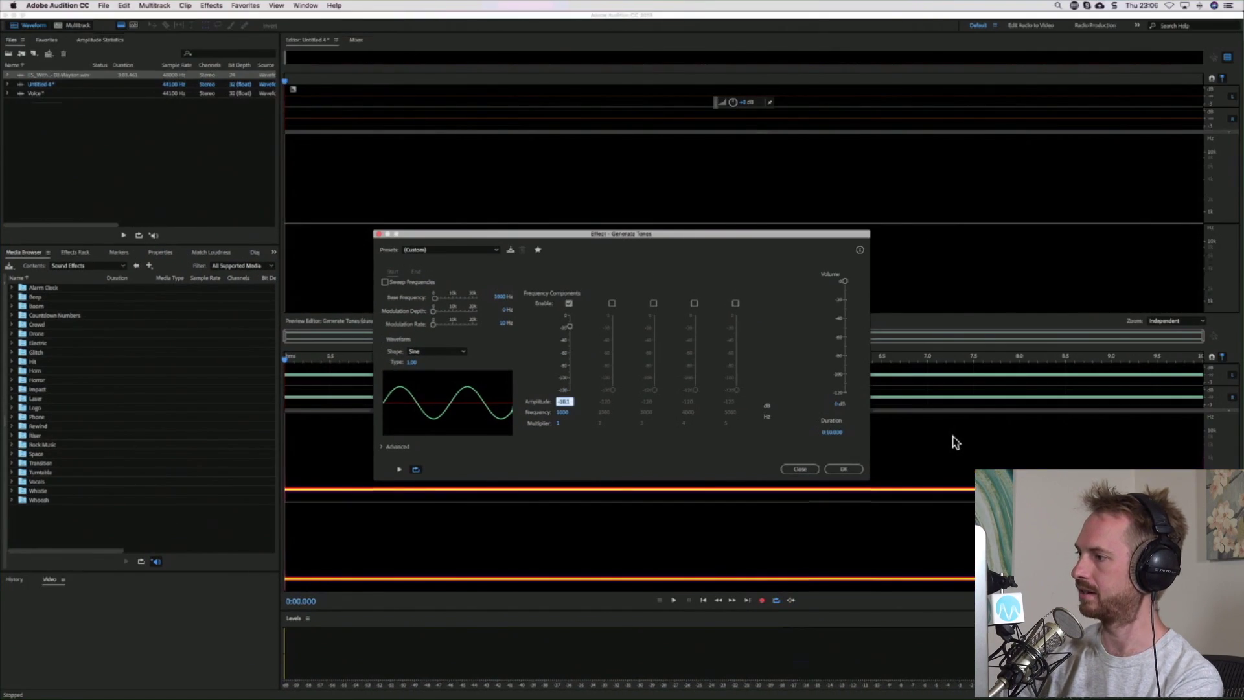
click(845, 304)
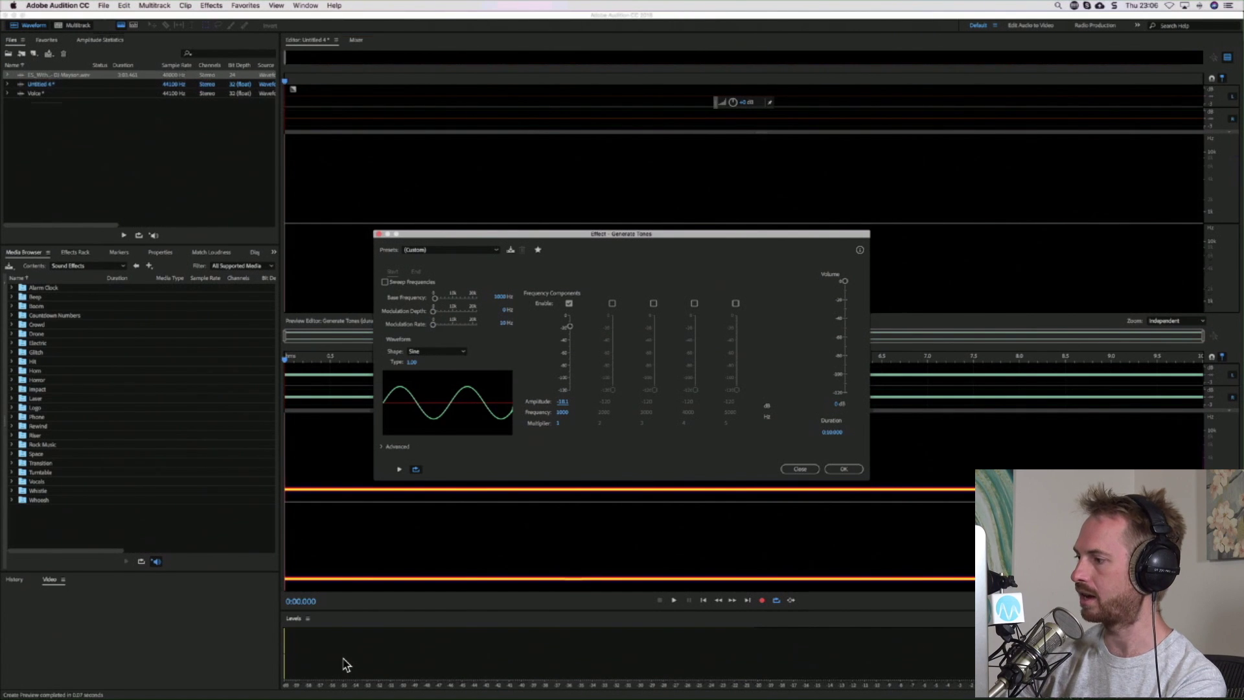
key(space)
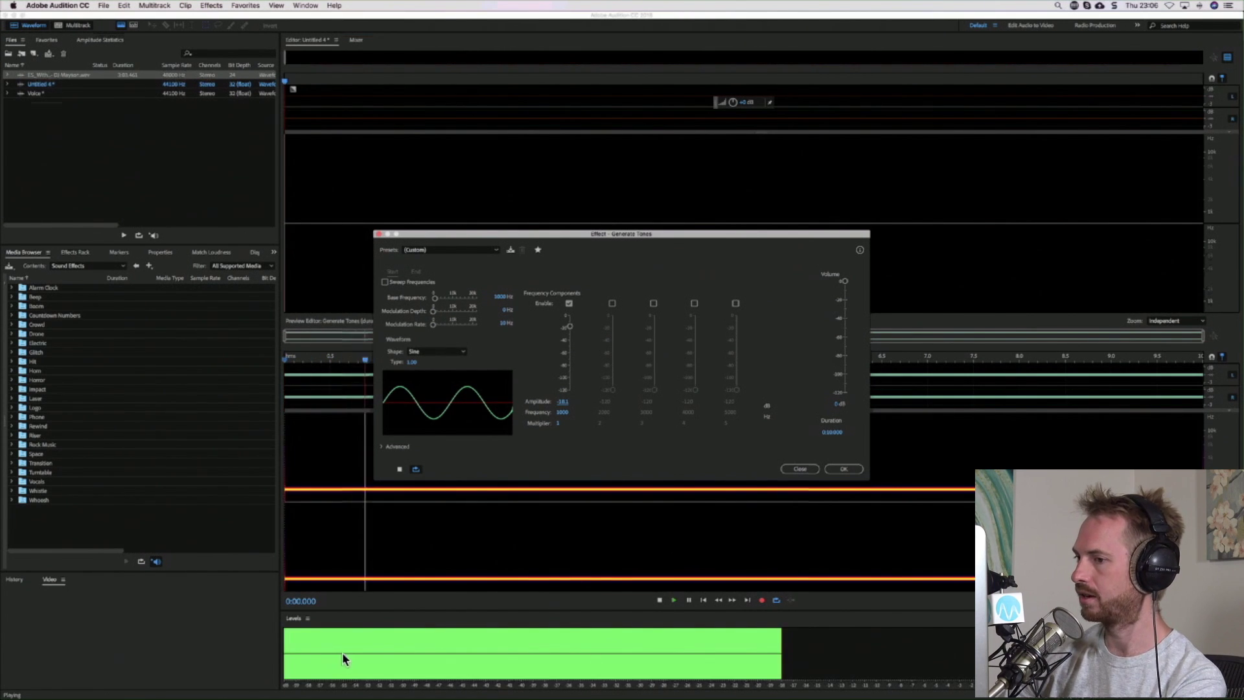
key(space)
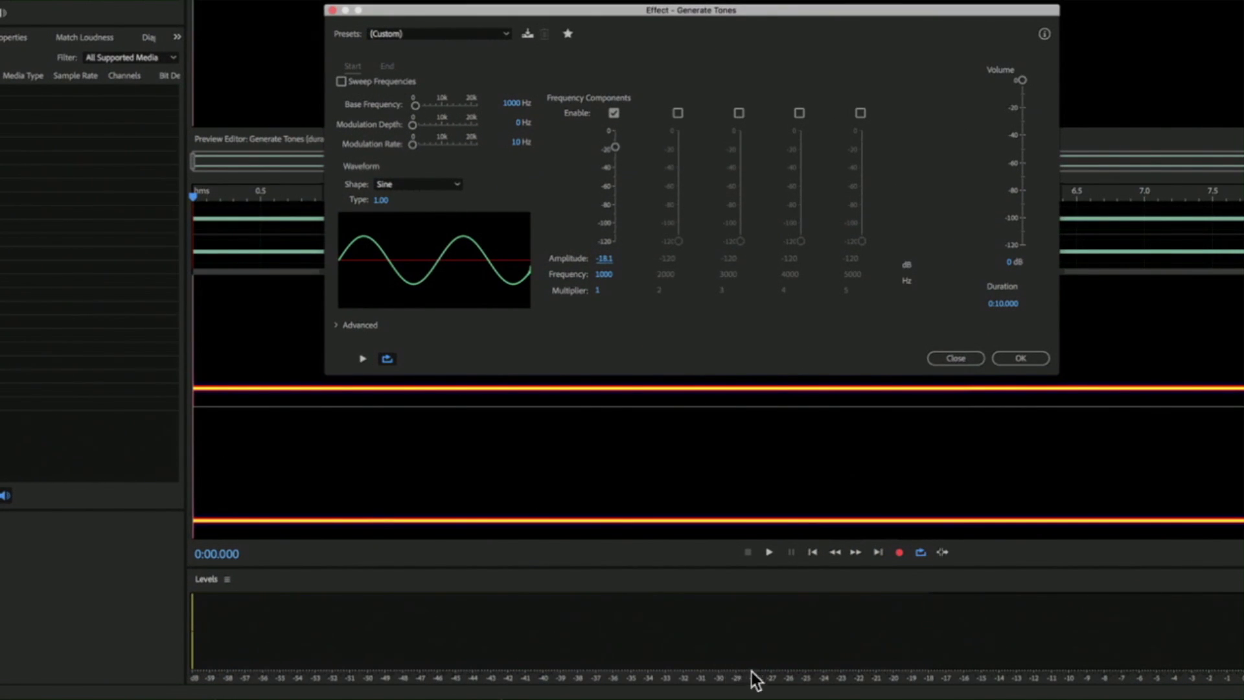
Look through the Levels panel's group settings and its meter options for dB range and peak display.
click(226, 579)
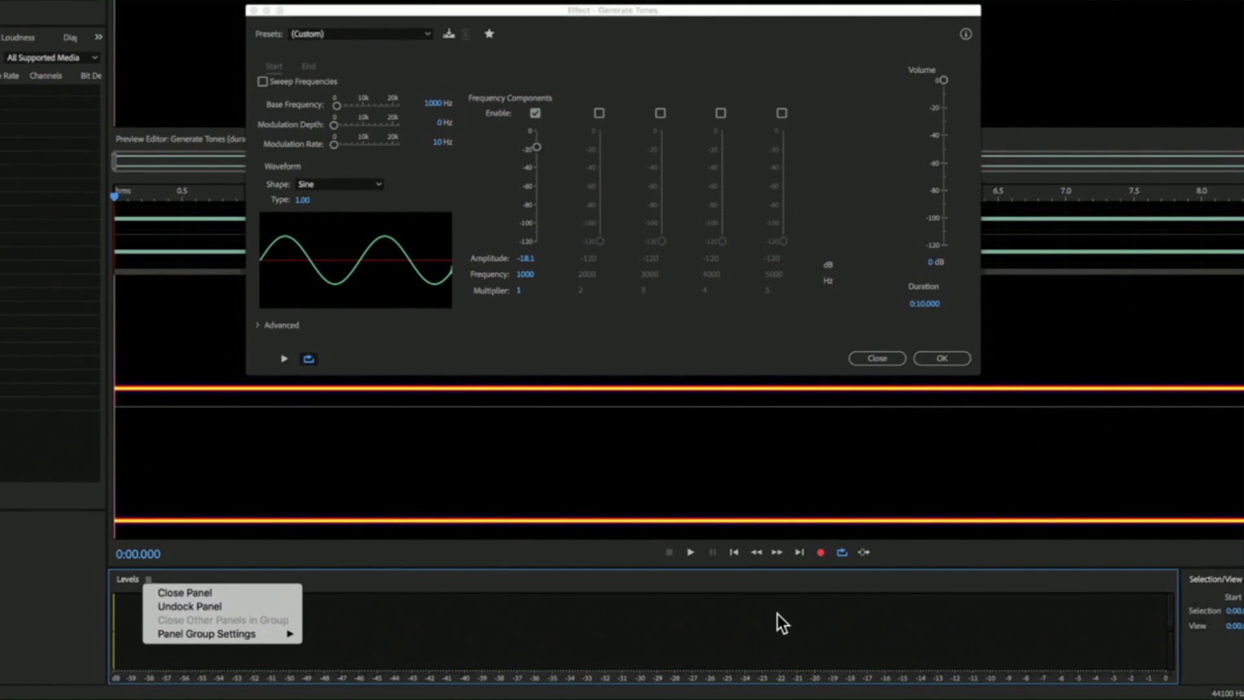
key(Up)
key(Right)
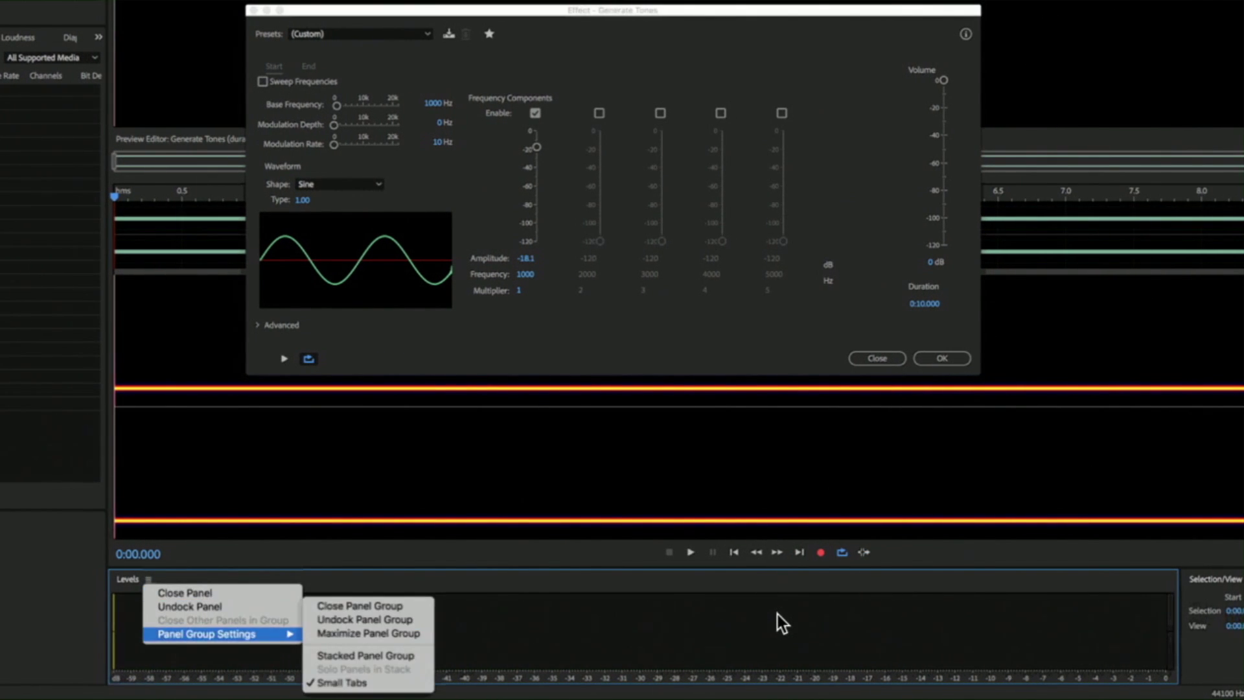
key(Left)
key(Up)
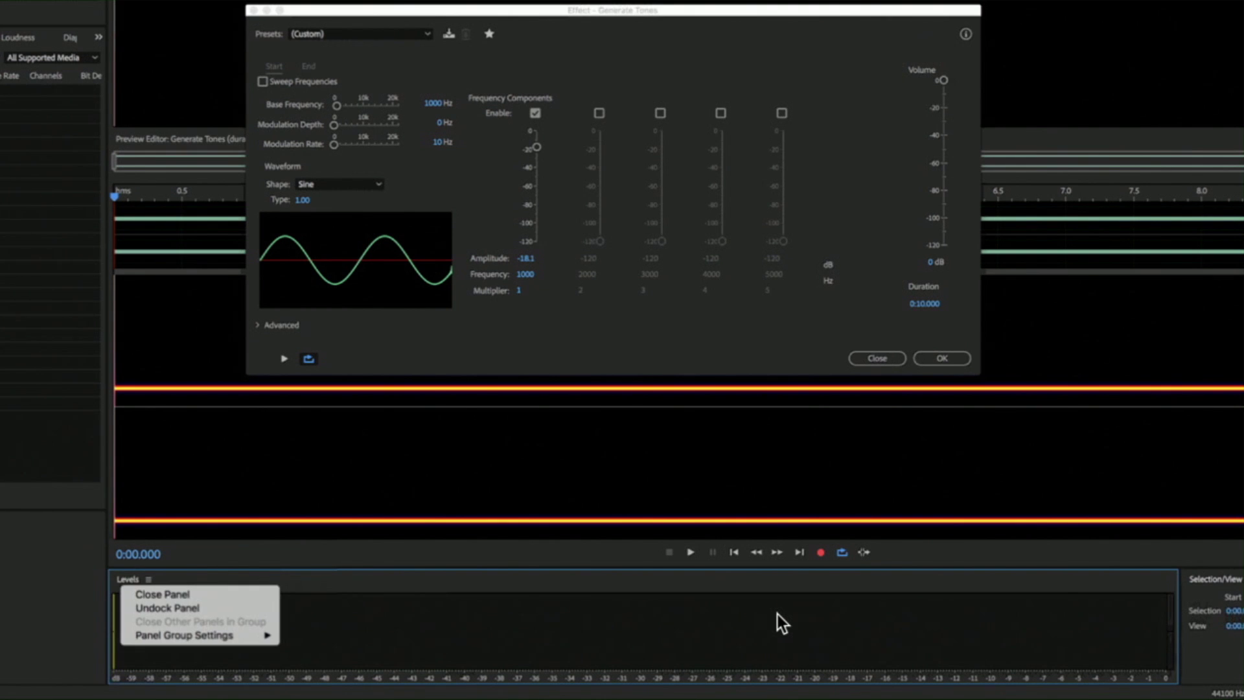
key(Escape)
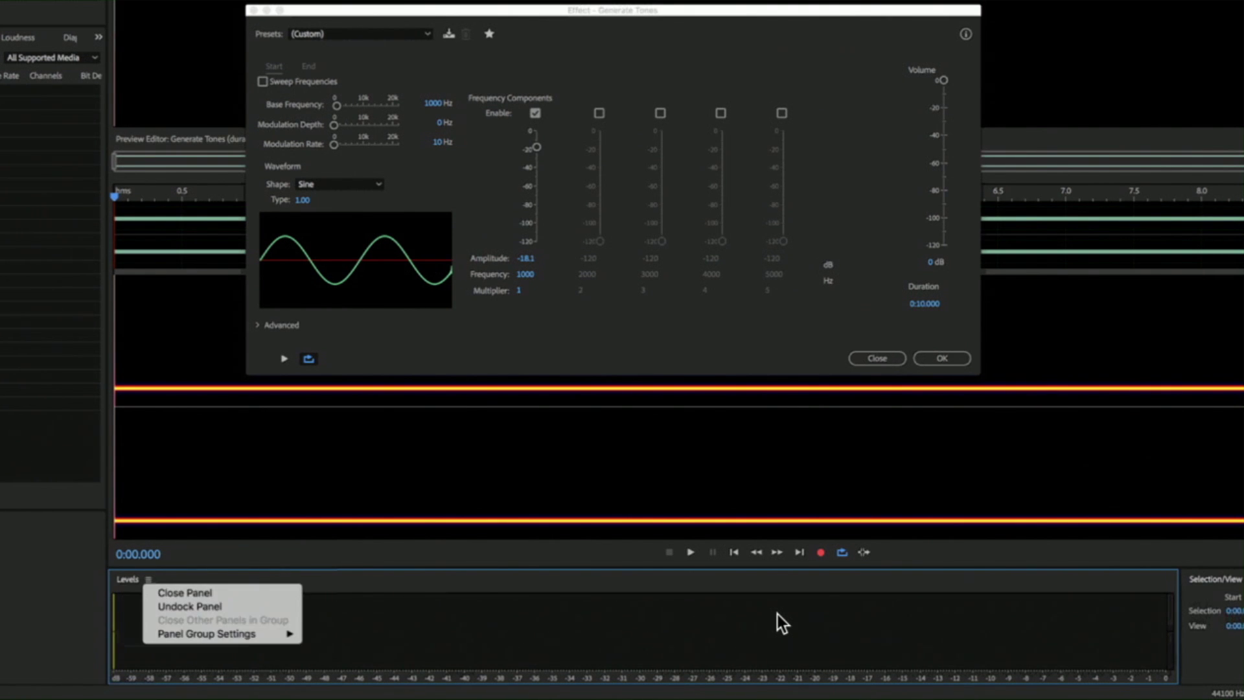
key(Up)
key(Right)
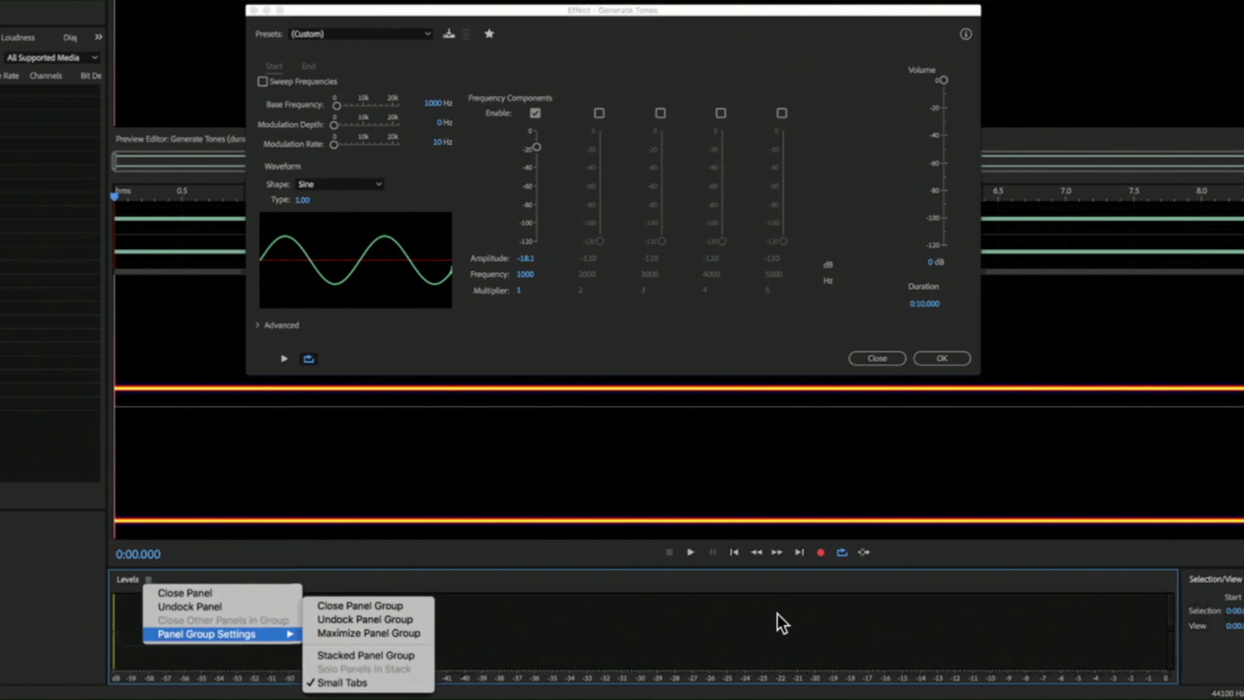
key(Escape)
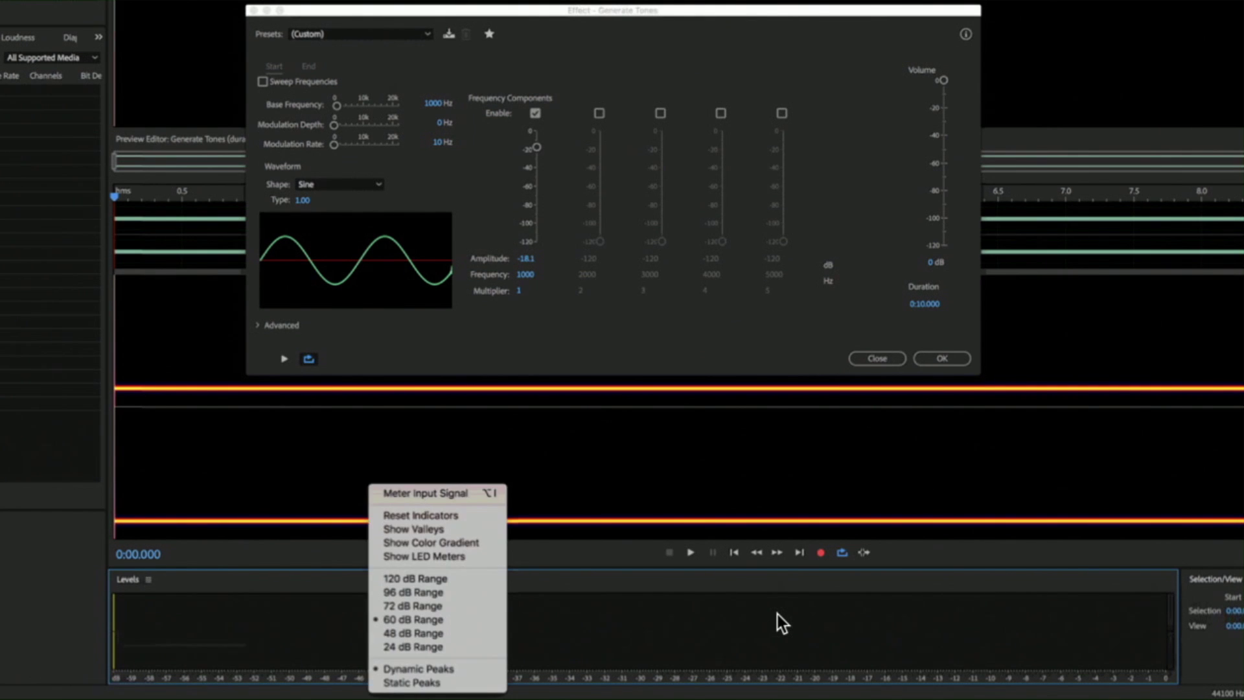
key(Escape)
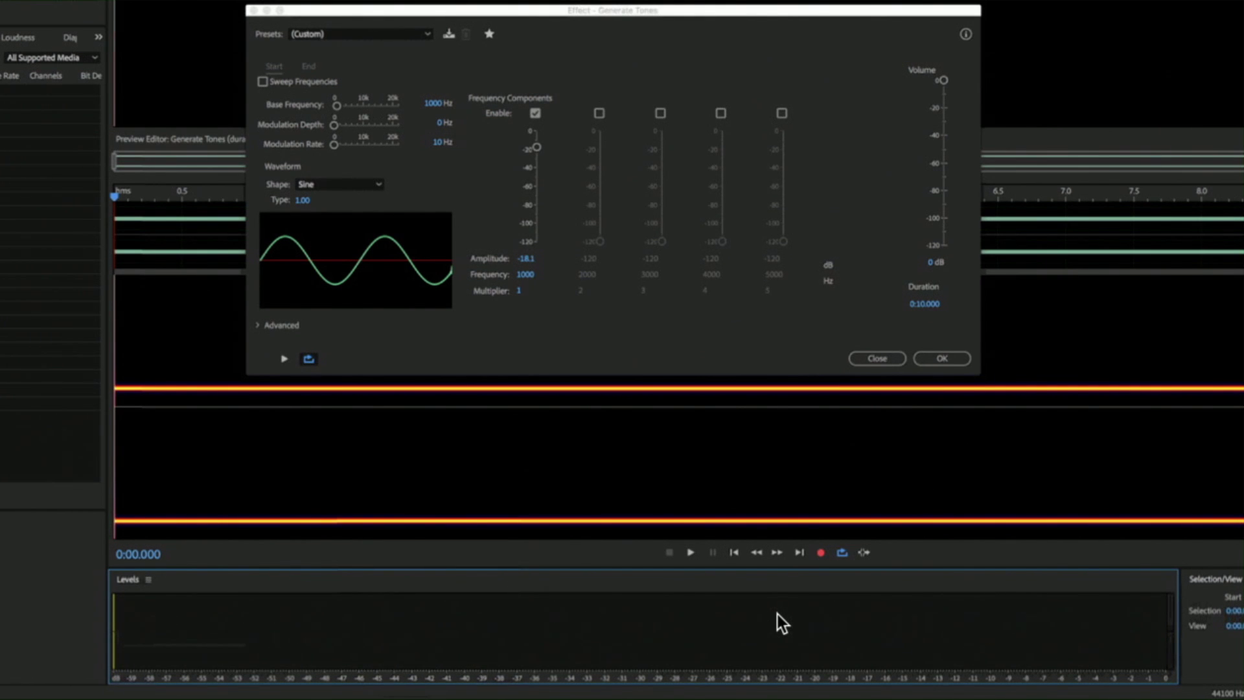
key(Up)
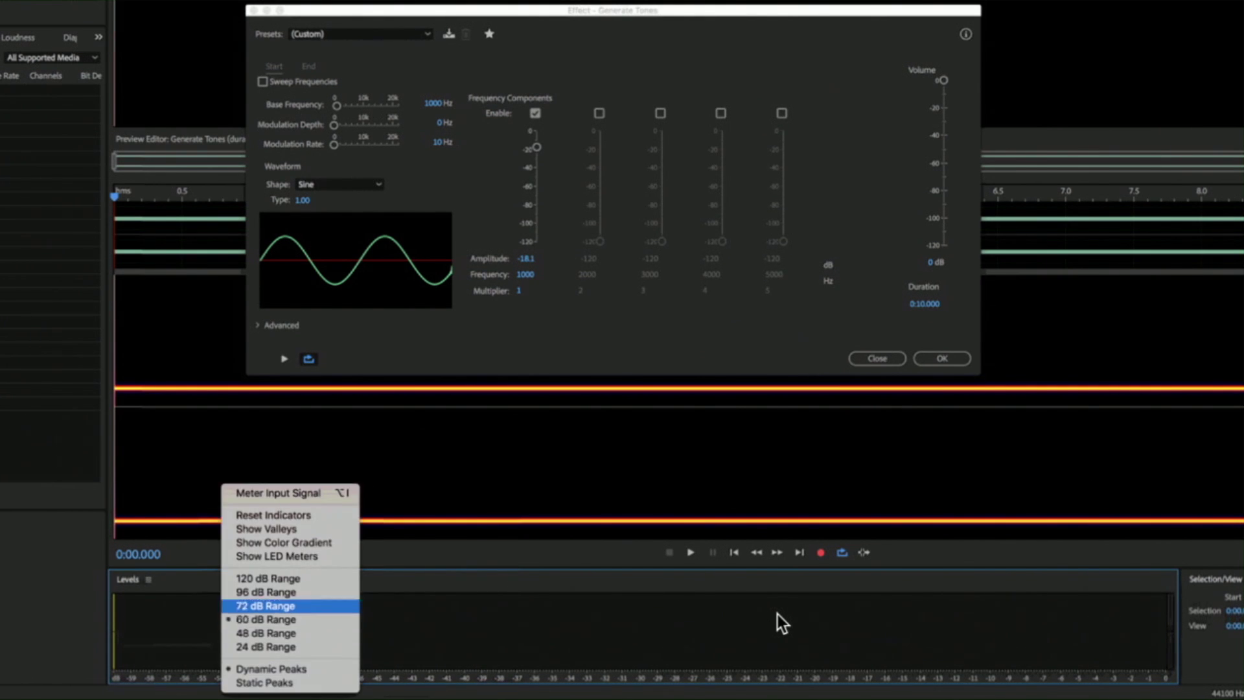
key(Down)
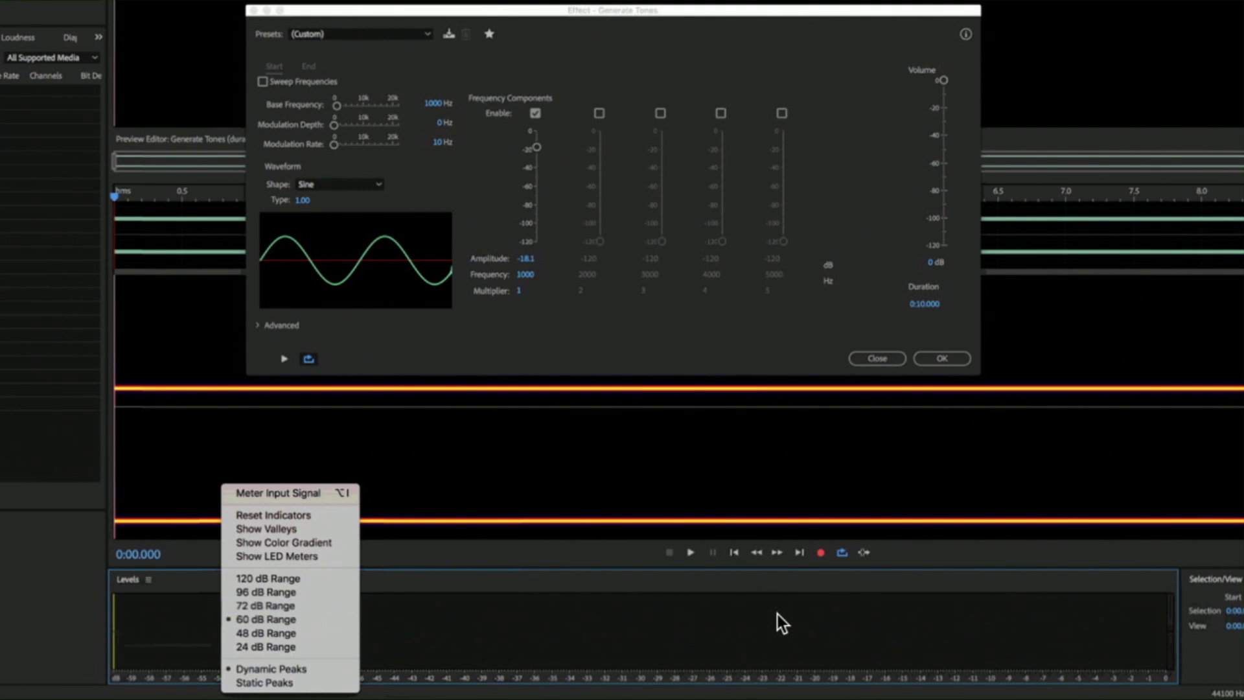
key(Escape)
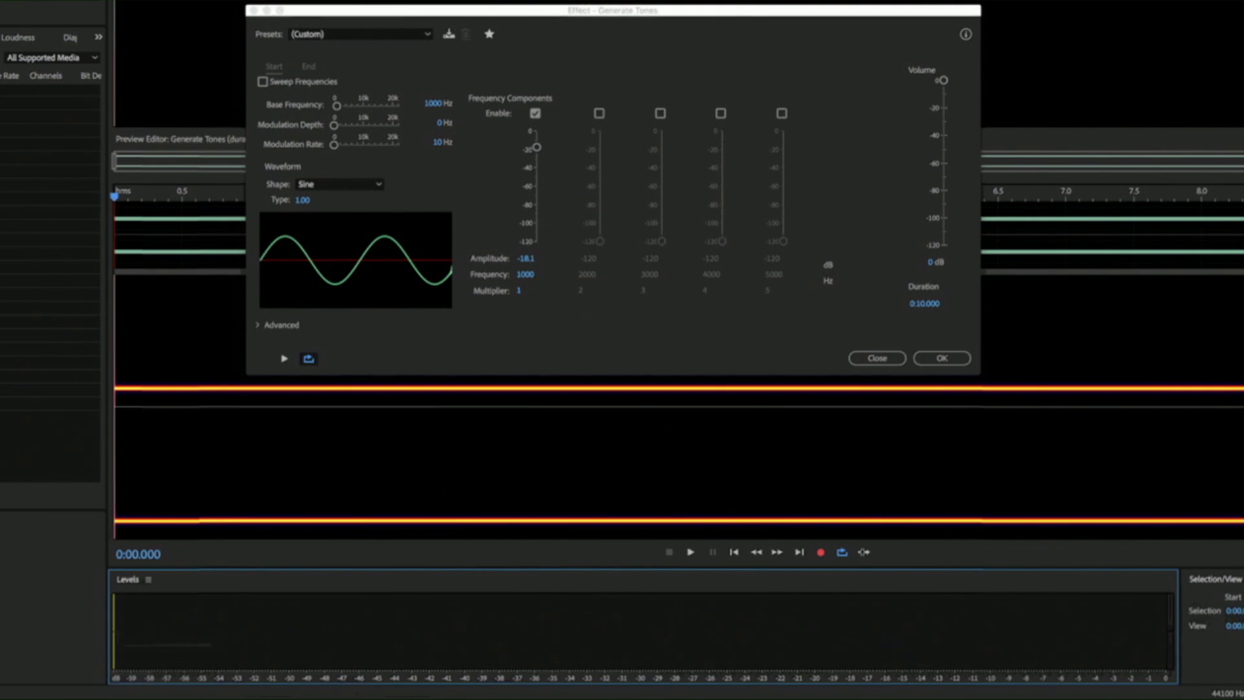
Set the first frequency component's amplitude to -6 dB.
click(526, 257)
text(-6)
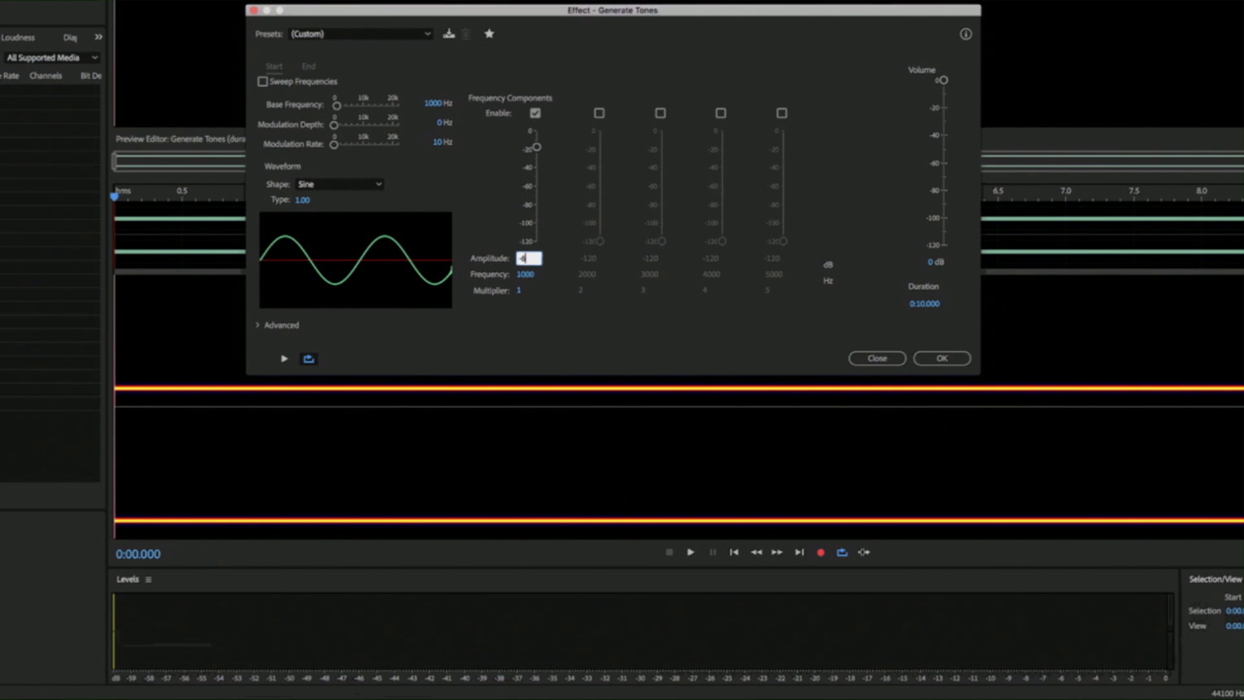
key(Return)
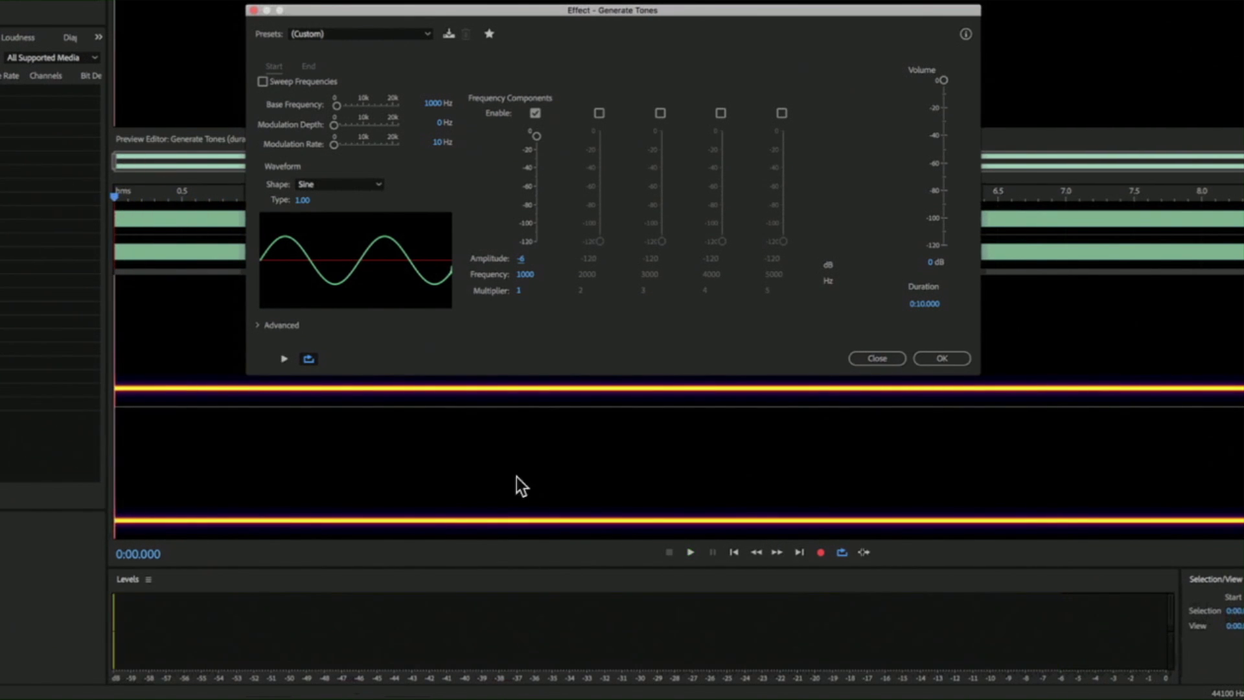
Switch the level meters to Static Peaks and preview the tone.
right_click(1108, 666)
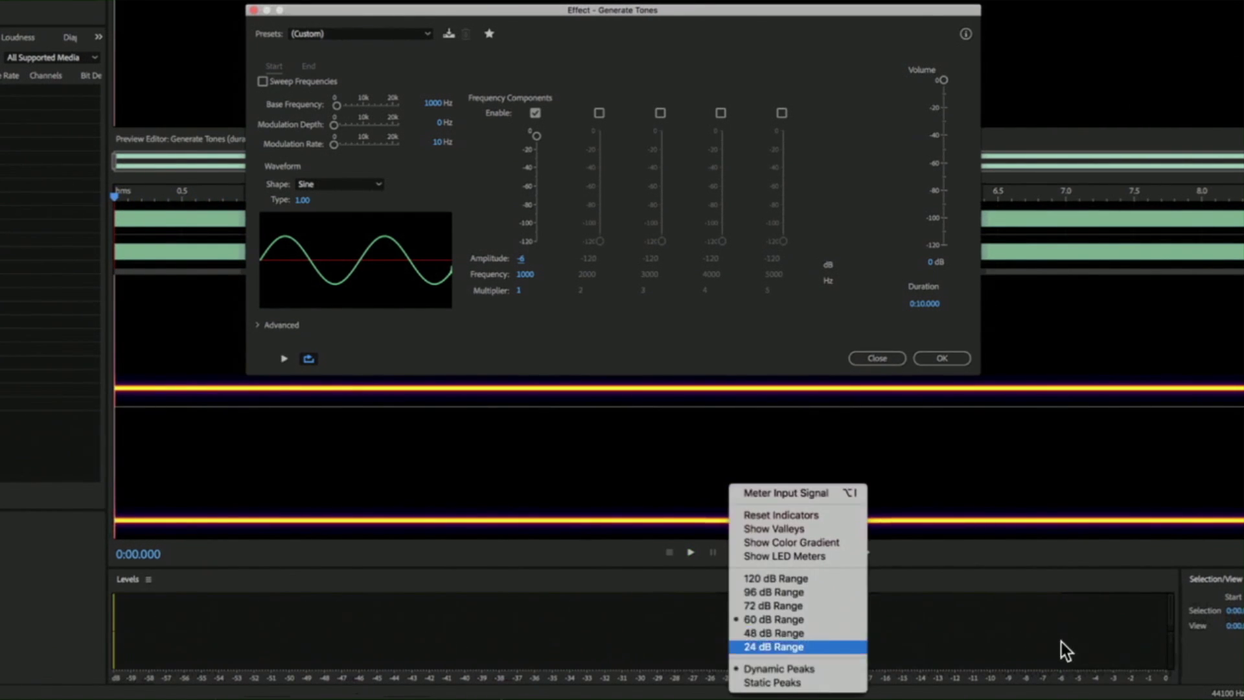
key(Down)
key(Return)
key(space)
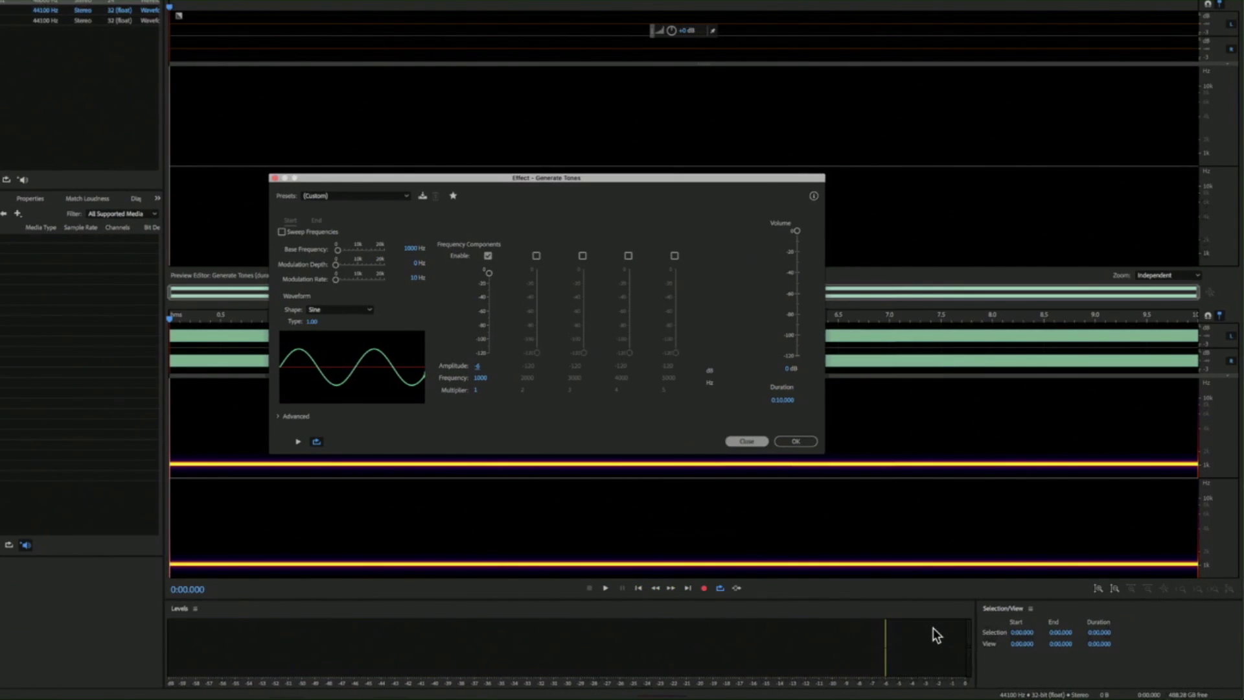
Close Generate Tones without applying it and record about 4 seconds of speech into the empty file.
key(Return)
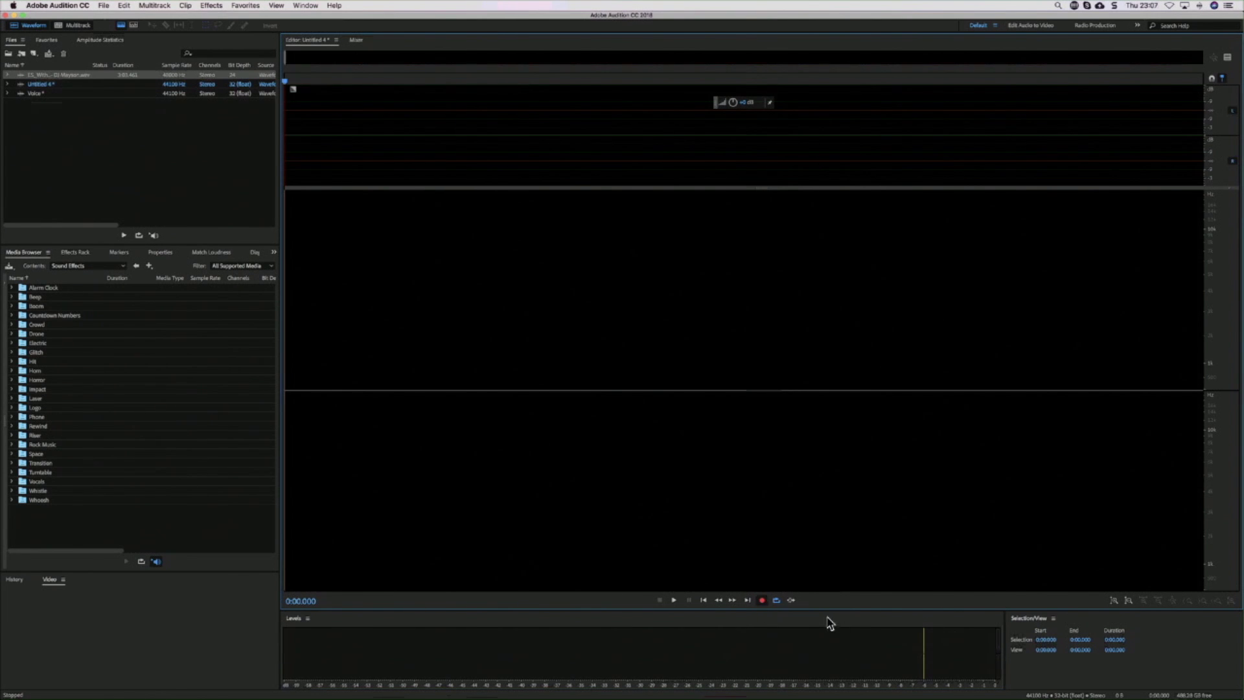
click(762, 600)
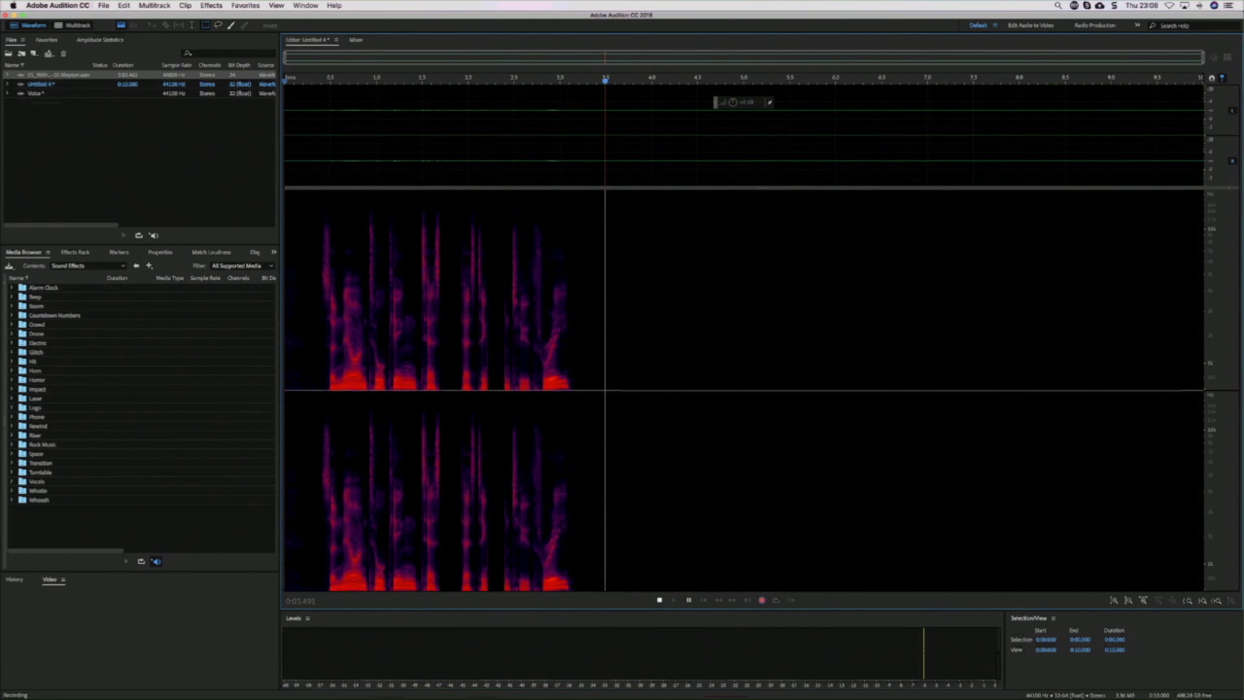
key(space)
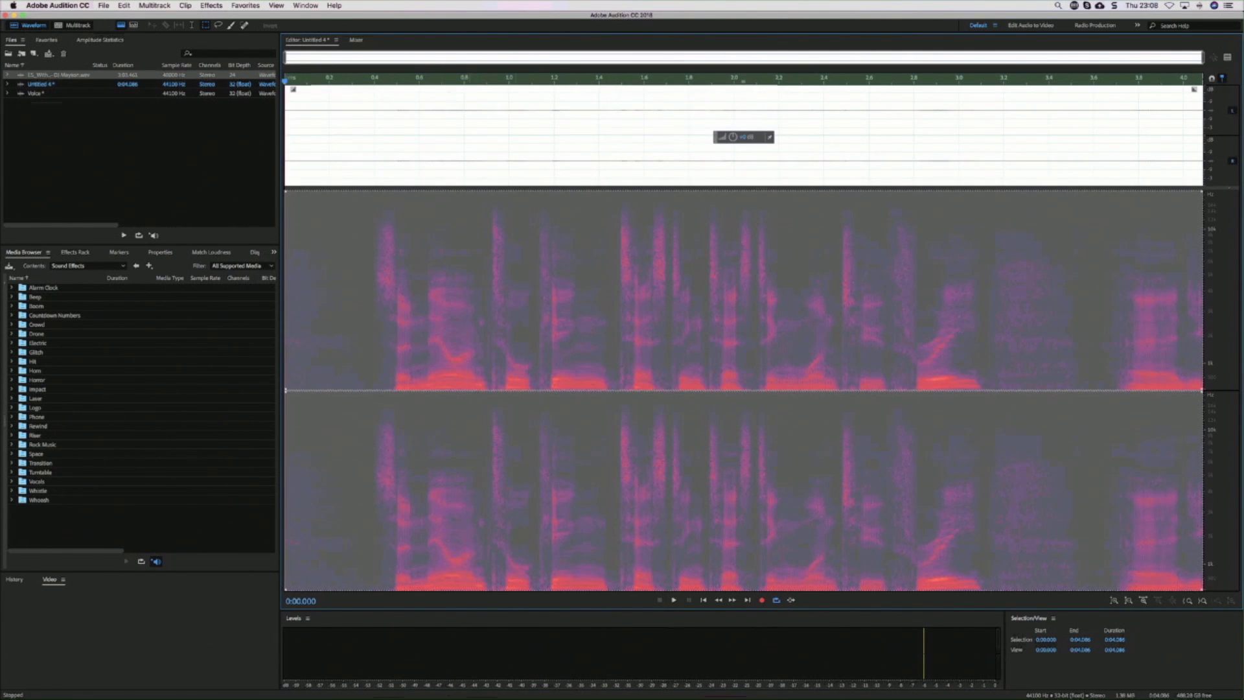
Apply the Normalize to -0.1 dB favorite to the recording and play it back to check its peaks.
click(246, 5)
click(268, 109)
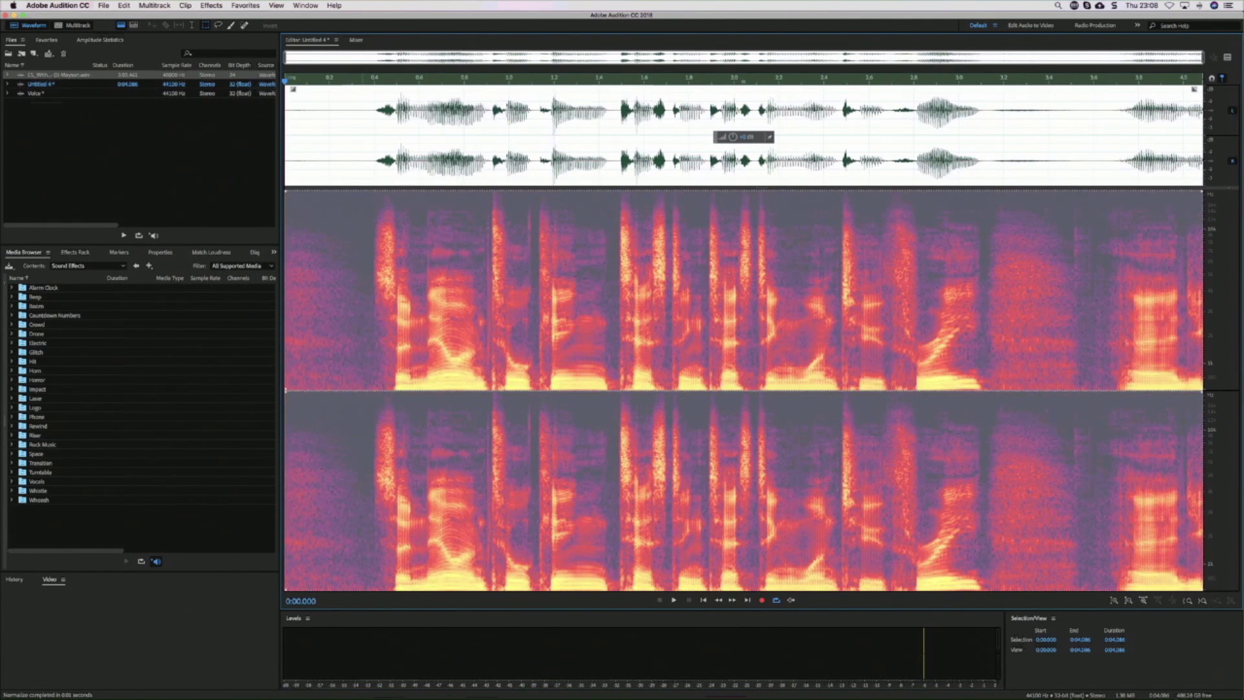
click(363, 130)
key(space)
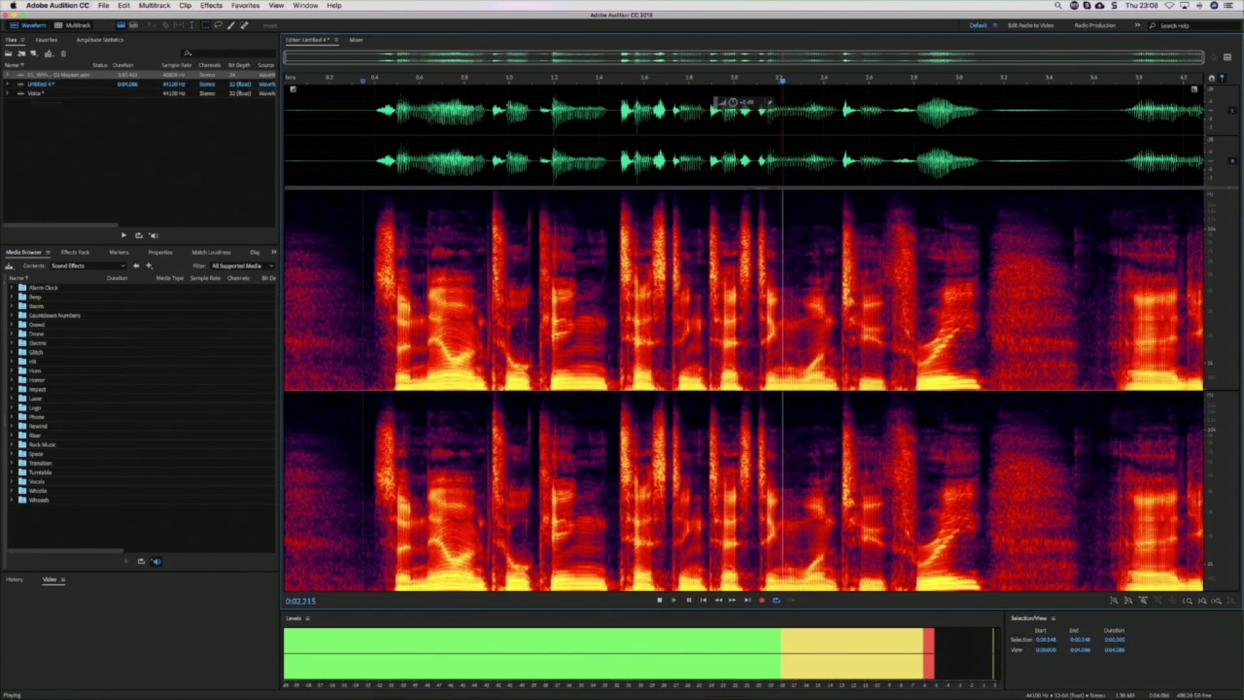
key(space)
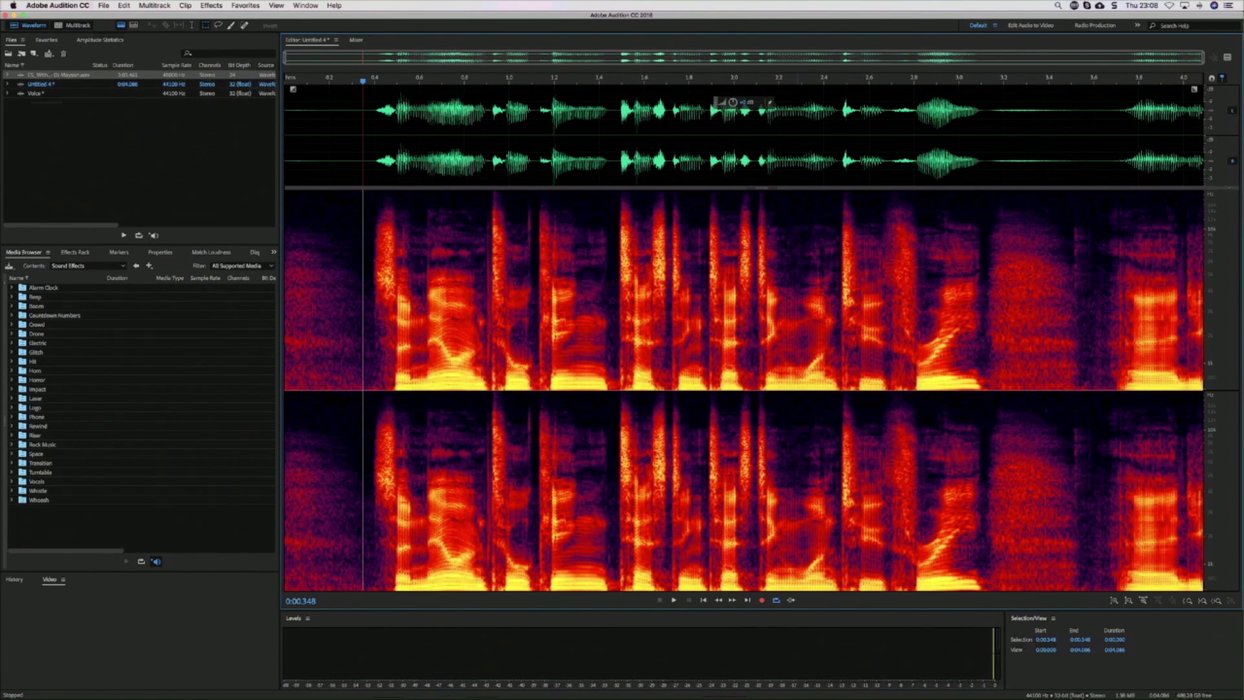
Apply the Normalize to -3 dB favorite to the recording and play it back.
click(246, 5)
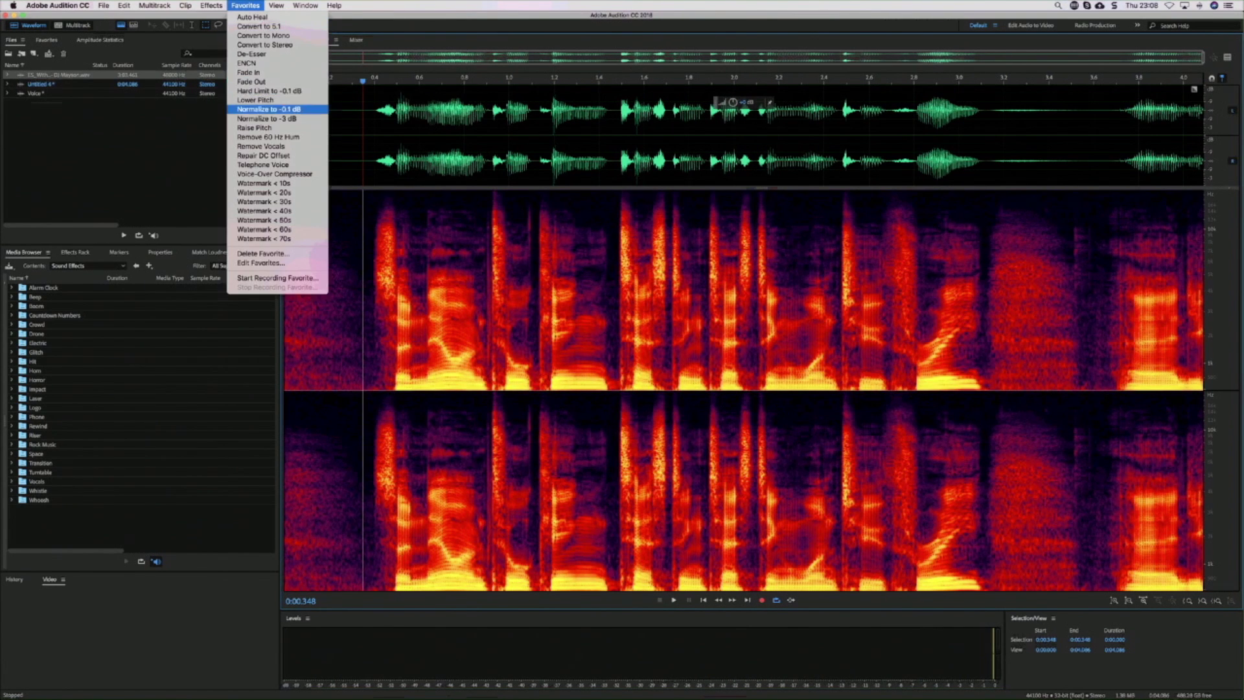
click(259, 119)
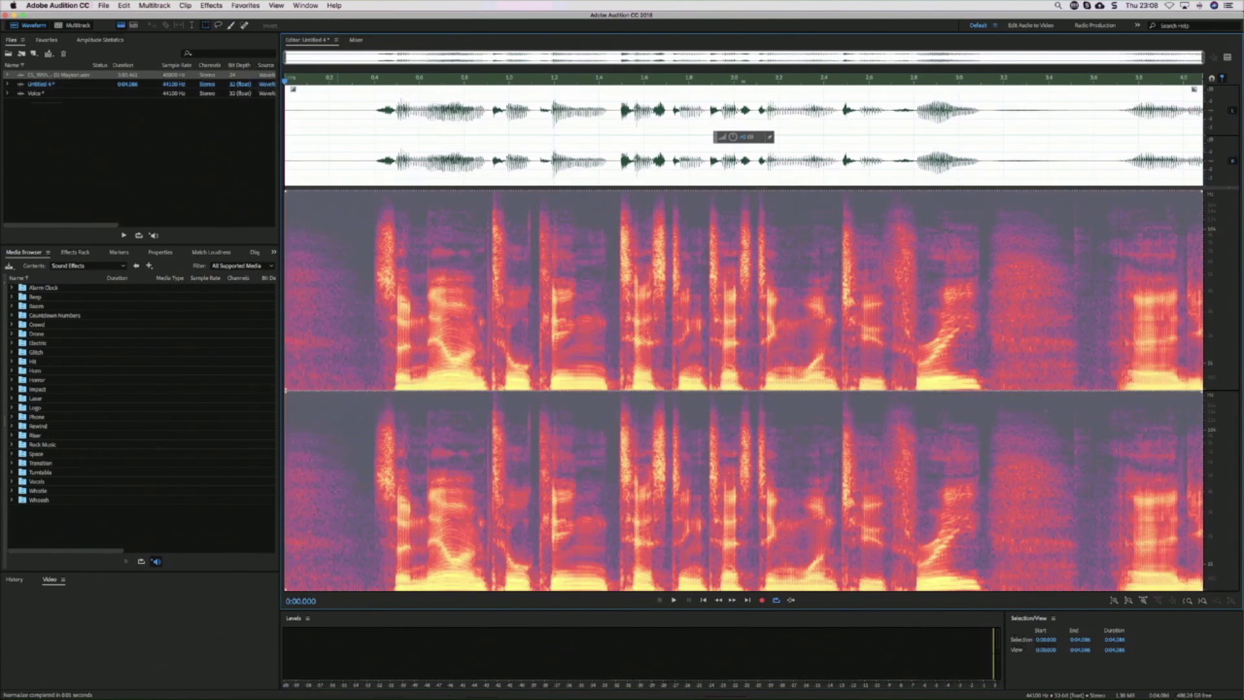
key(space)
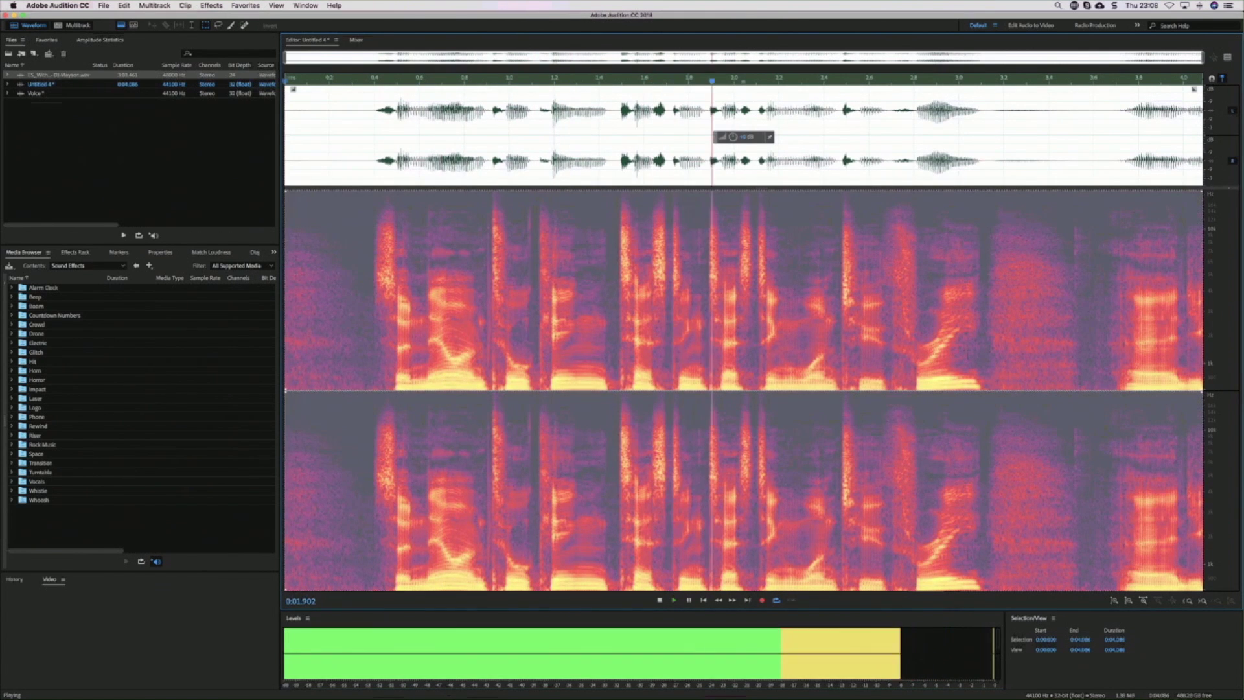
key(space)
Switch the level meters to Dynamic Peaks and briefly play the recording.
right_click(968, 655)
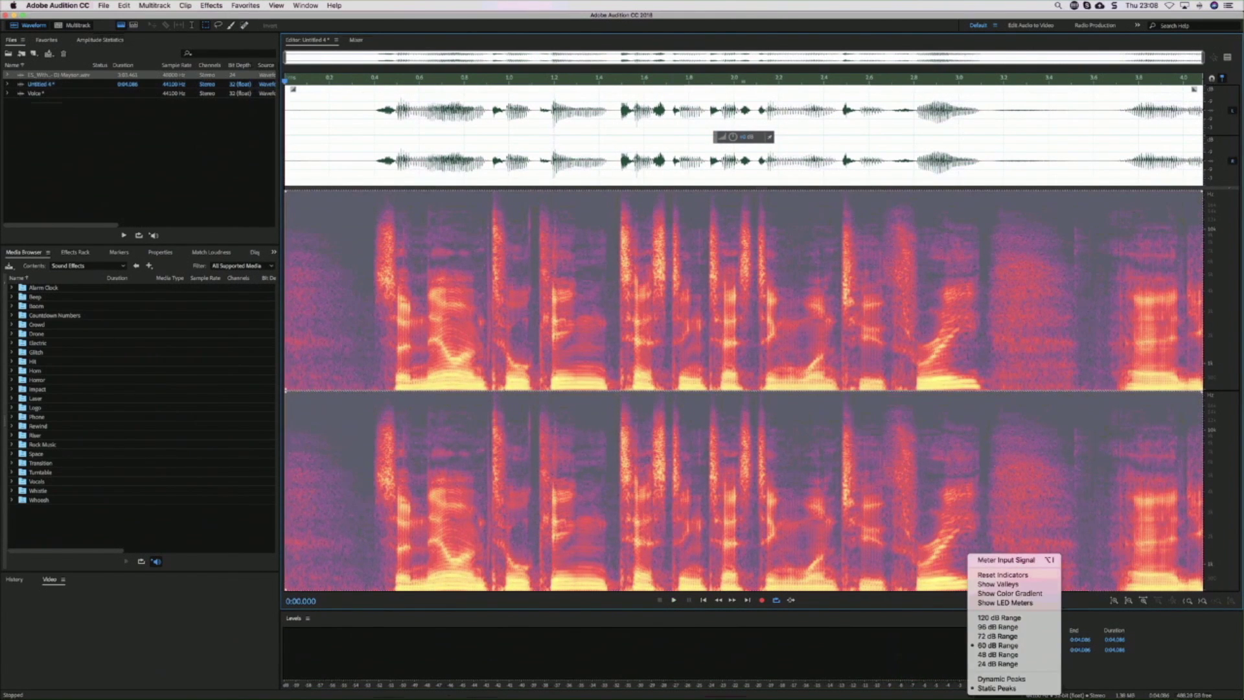
click(1001, 678)
key(space)
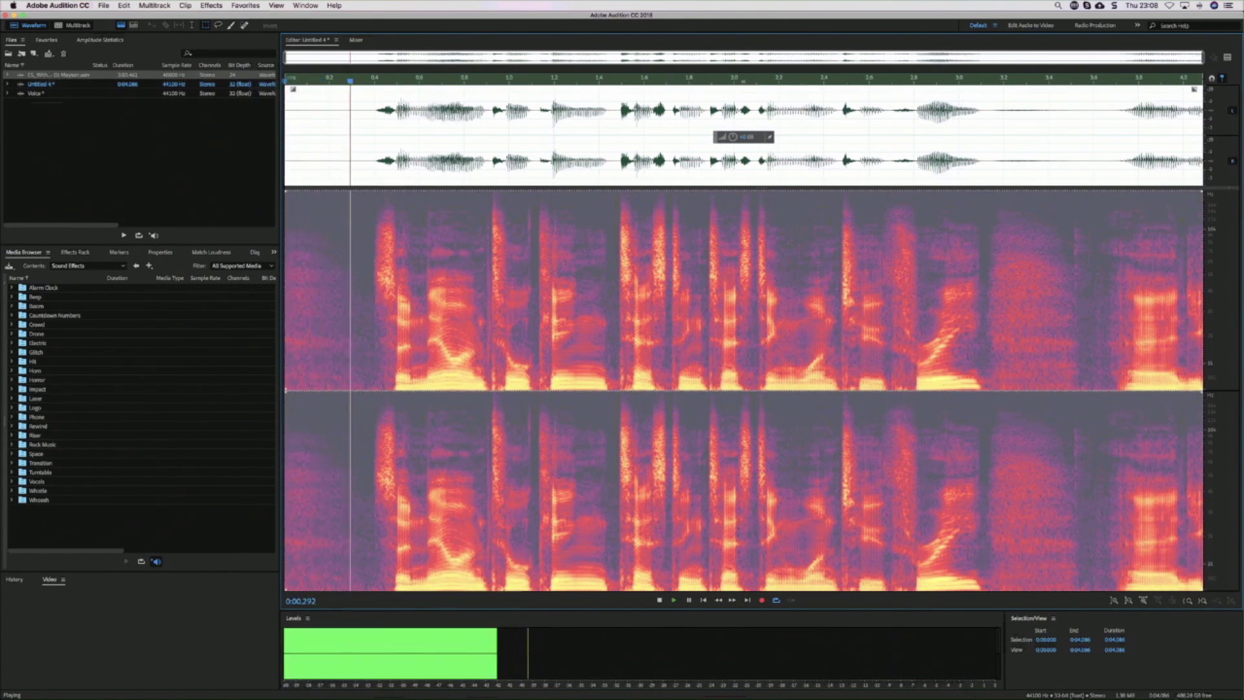
key(space)
Return the level meters to Static Peaks and play the recording to check its peak level.
right_click(968, 654)
click(1001, 688)
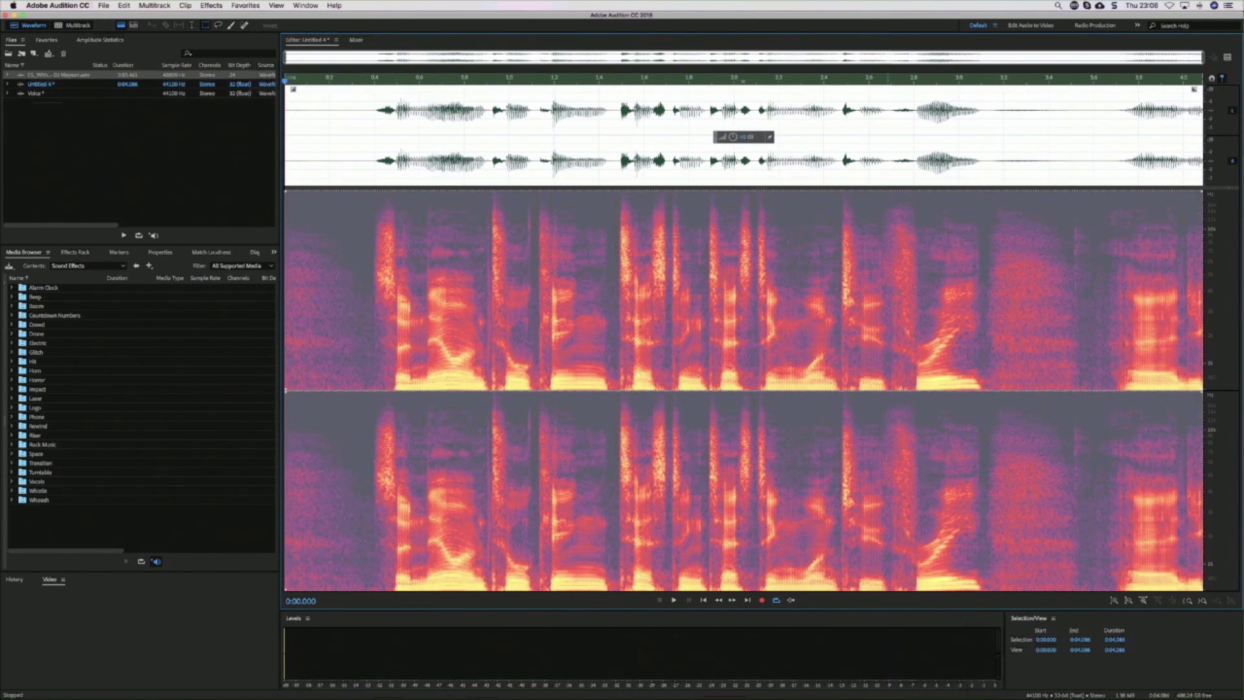
key(space)
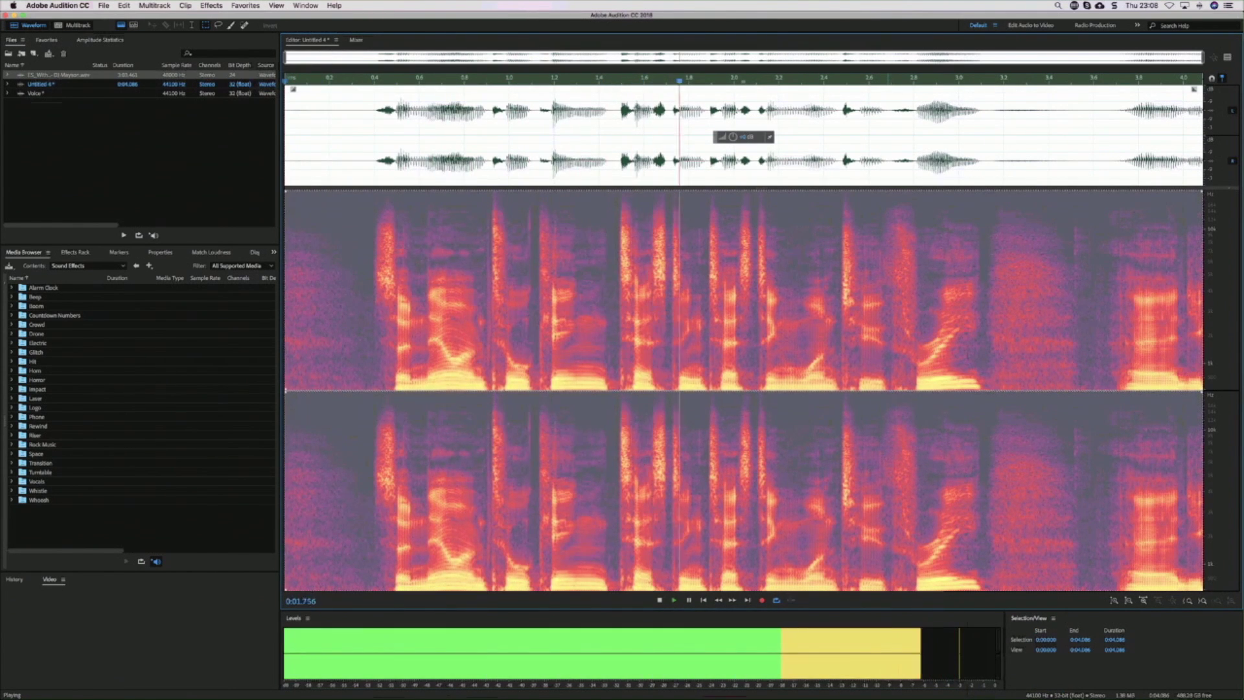
key(space)
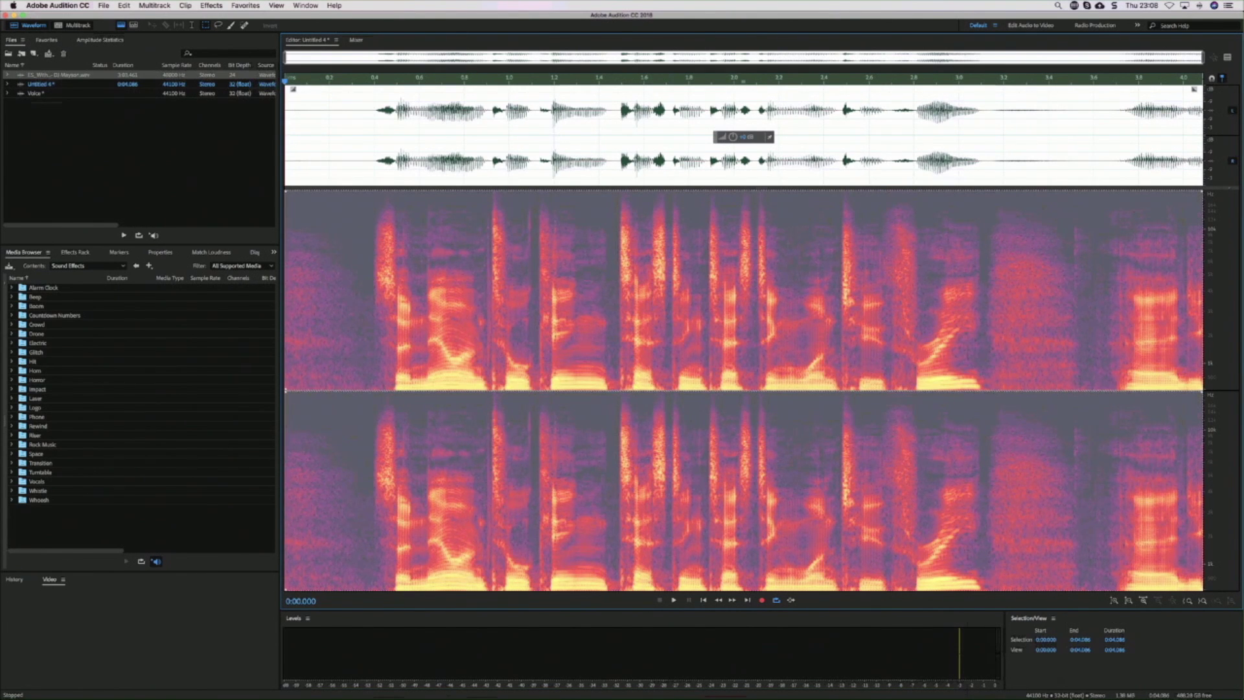
Set the level meters to a 24 dB range with LED meters shown and play the recording.
right_click(872, 648)
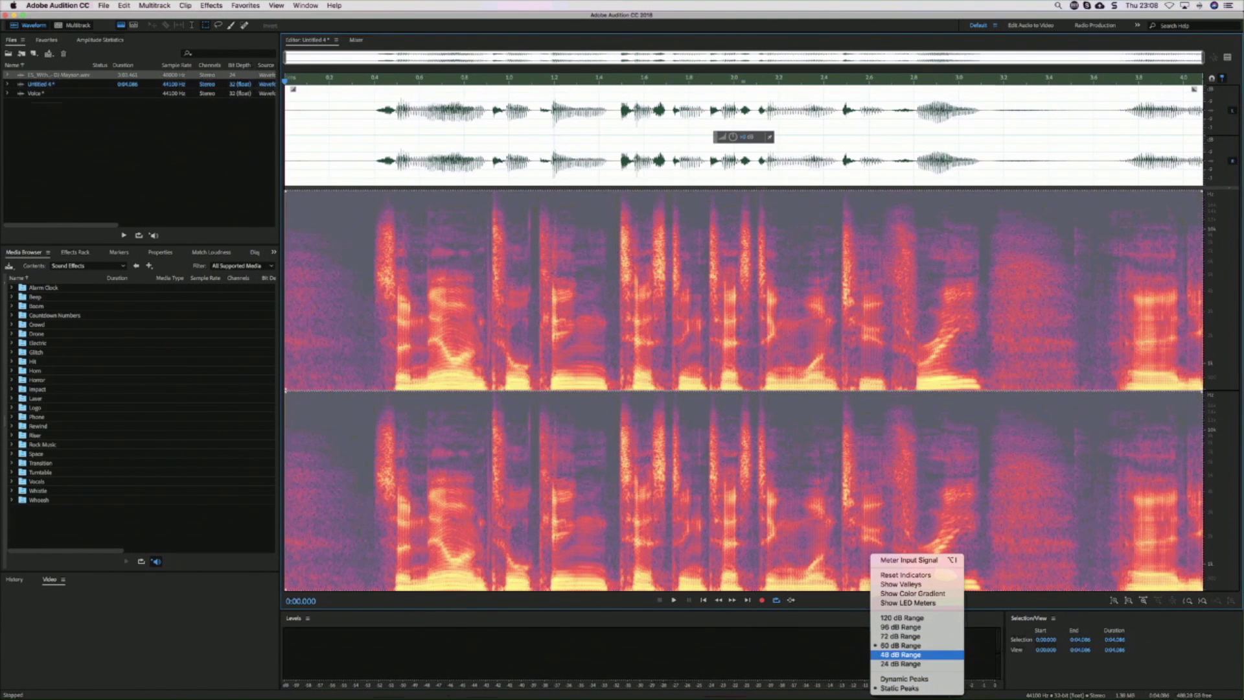
click(900, 663)
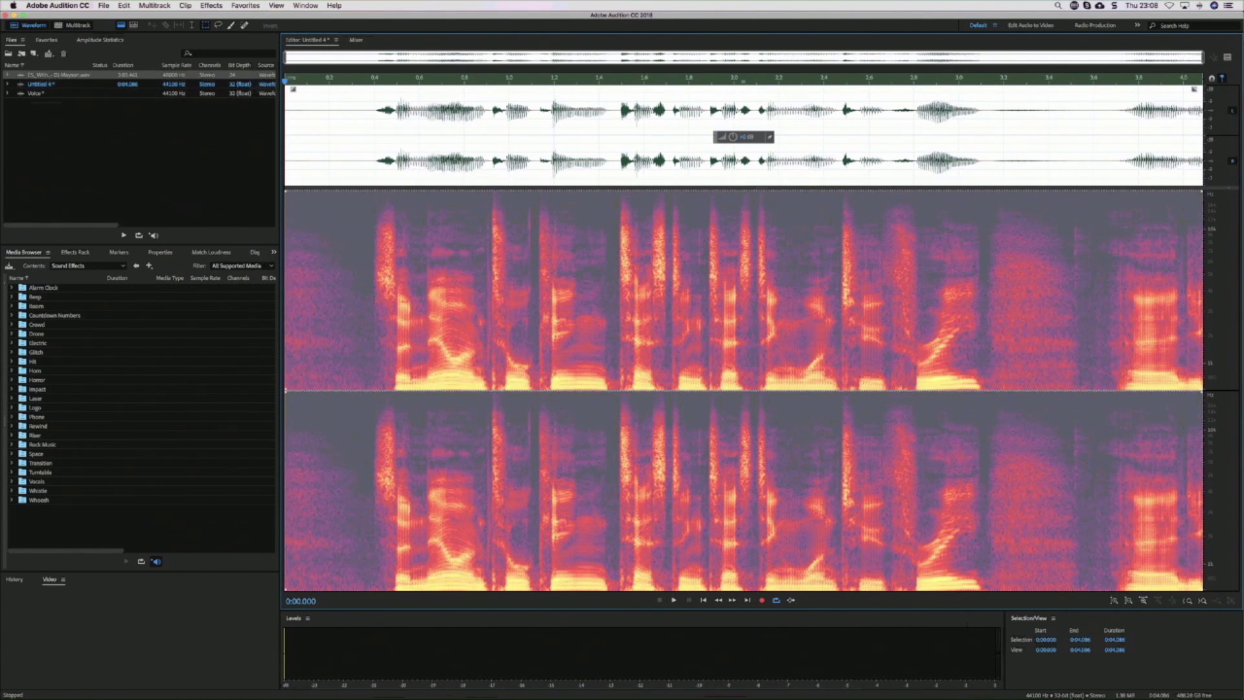
right_click(804, 646)
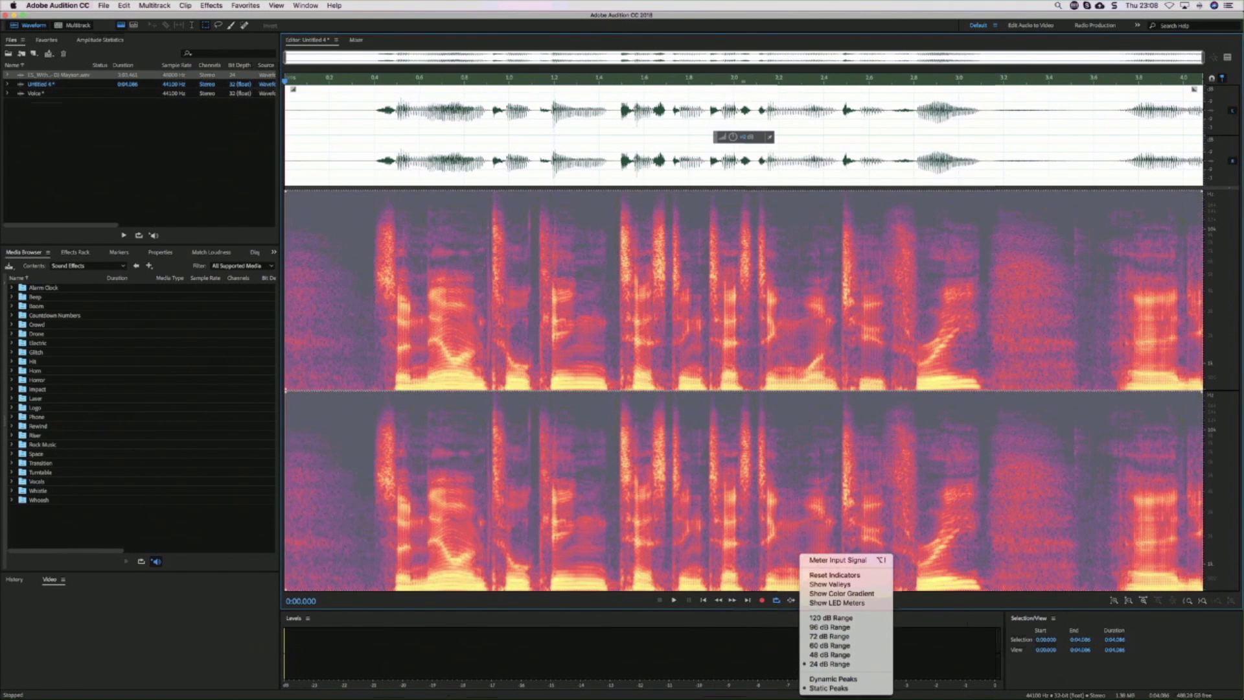
click(836, 603)
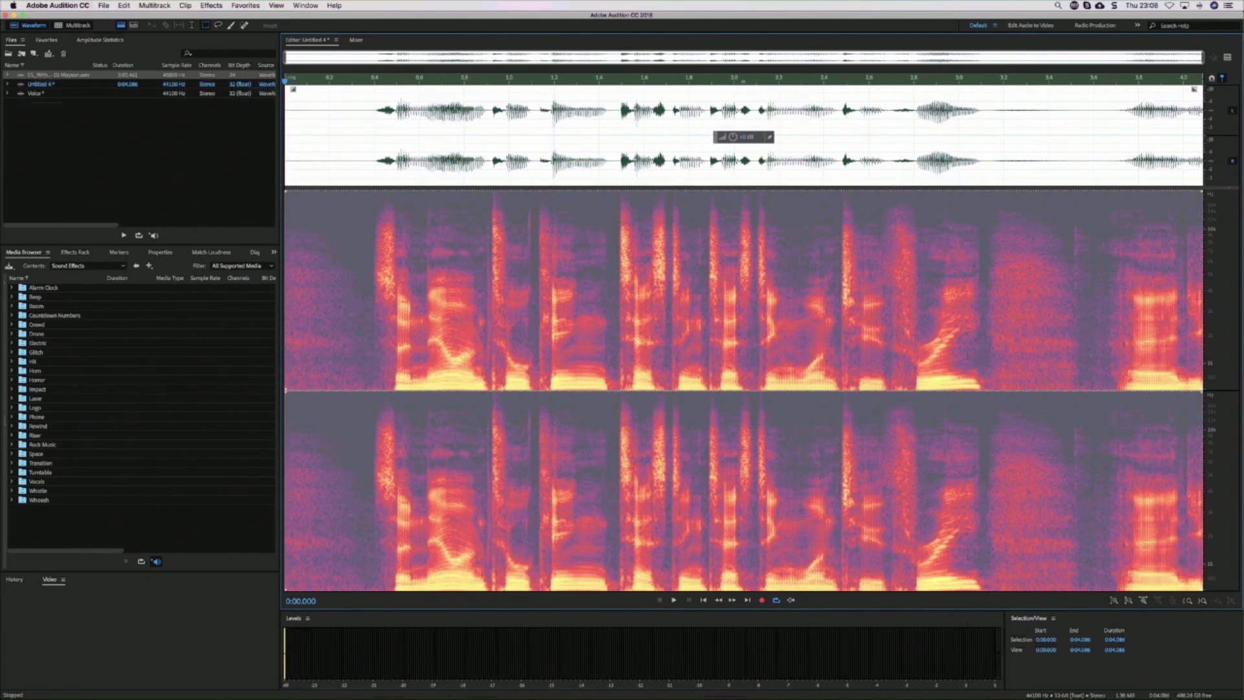
key(space)
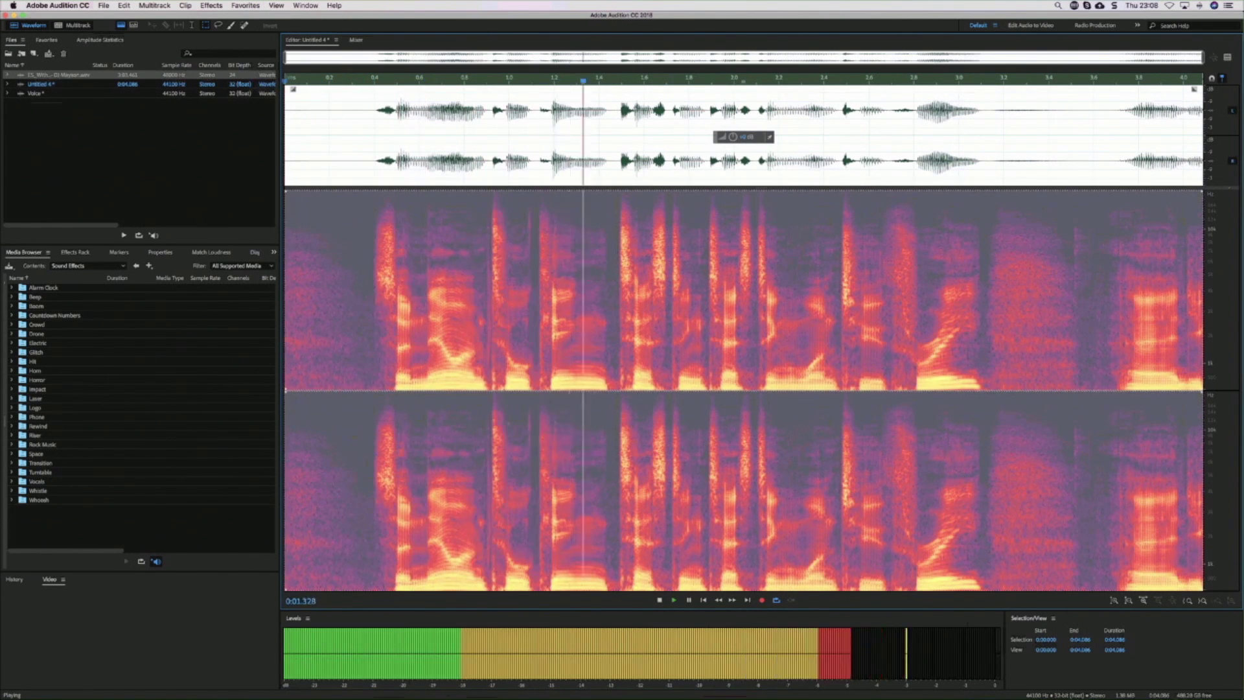
key(space)
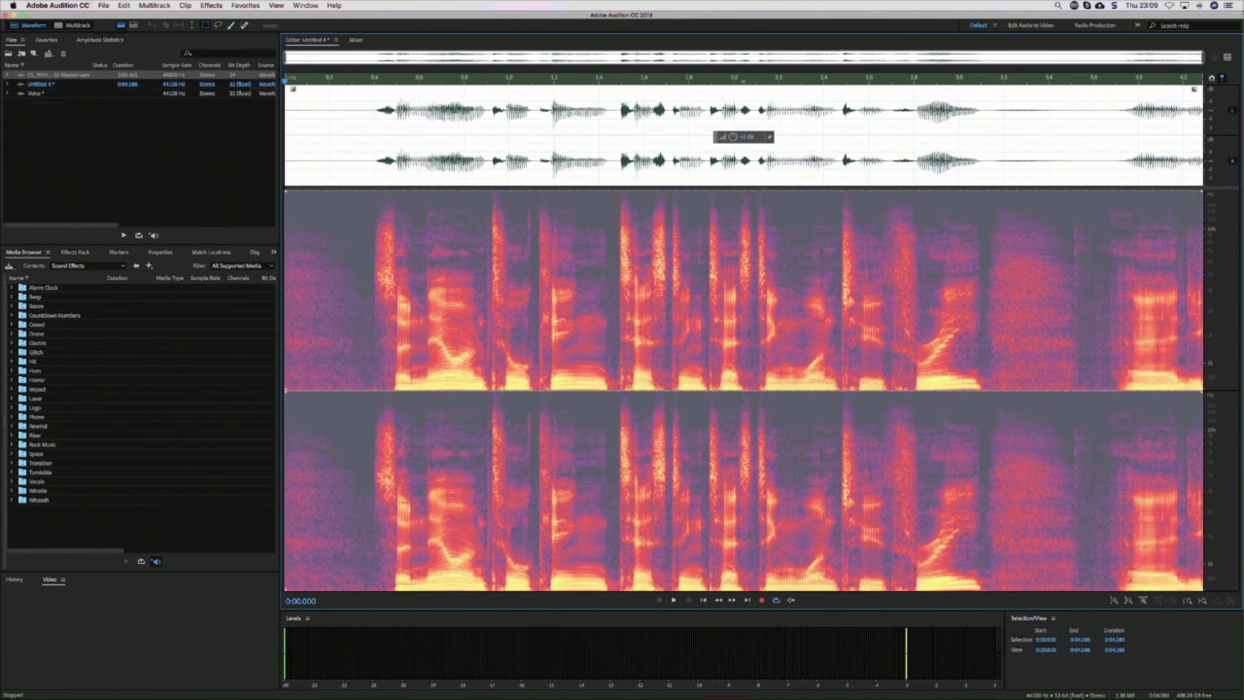
Select the entire Untitled 4 recording.
click(65, 83)
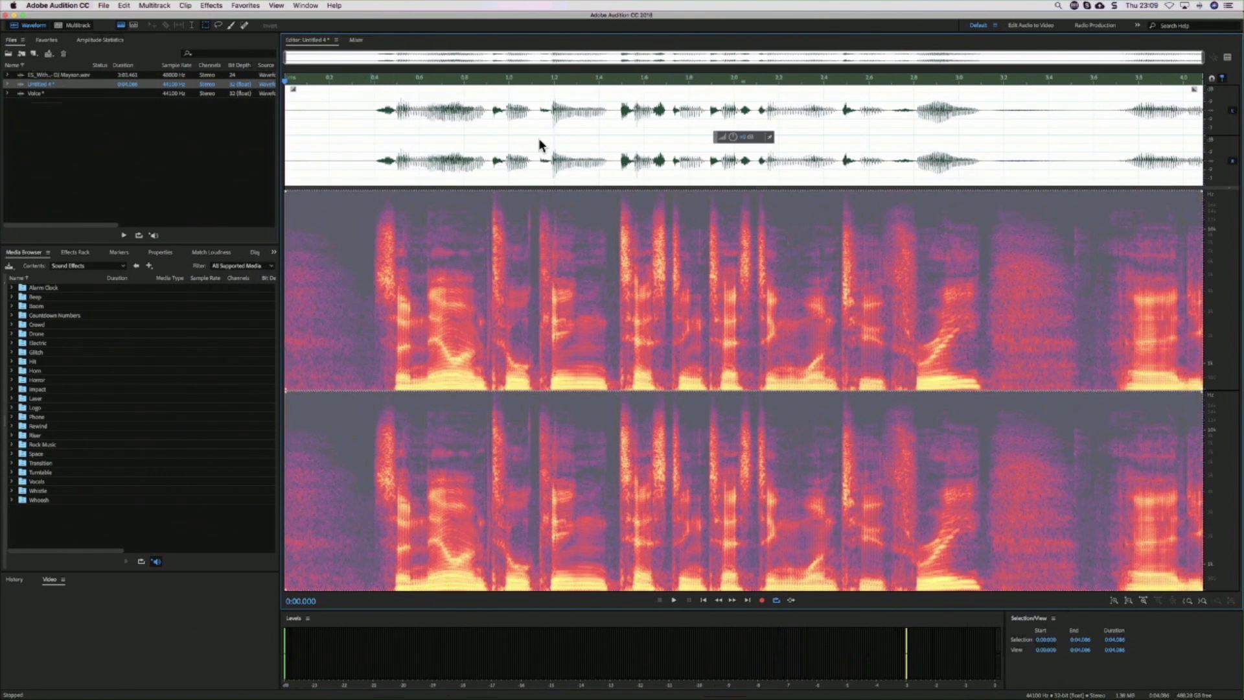
key(super+shift+a)
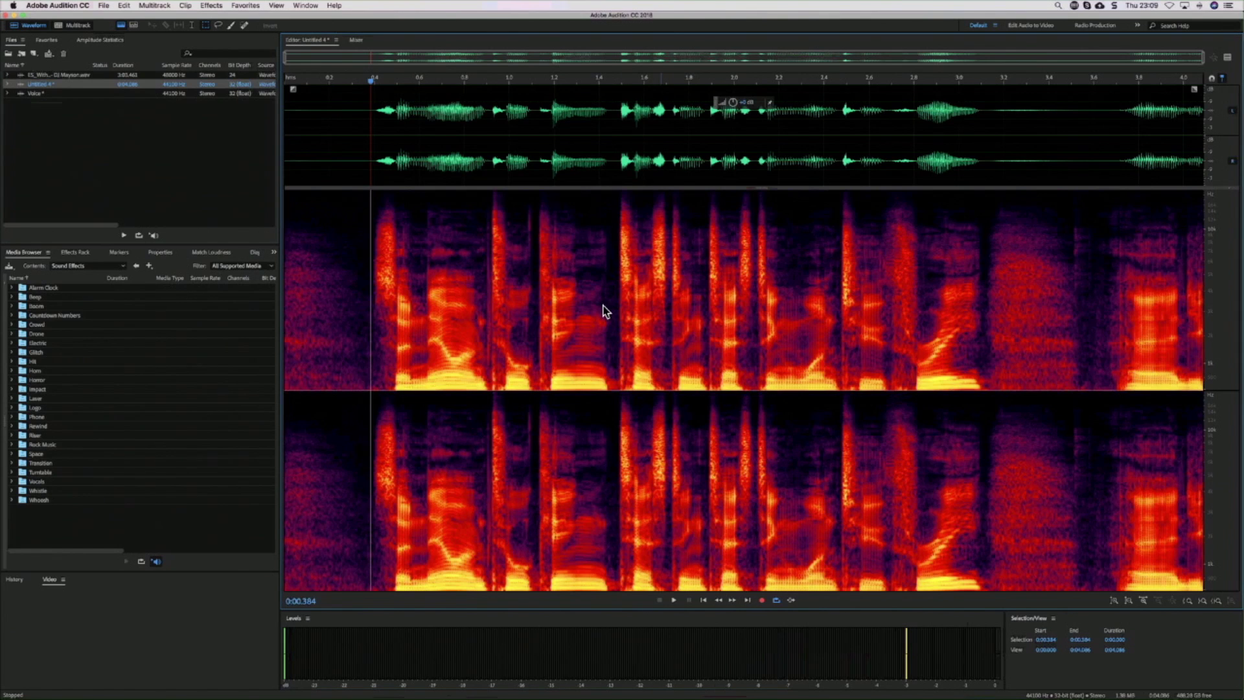
key(super+a)
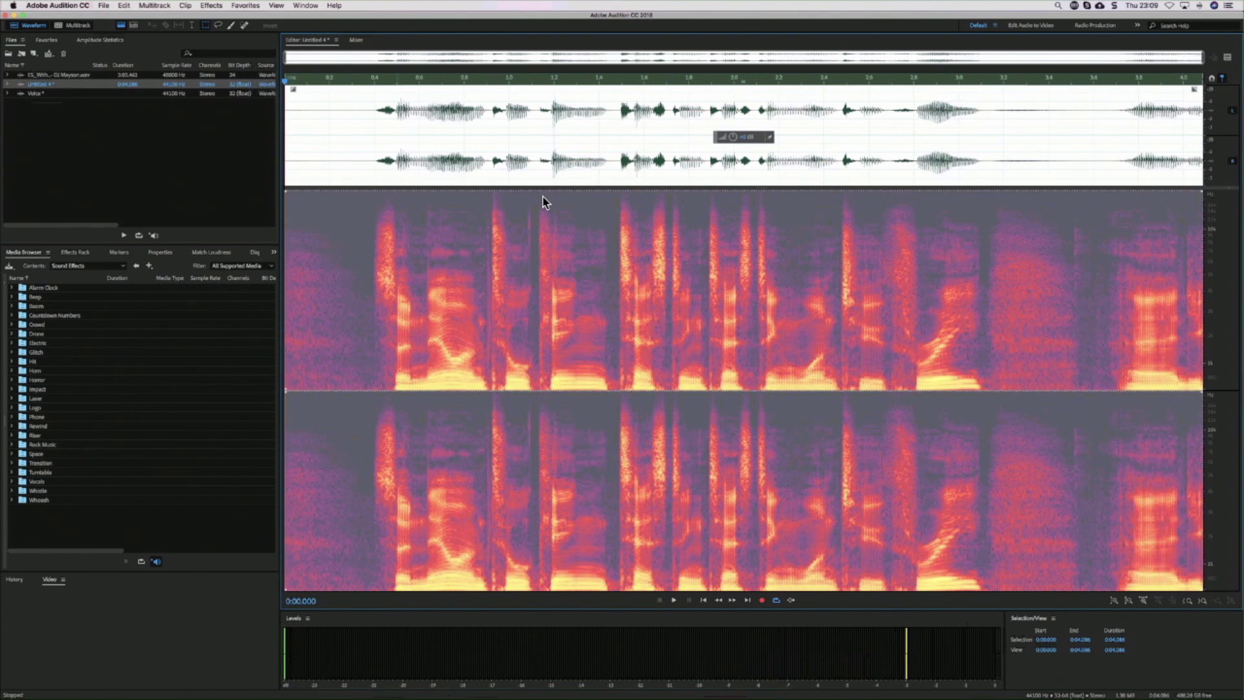
Examine the available favorites, comparing Normalize to -0.1 dB and Normalize to -3 dB.
click(245, 5)
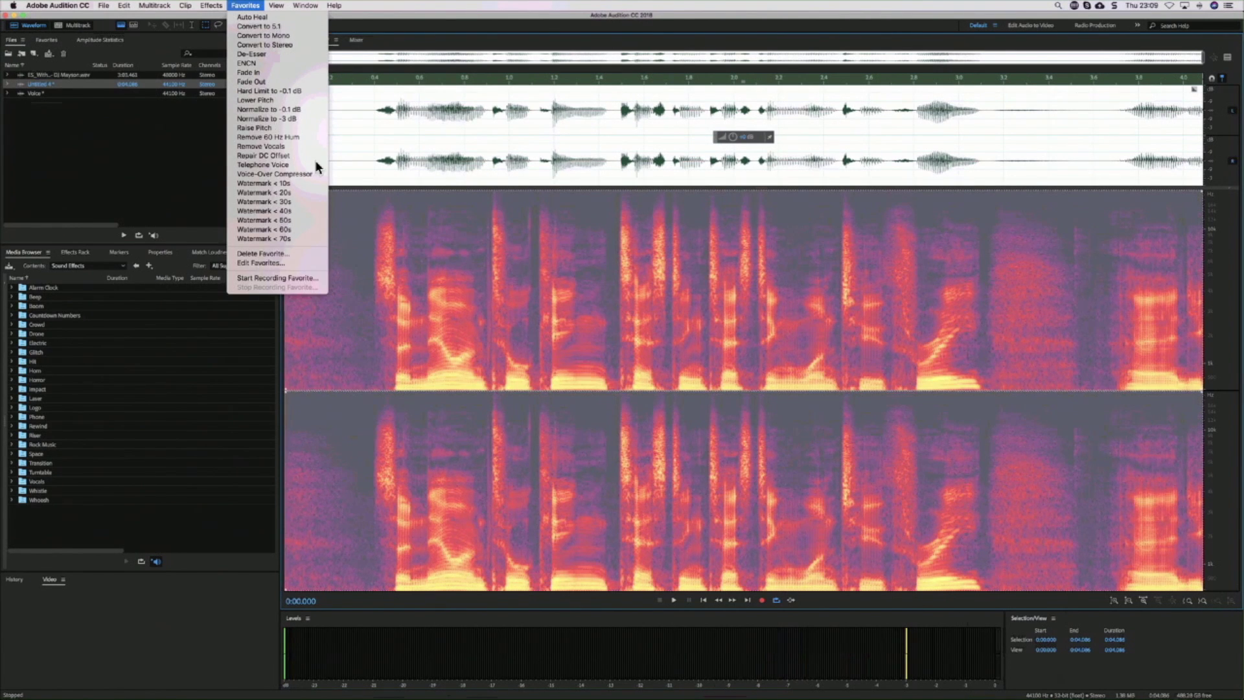
key(Down)
key(Down)
key(Down)
key(Down)
key(Down)
key(Down)
key(Down)
key(Down)
key(Down)
key(Down)
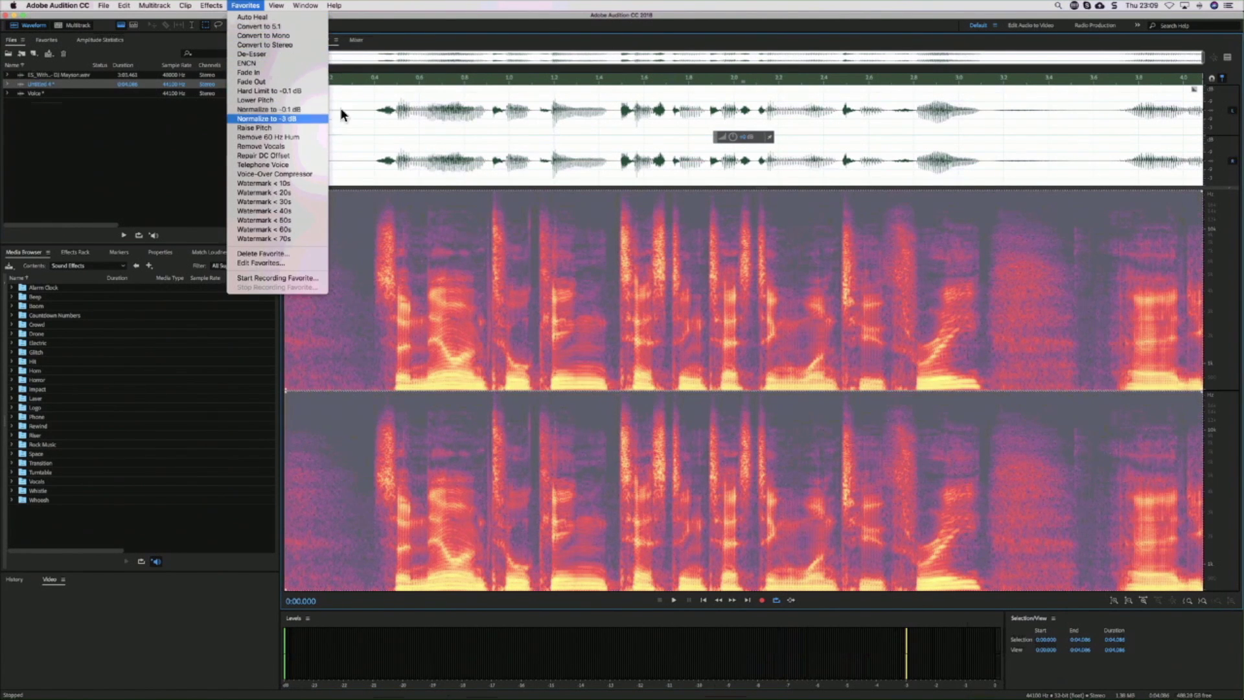
key(Up)
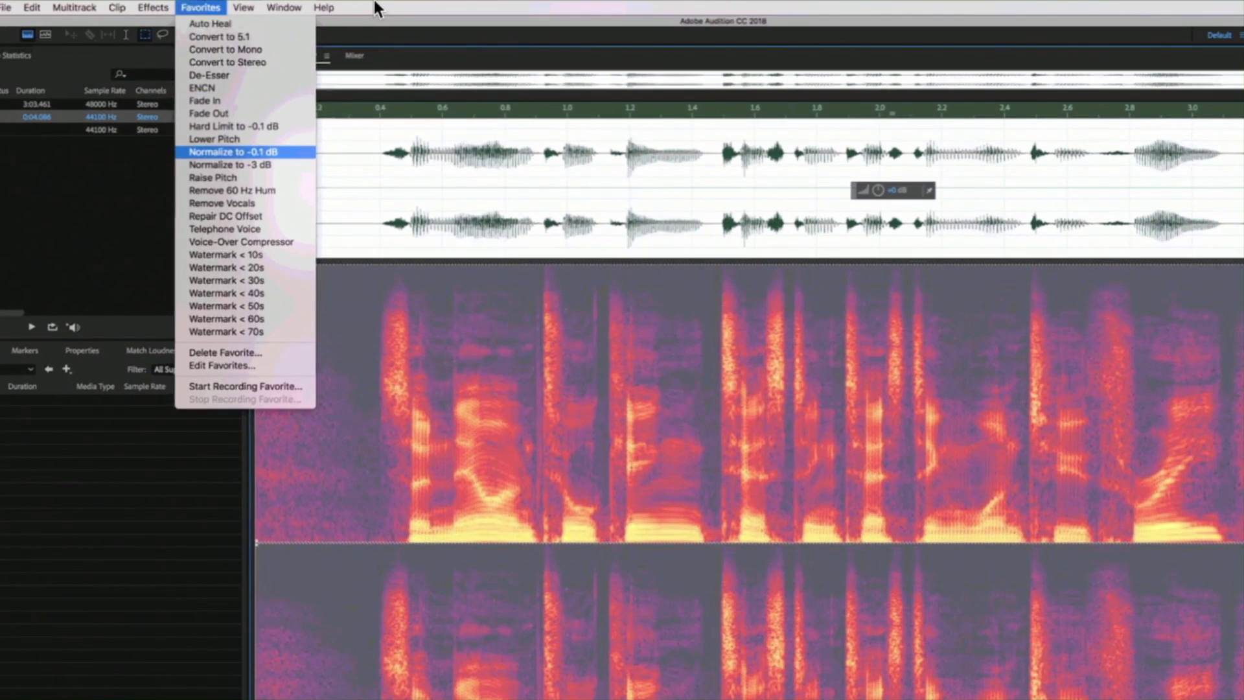
key(Down)
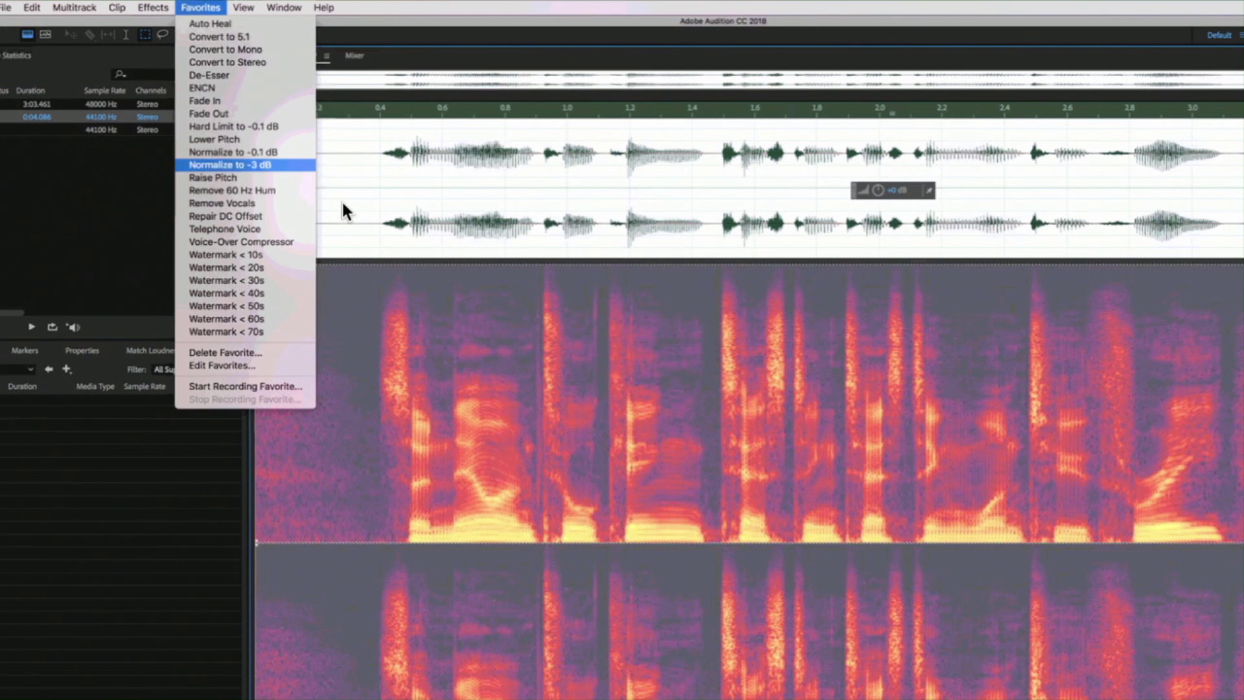
key(Up)
key(Down)
key(Up)
key(Down)
key(Up)
key(Down)
key(Down)
key(Up)
key(Up)
key(Up)
key(Up)
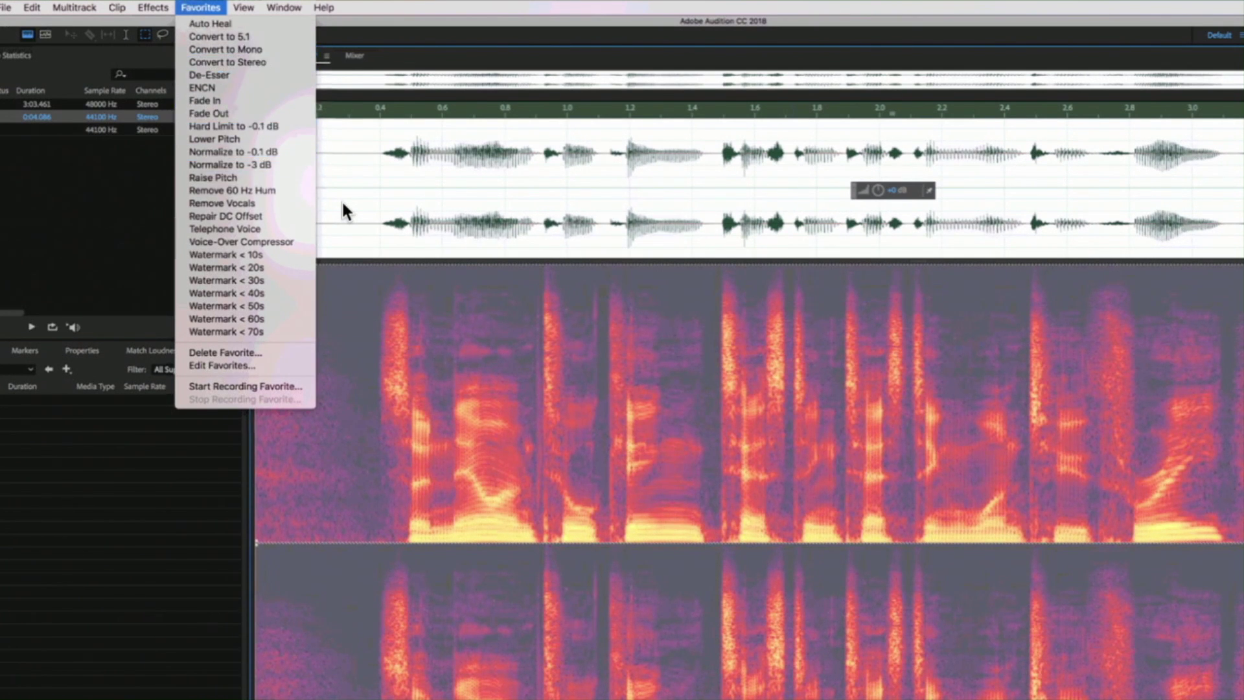
Open the Normalize (process) effect from the Amplitude and Compression group for the selected recording.
key(Left)
key(a)
key(Down)
key(Right)
key(Down)
key(Down)
key(Down)
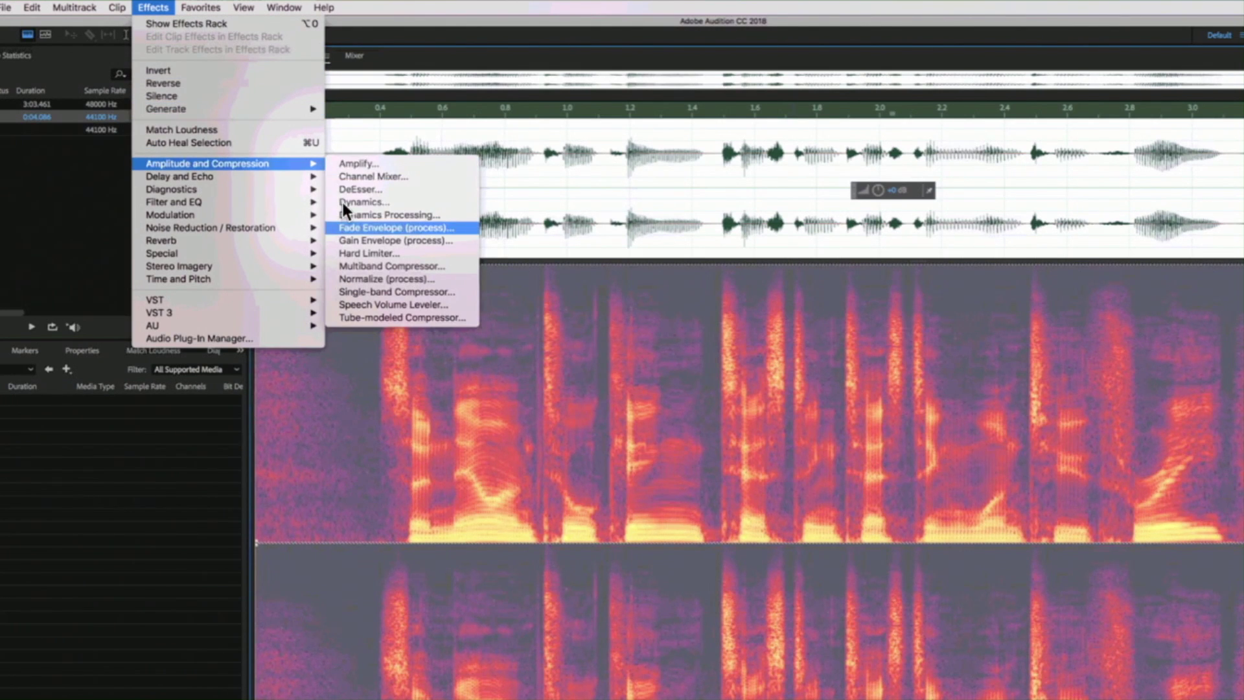
key(Up)
key(Up)
key(Up)
key(Up)
key(Down)
key(Down)
key(Down)
key(Down)
key(Down)
key(Down)
key(Down)
key(Down)
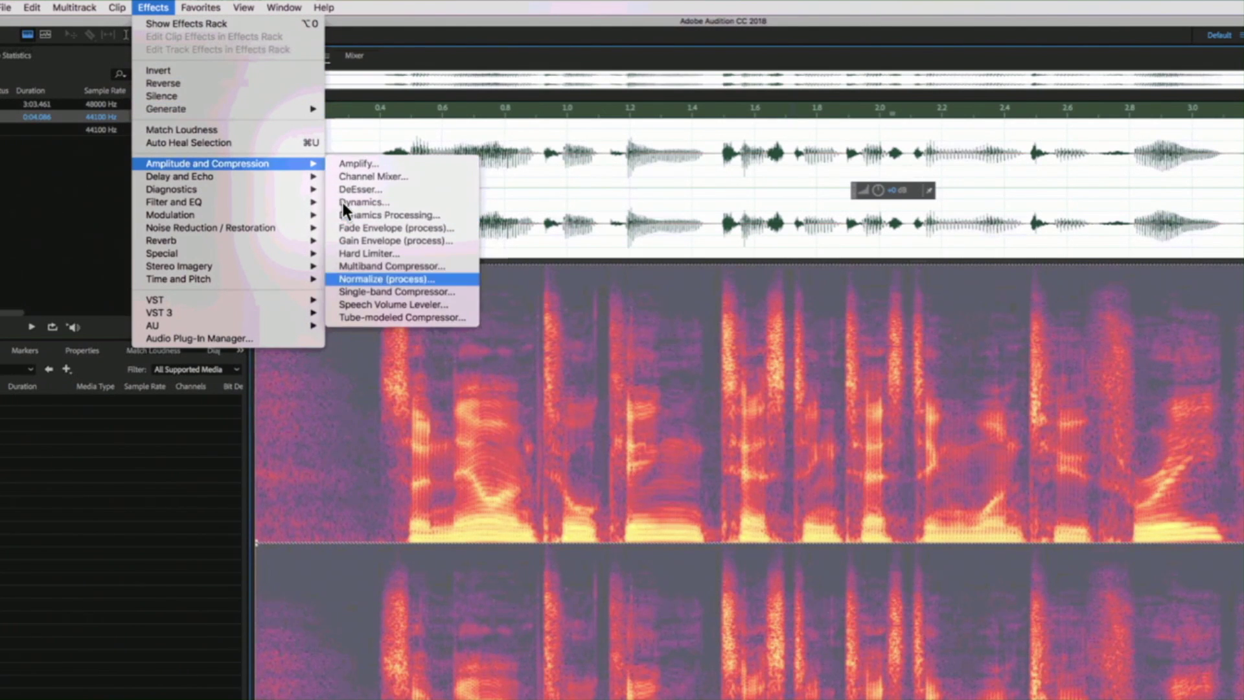
key(Return)
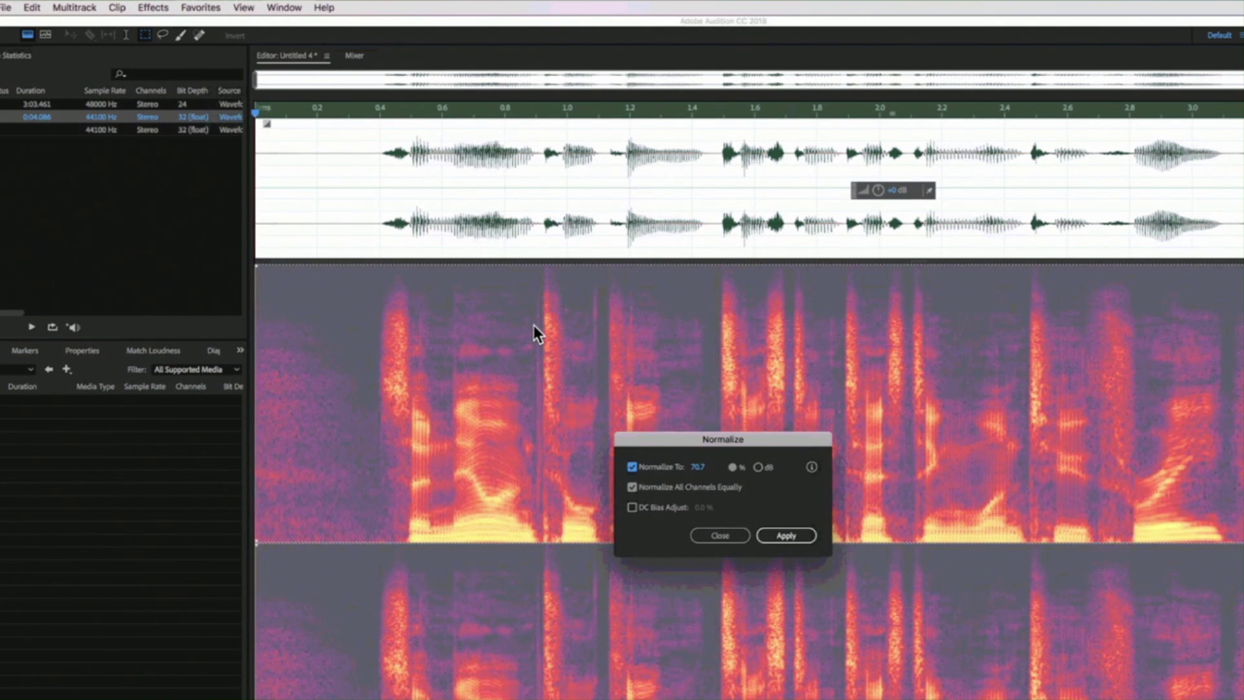
Normalize the selected recording to a peak level of -1 dB.
key(Right)
key(Tab)
text(-1)
key(Return)
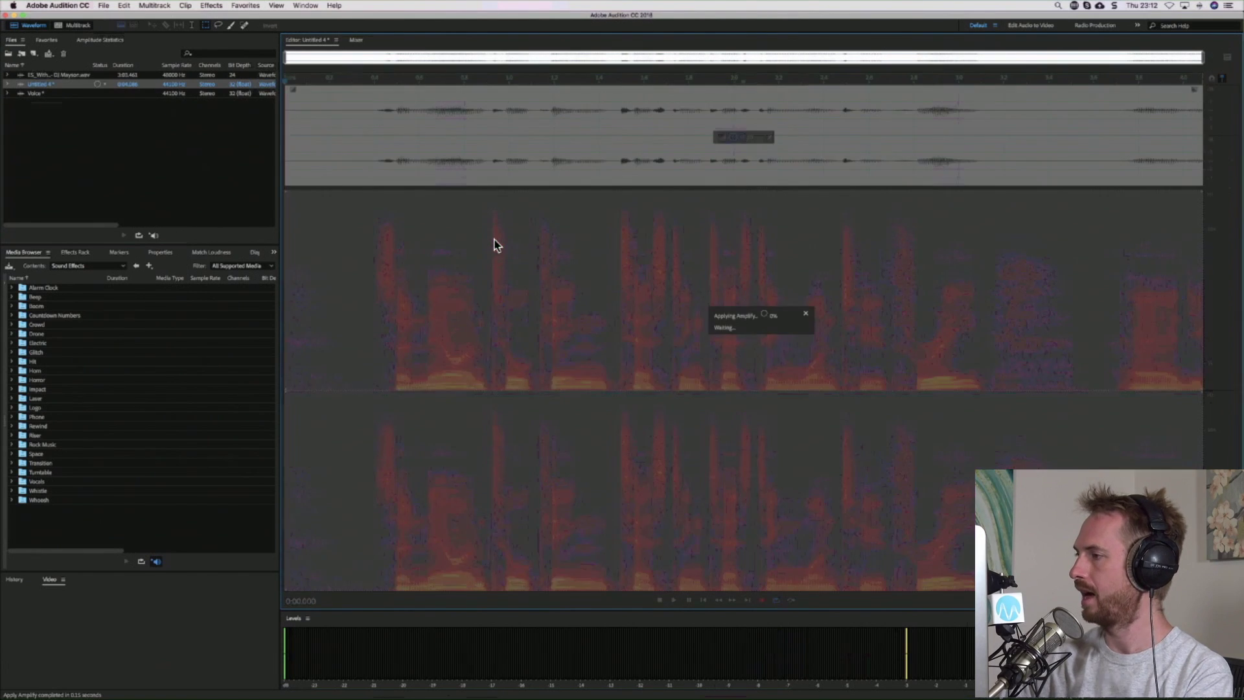
Play the quieter recording briefly and look through the Filter and EQ effects, including Parametric Equalizer.
key(space)
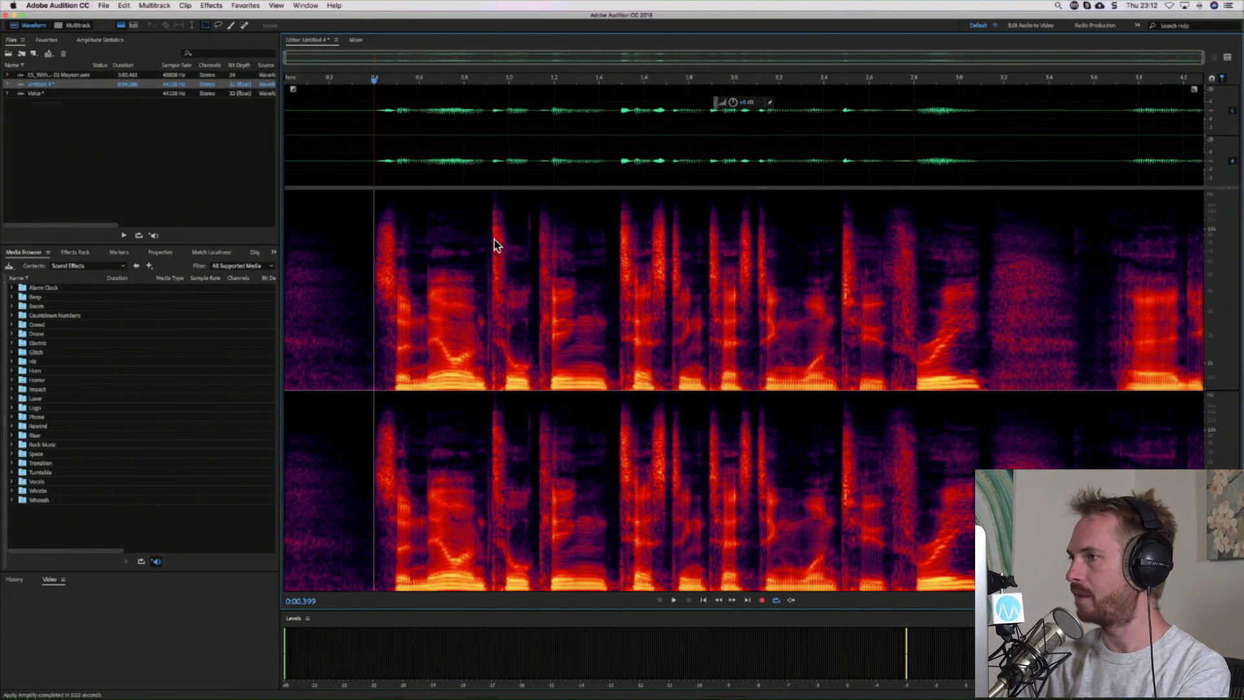
key(ctrl+F2)
key(Right)
key(Right)
key(Right)
key(Right)
key(Right)
key(Right)
key(Down)
key(Down)
key(Down)
key(Down)
key(Down)
key(Down)
key(Down)
key(Down)
key(Down)
key(Right)
key(Down)
key(Down)
key(Down)
key(Down)
key(Down)
key(Down)
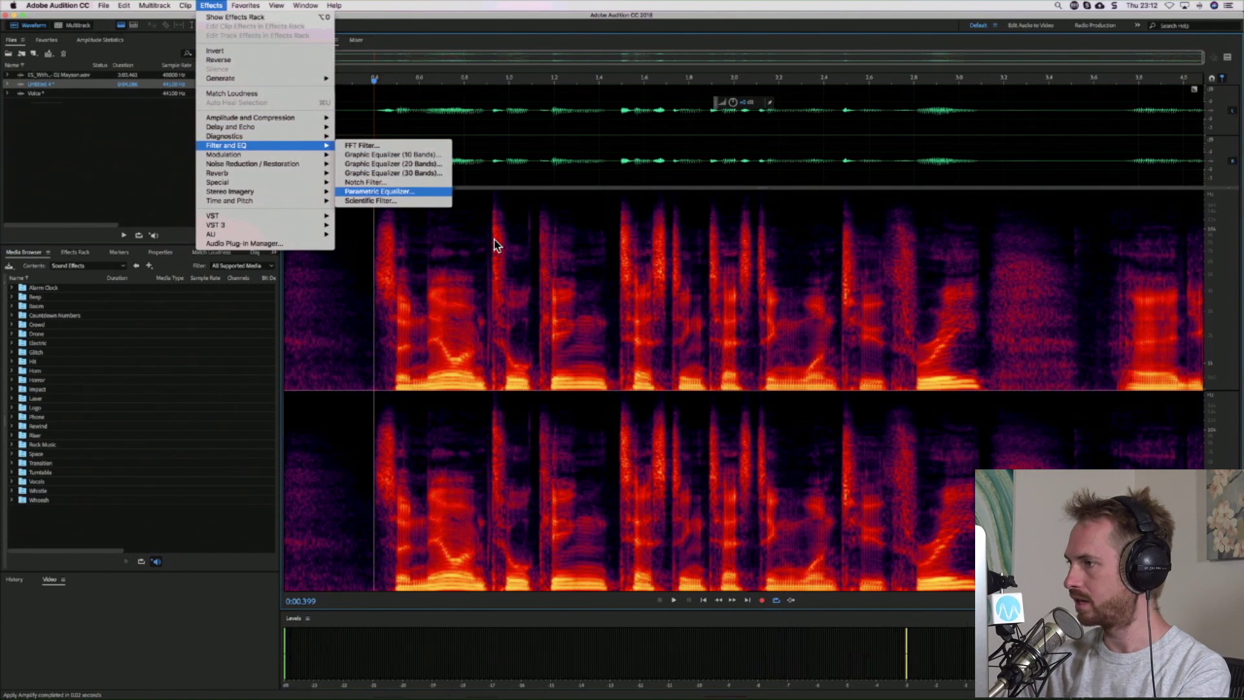
key(Down)
key(Up)
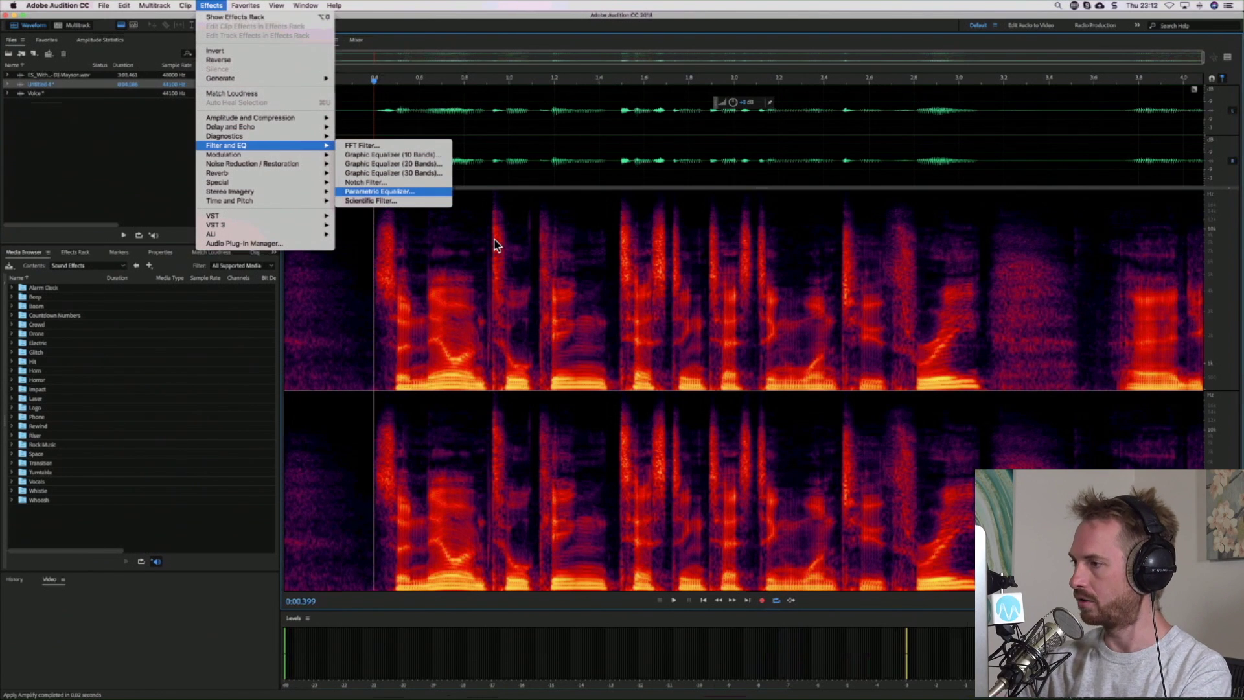
Examine the Amplitude and Compression effects, including Normalize (process) and Single-band Compressor, as options for controlling level.
key(Left)
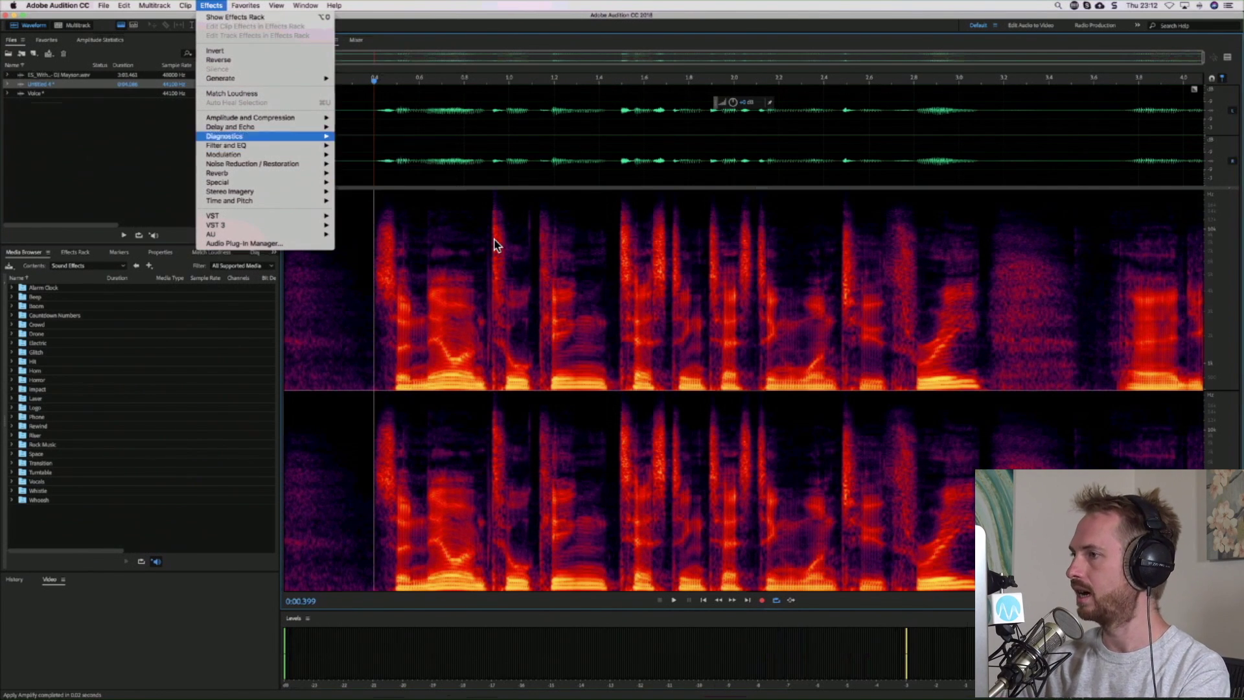
key(Up)
key(Up)
key(Up)
key(Right)
key(Down)
key(Down)
key(Down)
key(Down)
key(Down)
key(Down)
key(Down)
key(Down)
key(Down)
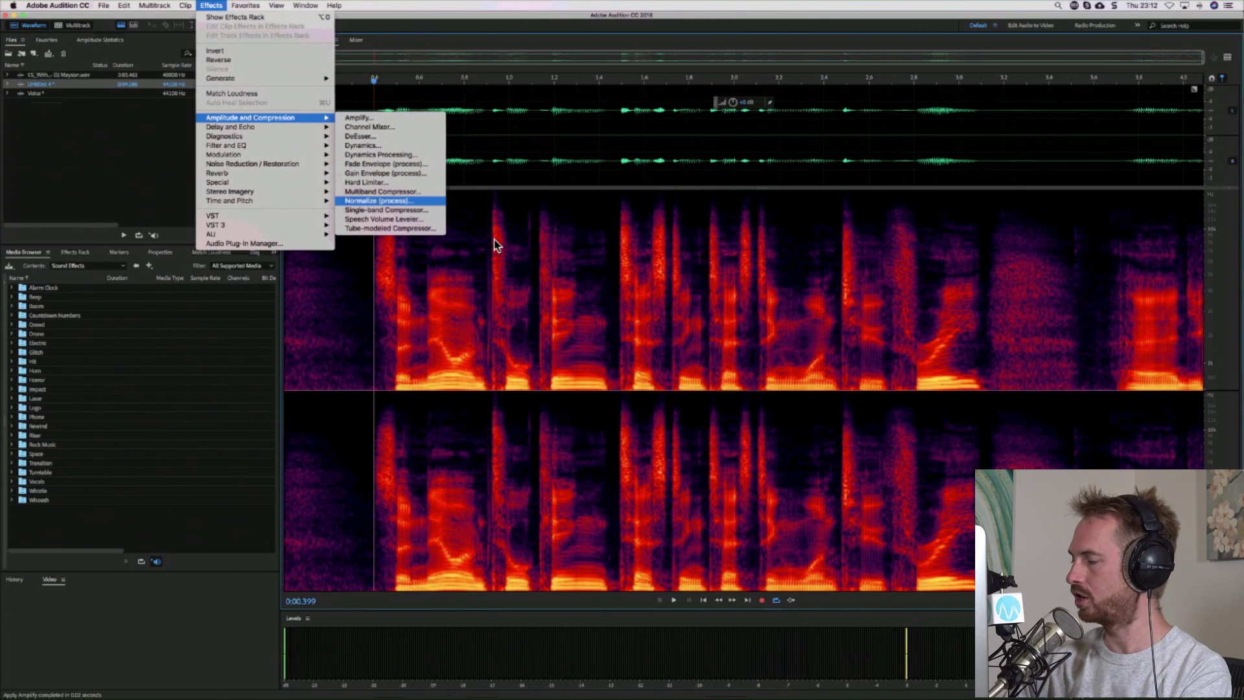
key(Down)
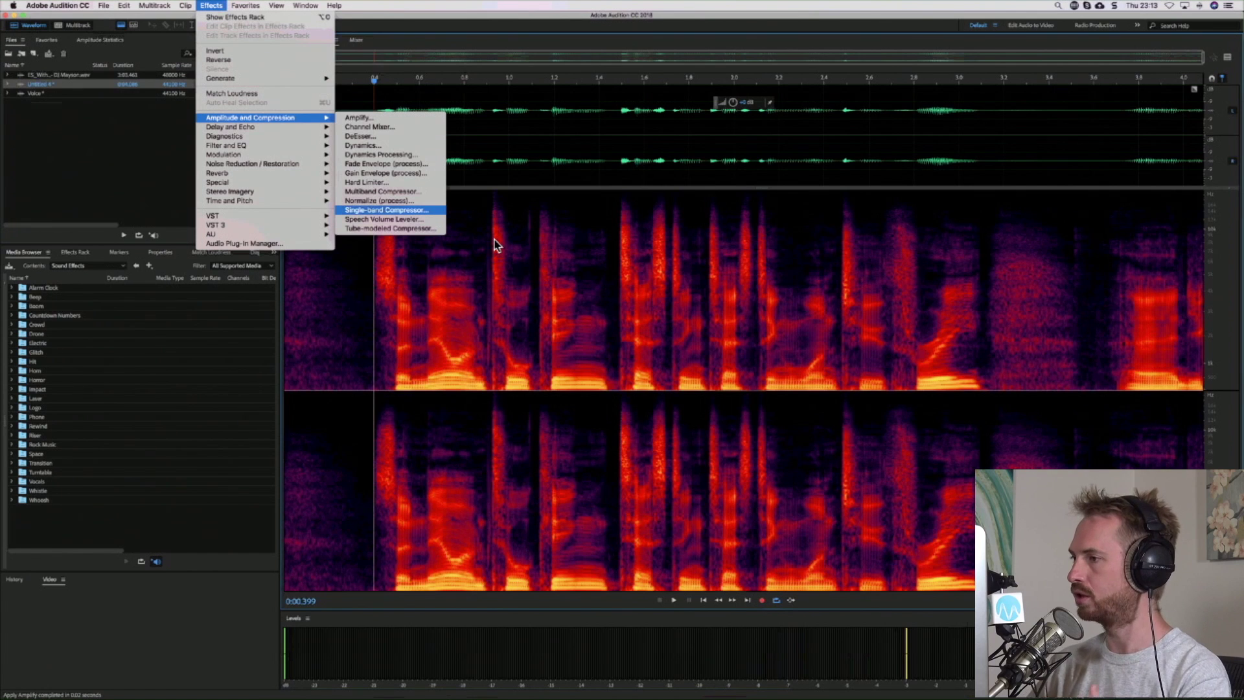
key(Down)
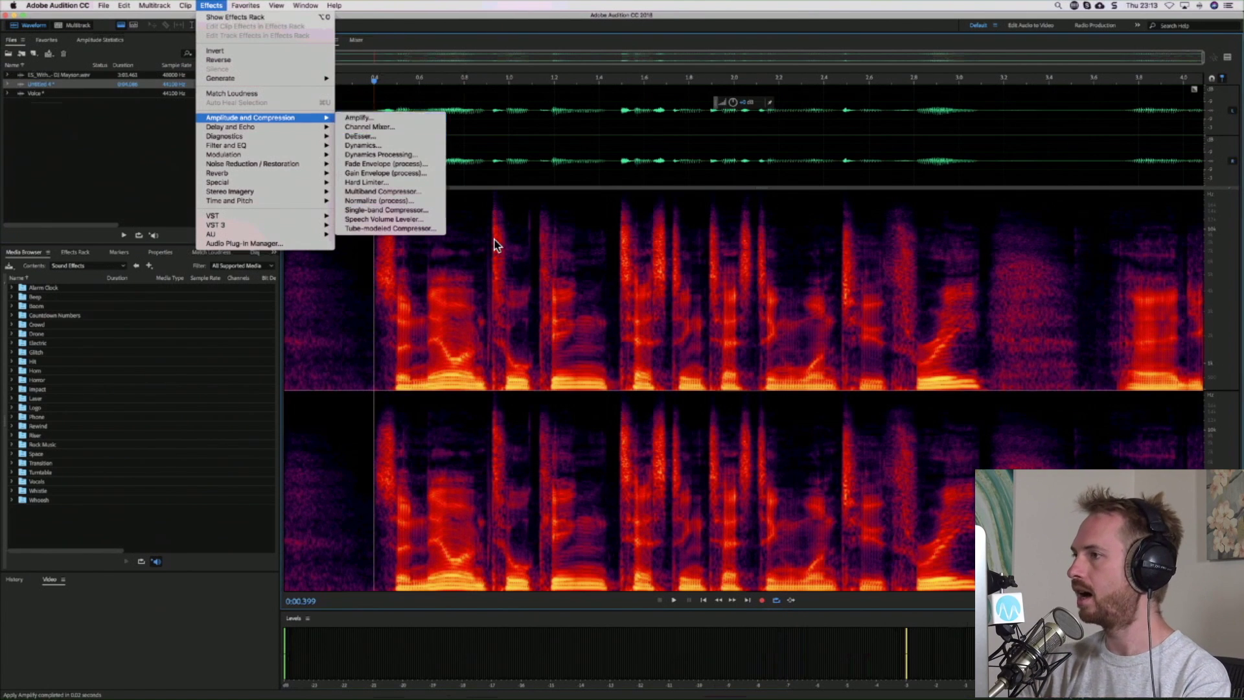
Review the Favorites presets, including Normalize to -0.1 dB, without applying one to the recording.
key(Left)
key(Right)
key(Down)
key(Down)
key(Down)
key(Down)
key(Down)
key(Down)
key(Down)
key(Down)
key(Down)
key(Down)
key(Down)
key(Down)
key(Up)
key(Down)
key(Up)
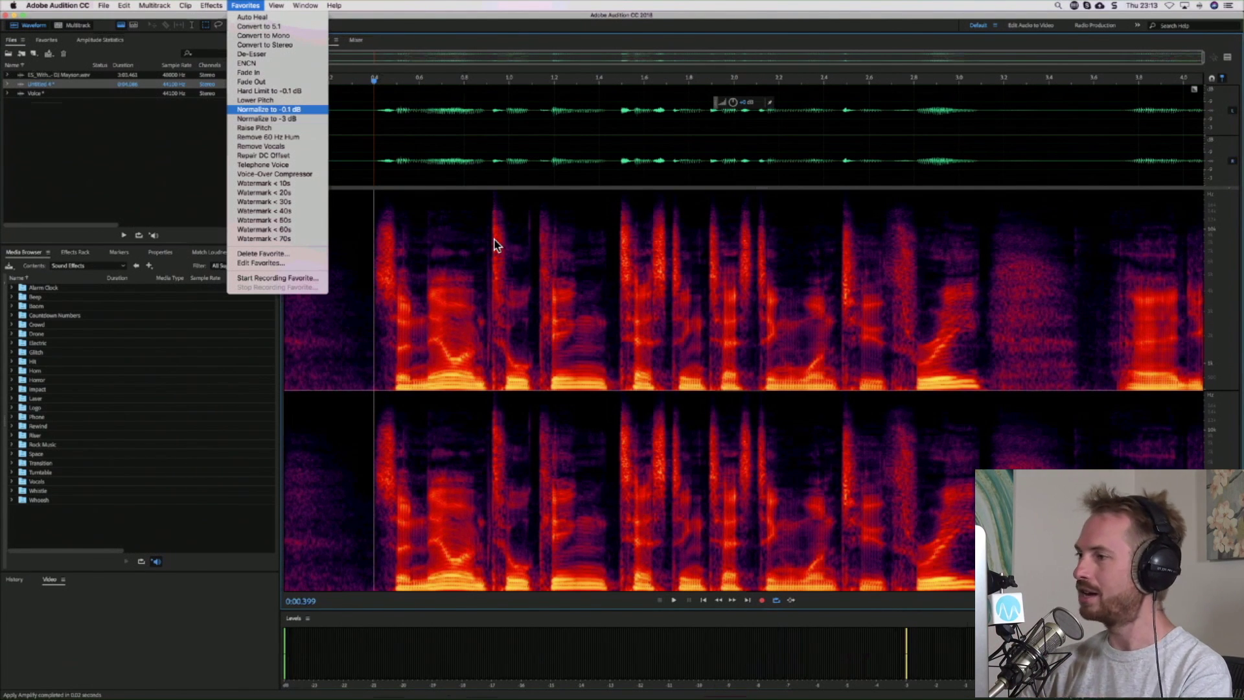
key(Return)
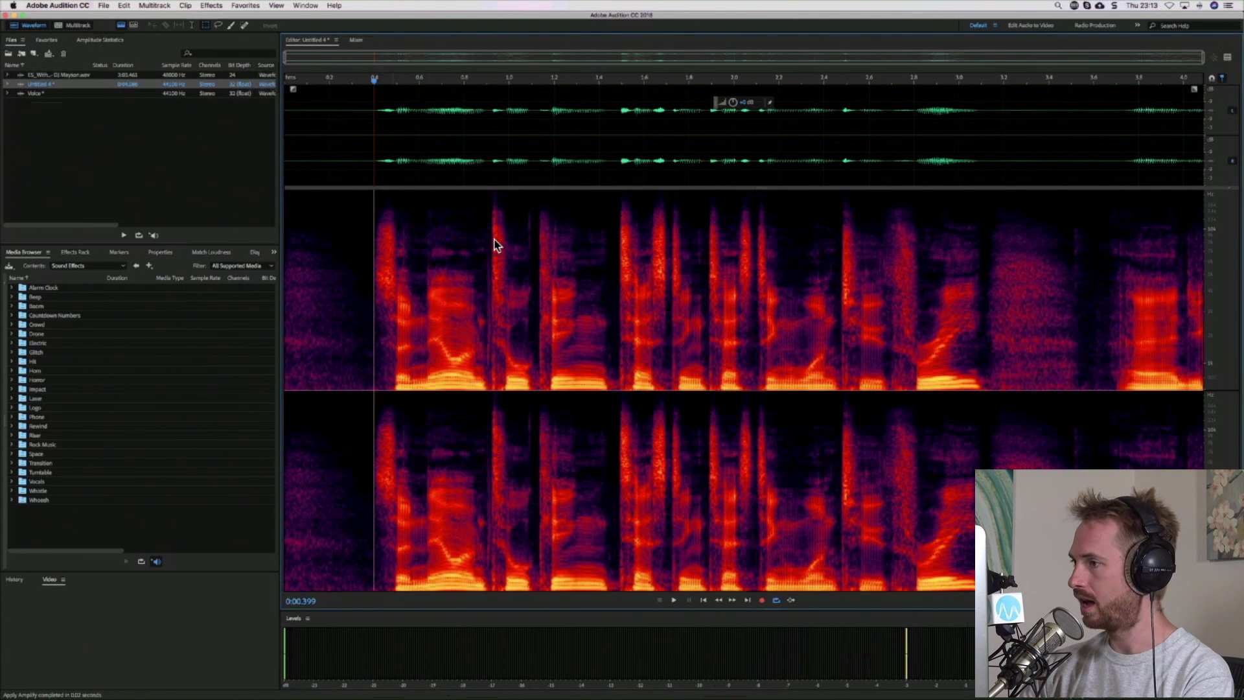
Inspect the Loudness Radar effect from the Special group, close it and play the recording briefly.
key(space)
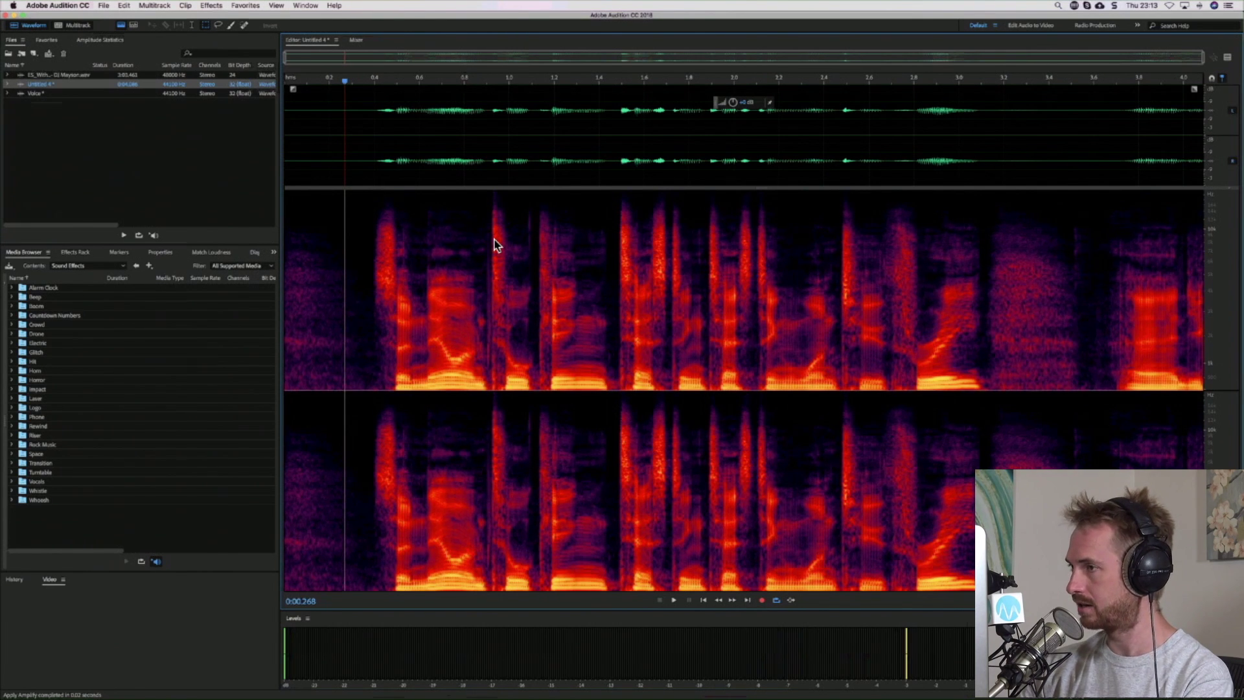
key(ctrl+F2)
key(Up)
key(Up)
key(Up)
key(Up)
key(Up)
key(Up)
key(Up)
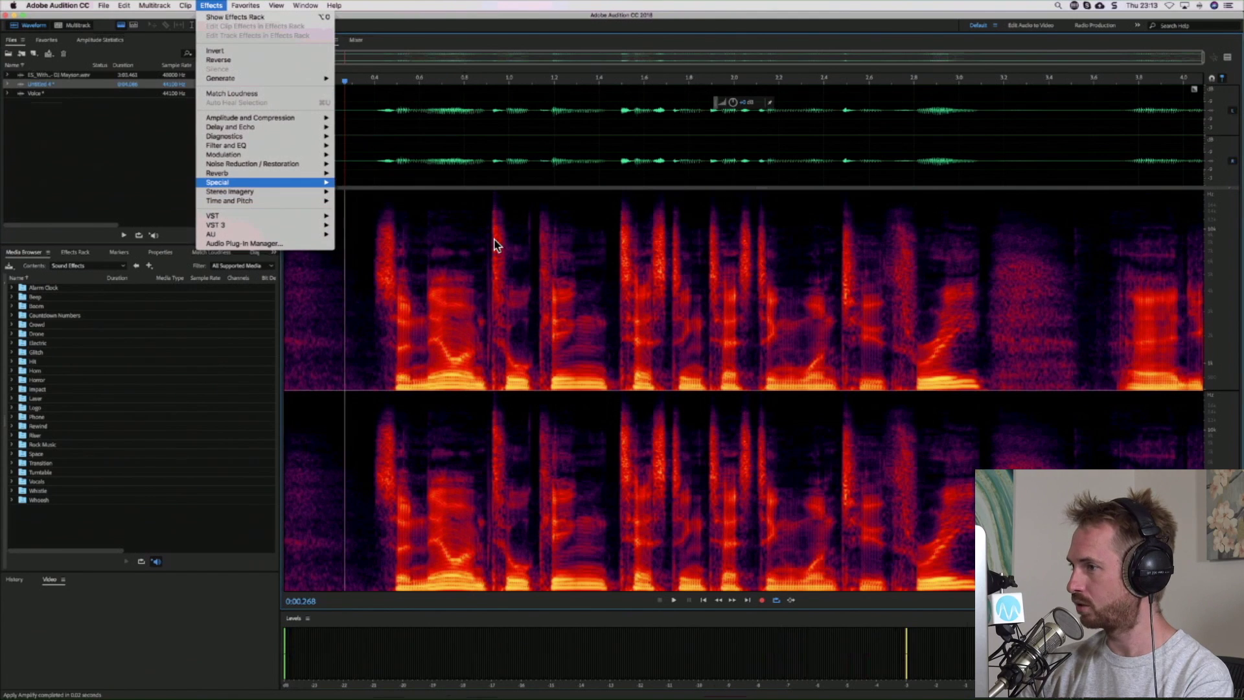
key(Right)
key(Down)
key(Down)
key(Down)
key(Down)
key(Return)
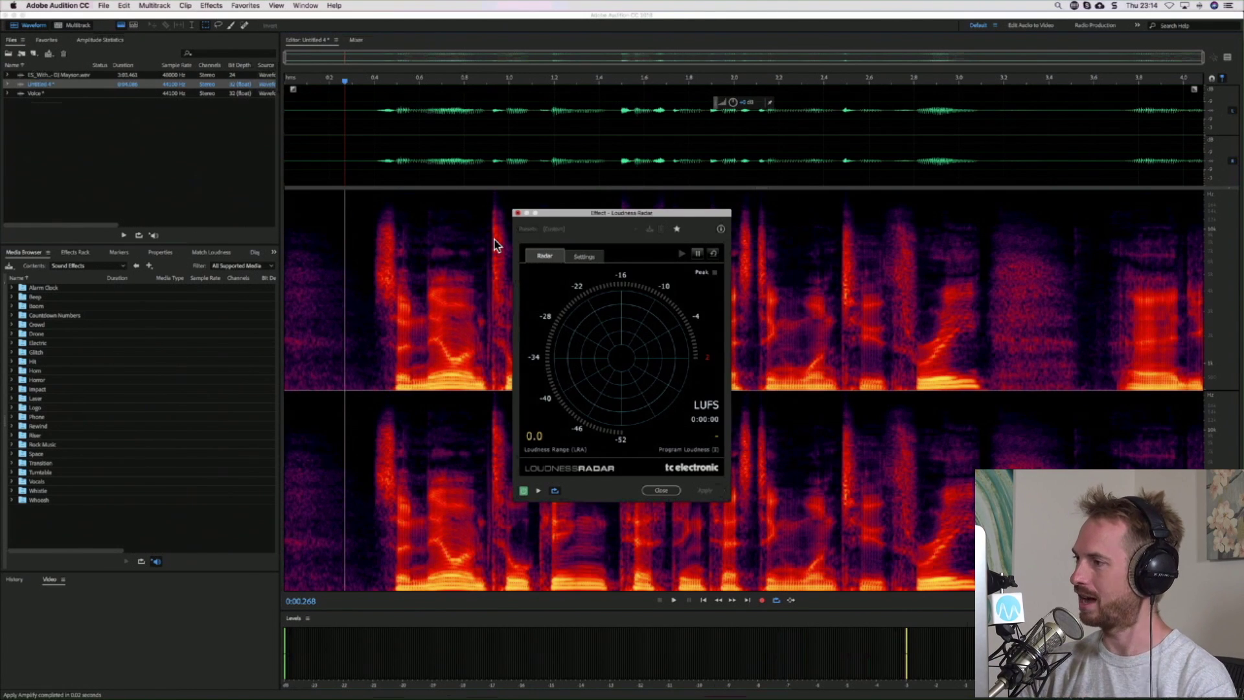
key(Escape)
key(space)
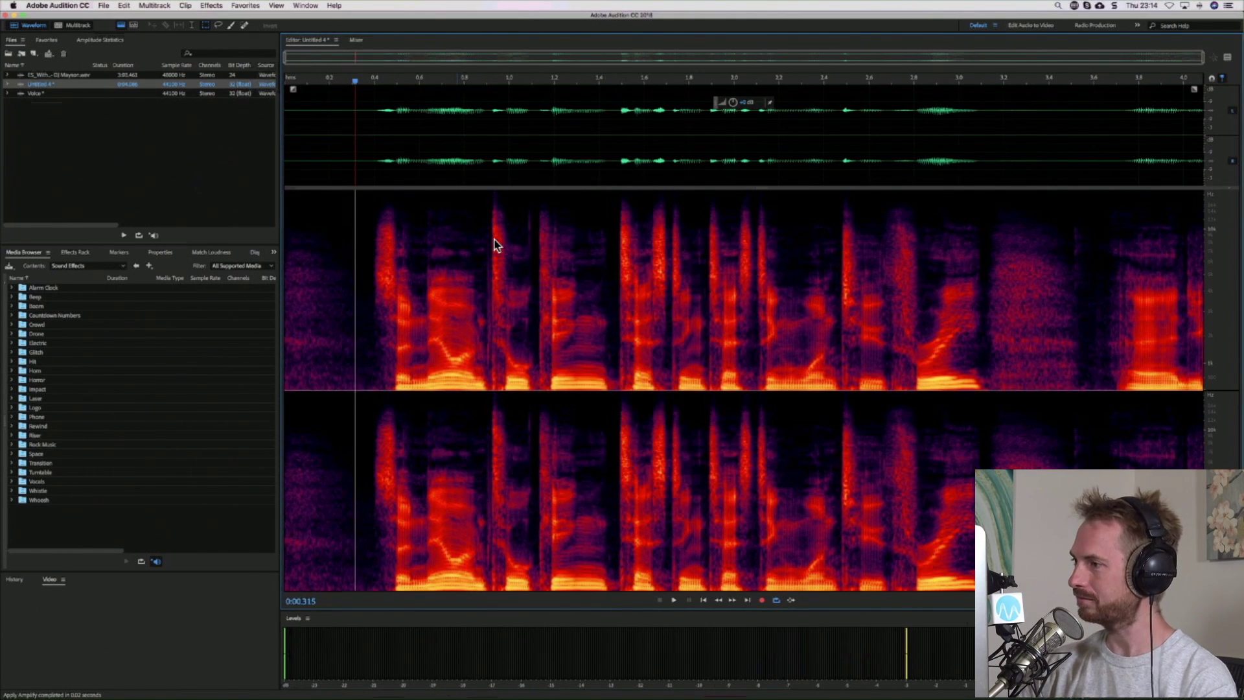
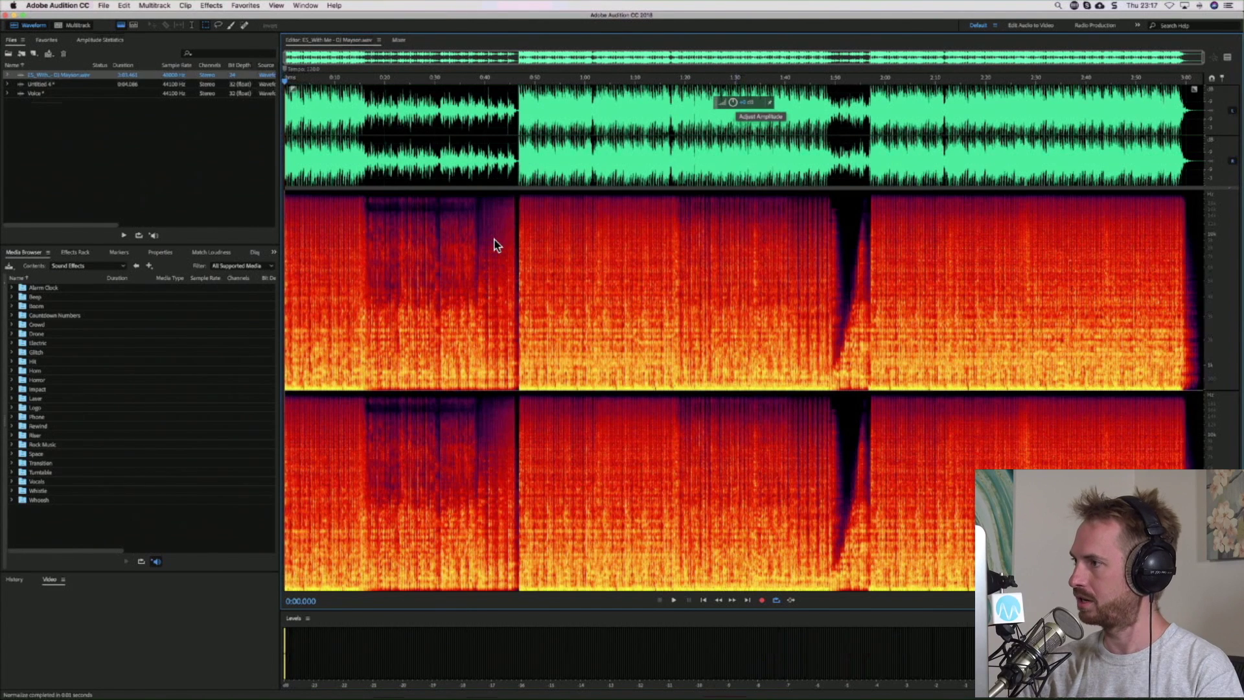
Lower the amplitude of the music track and open FabFilter's FF Pro-L 2 Audio Unit effect for it.
mouse_move(733, 102)
mouse_down()
mouse_move(715, 108)
mouse_move(731, 100)
mouse_up()
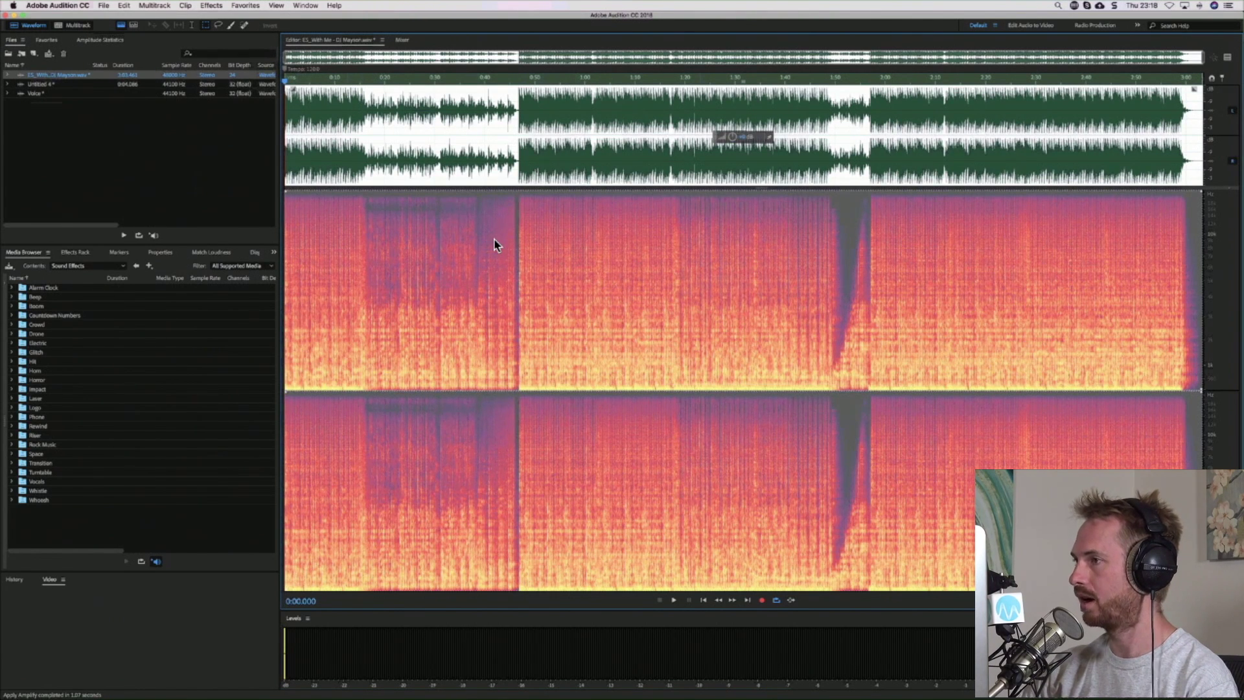
key(Down)
key(Down)
key(Down)
key(Down)
key(Down)
key(Down)
key(Down)
key(Down)
key(Down)
key(Down)
key(Down)
key(Down)
key(Down)
key(Down)
key(Down)
key(Down)
key(Down)
key(Down)
key(Down)
key(Down)
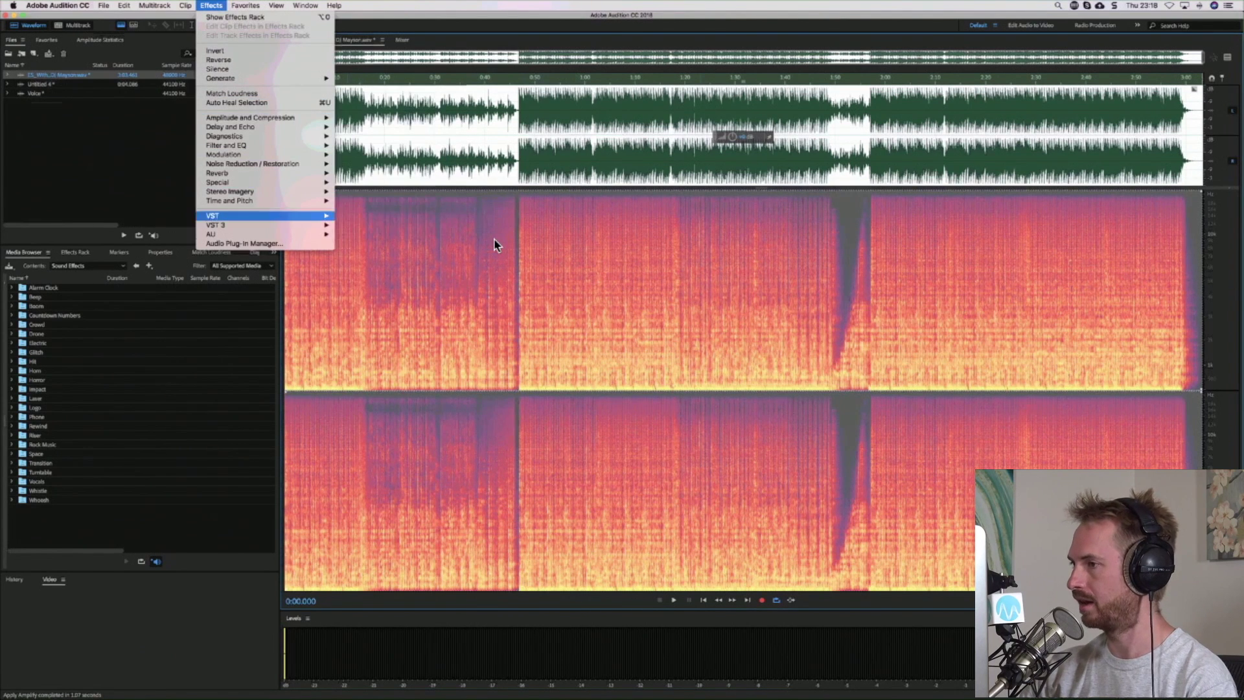
key(Right)
key(Down)
key(Down)
key(Down)
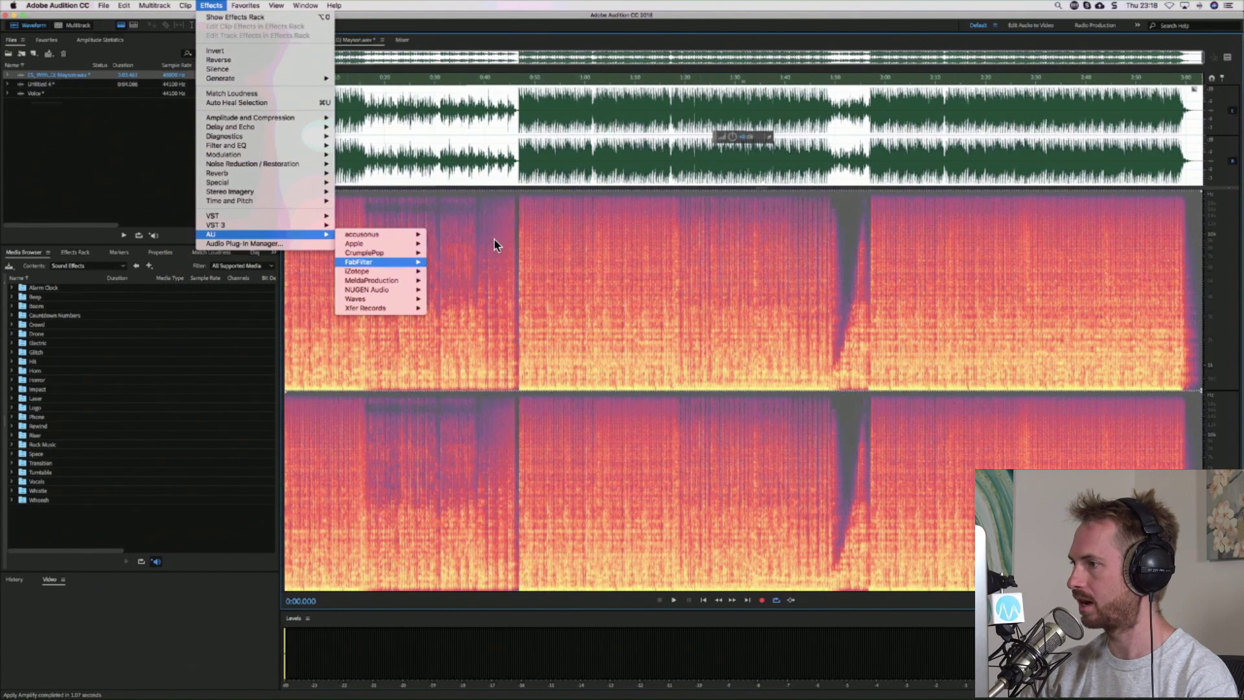
key(Right)
key(Down)
key(Down)
key(Down)
key(Down)
key(Down)
key(Down)
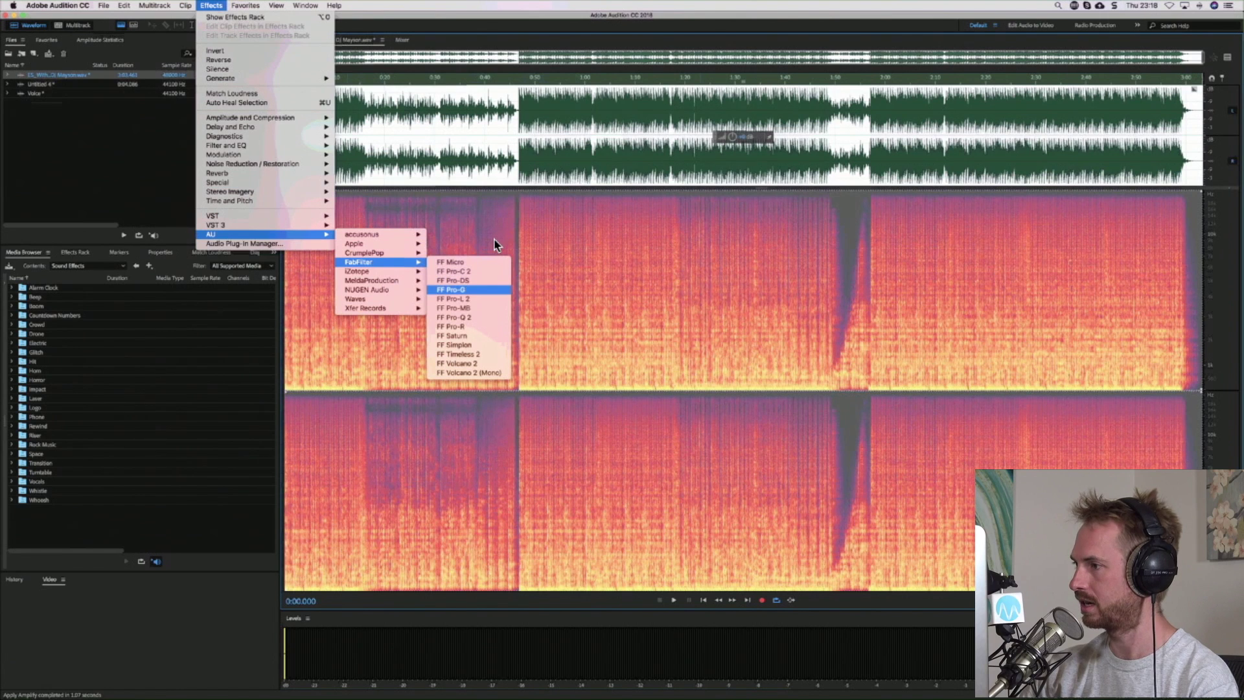
key(Up)
key(Up)
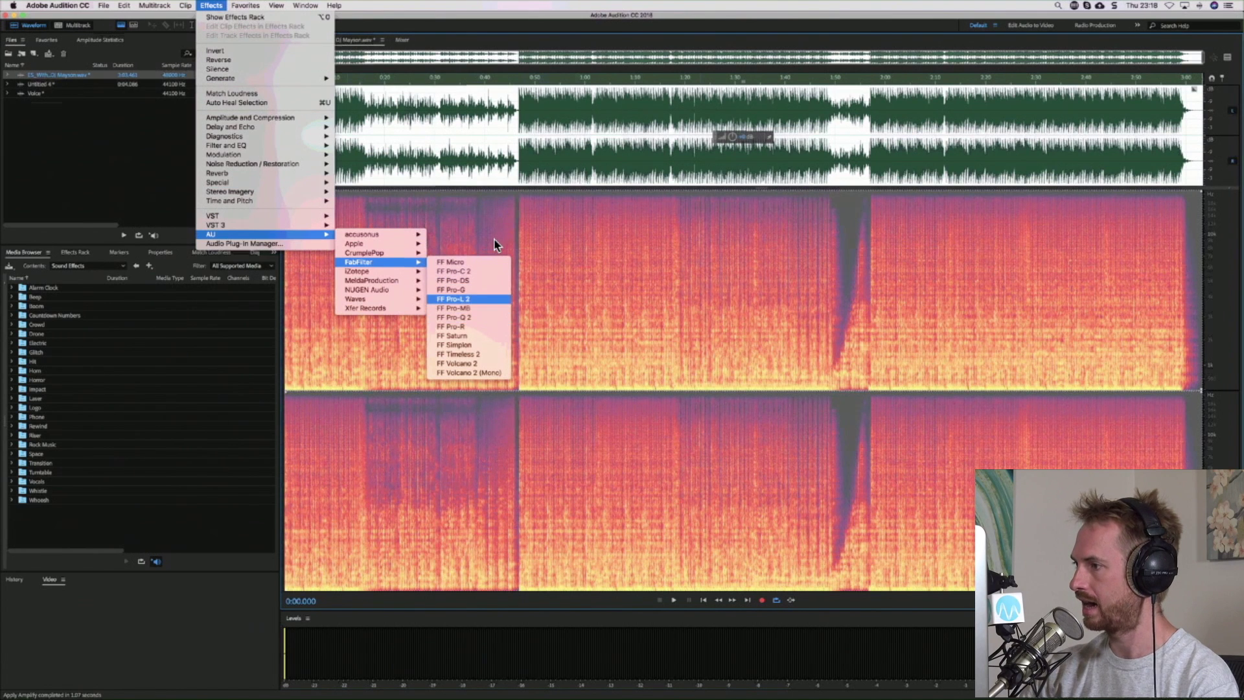
key(Return)
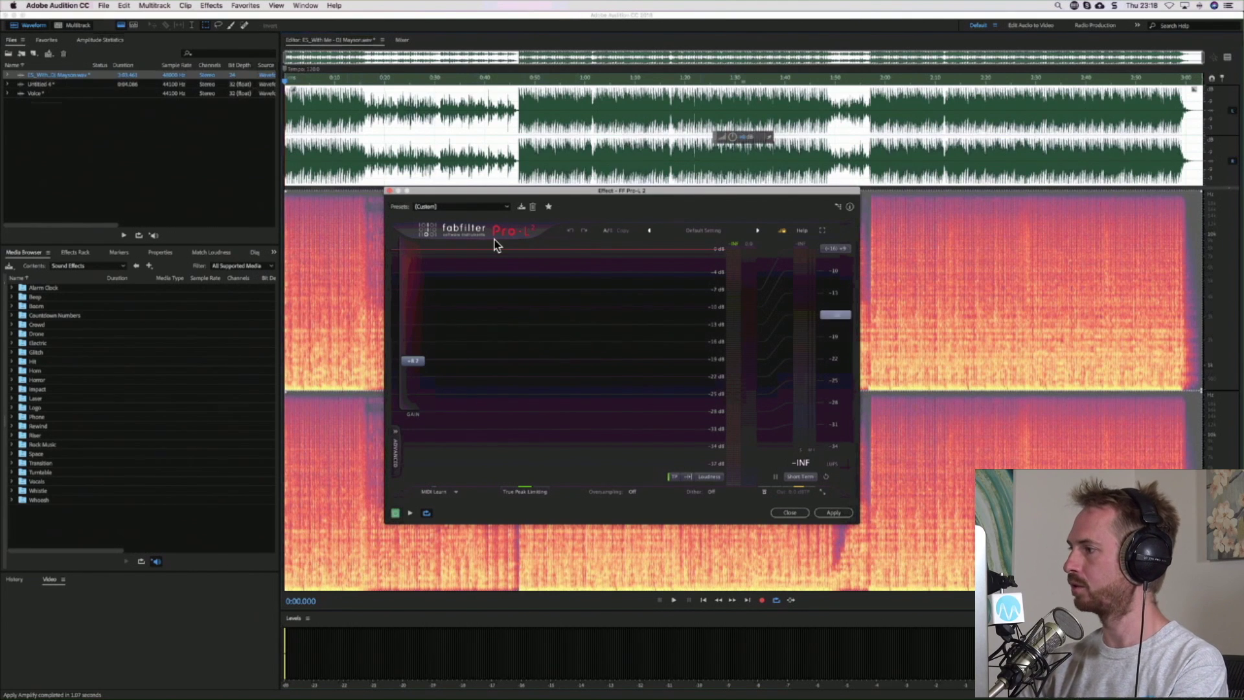
Set Pro-L 2's loudness target to -14 LUFS (Streaming) and return its gain to 0 dB.
click(836, 314)
key(Down)
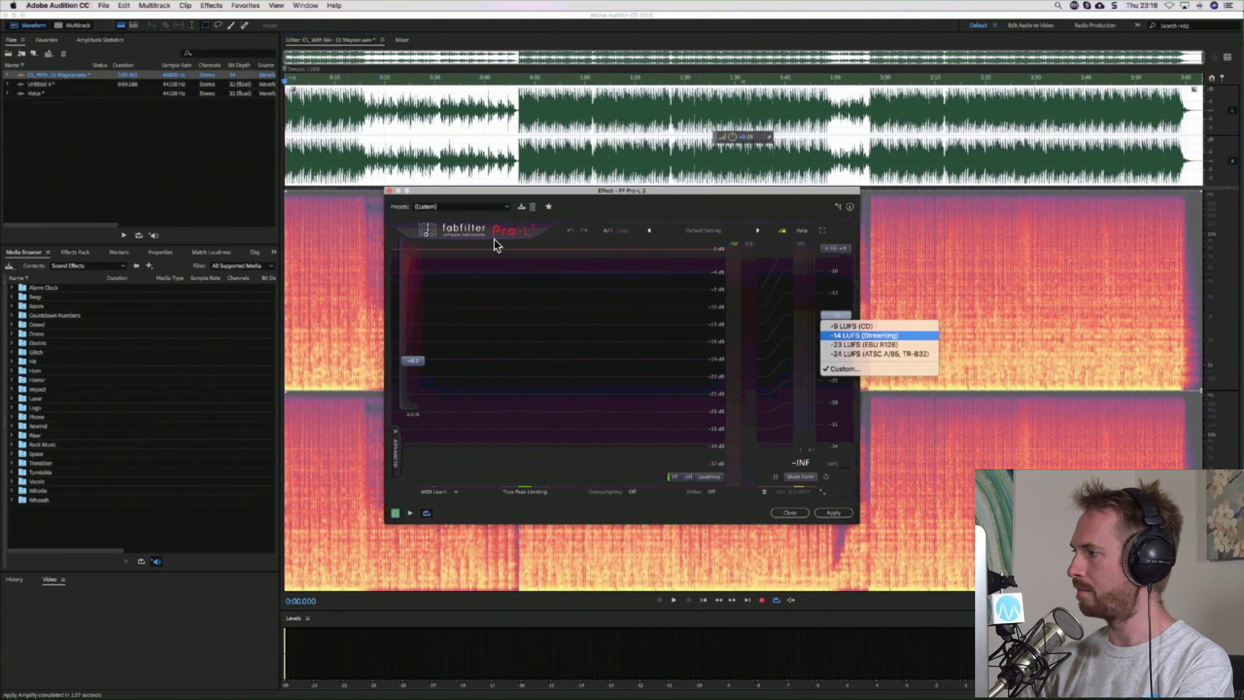
key(Return)
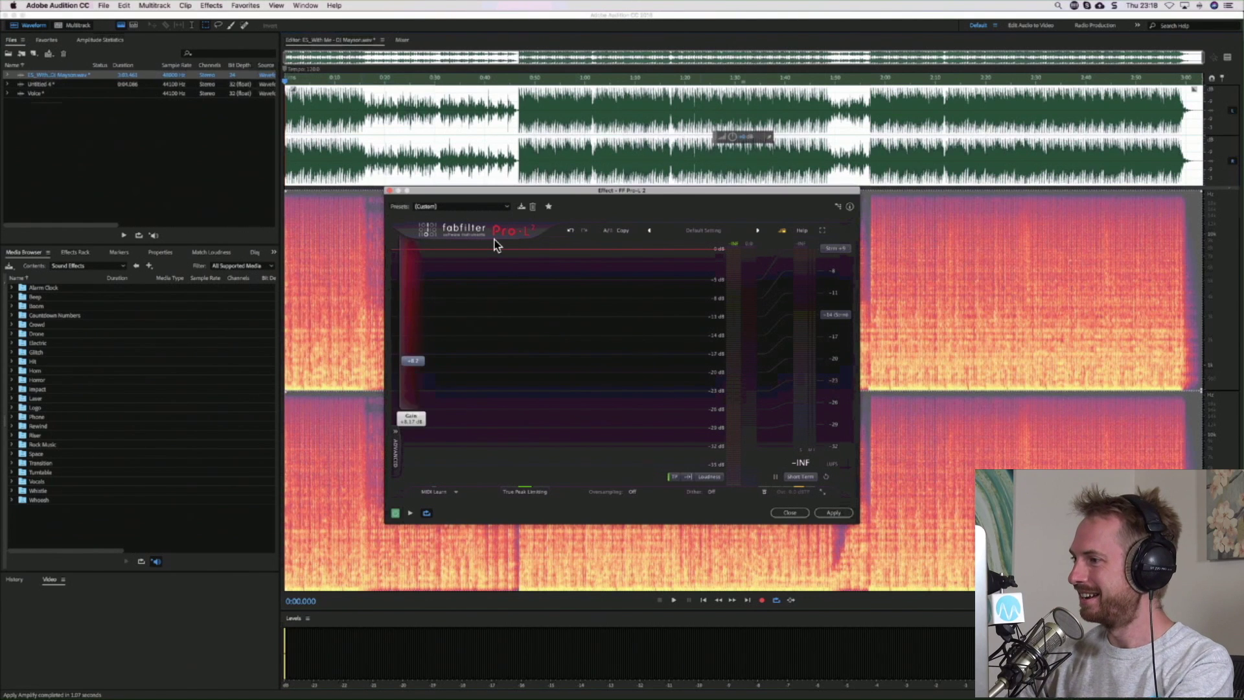
key(super+z)
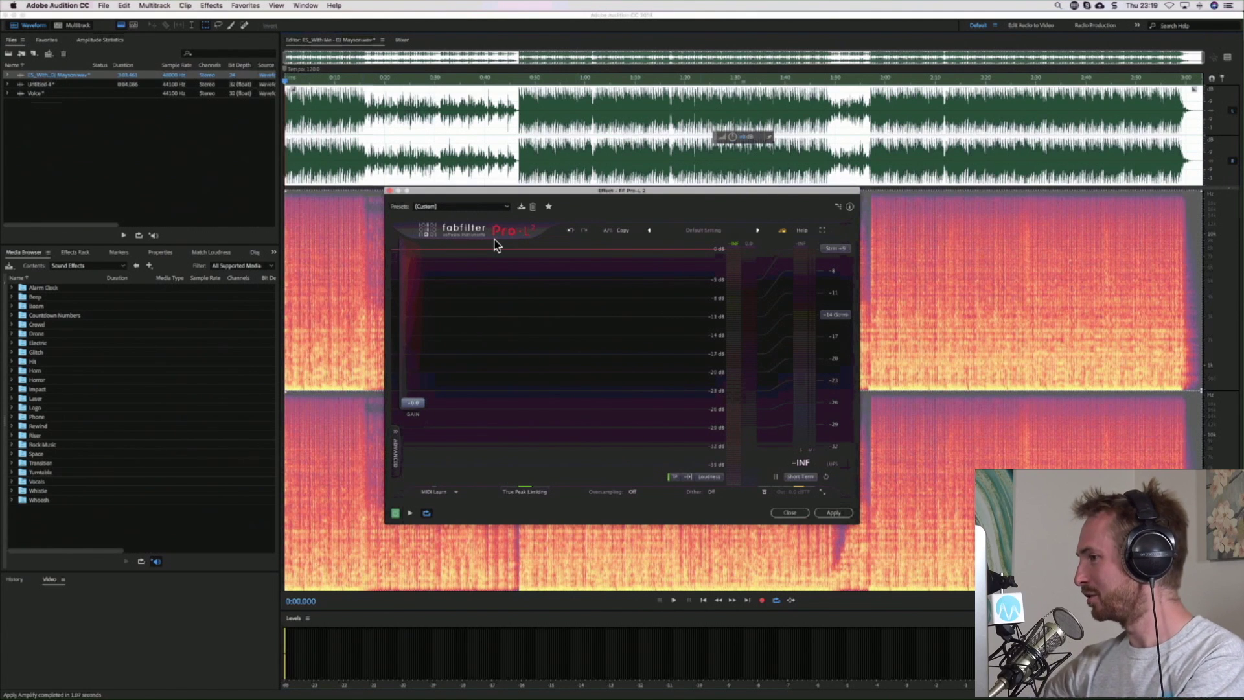
Play the music track through Pro-L 2 and lower its amplitude while checking loudness against the -14 LUFS target.
key(space)
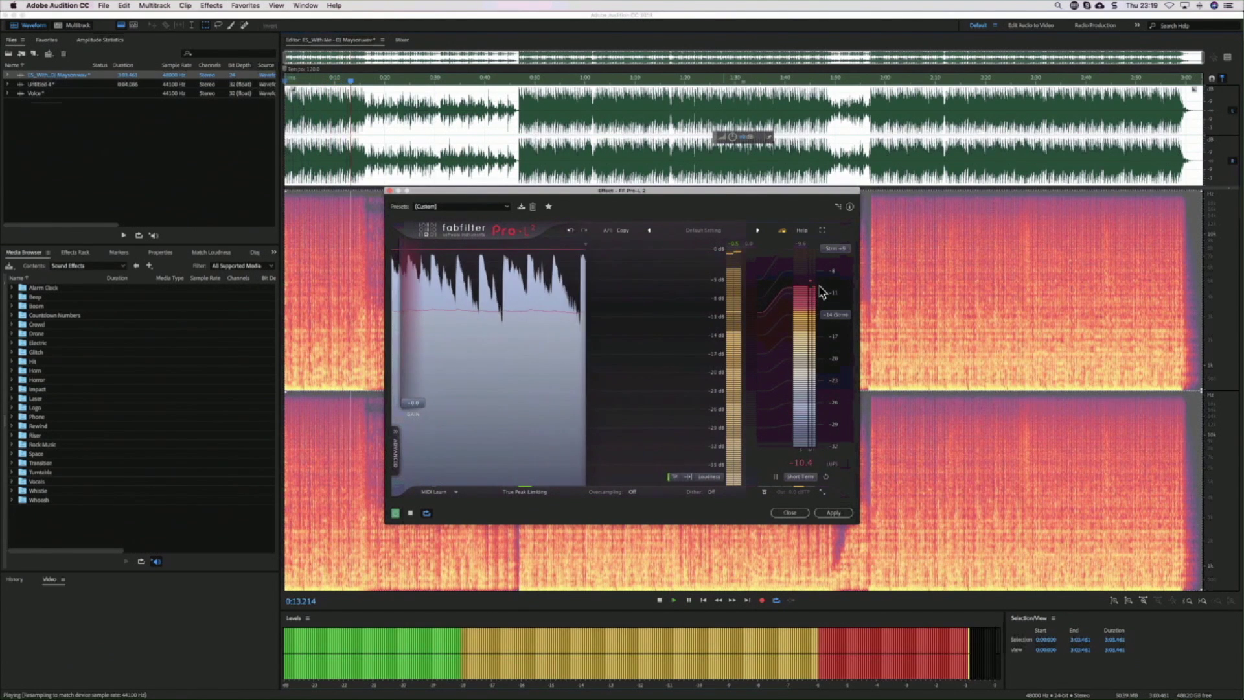
key(space)
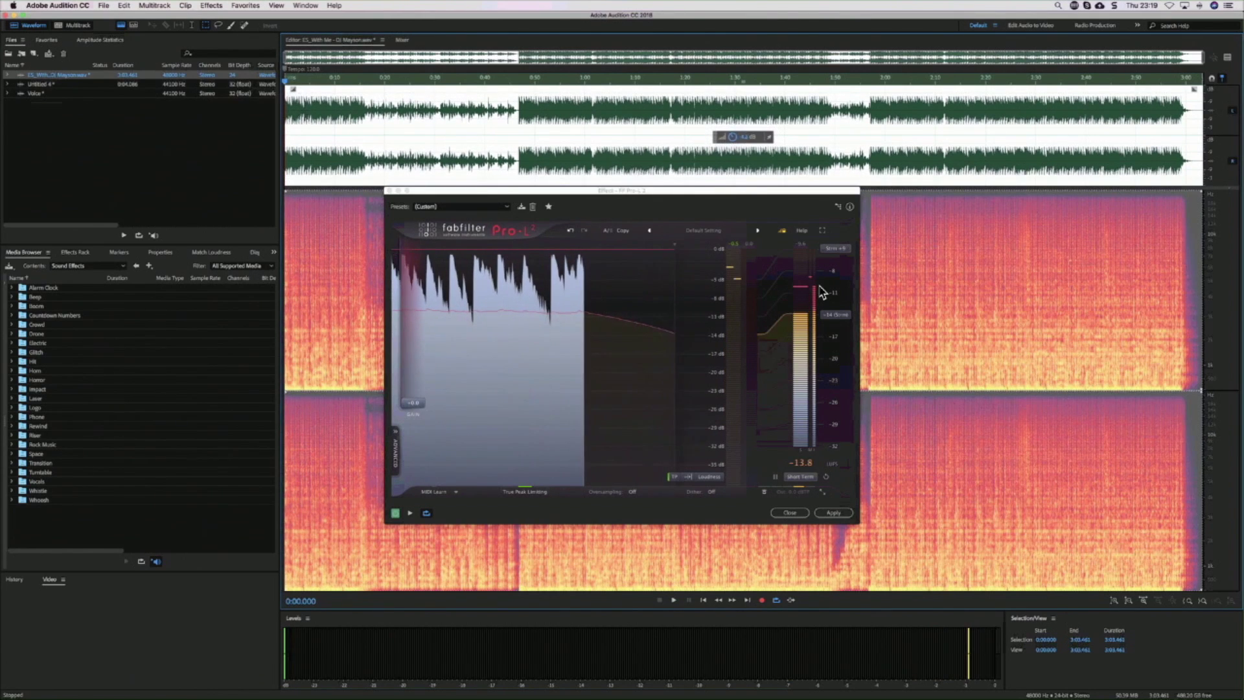
key(space)
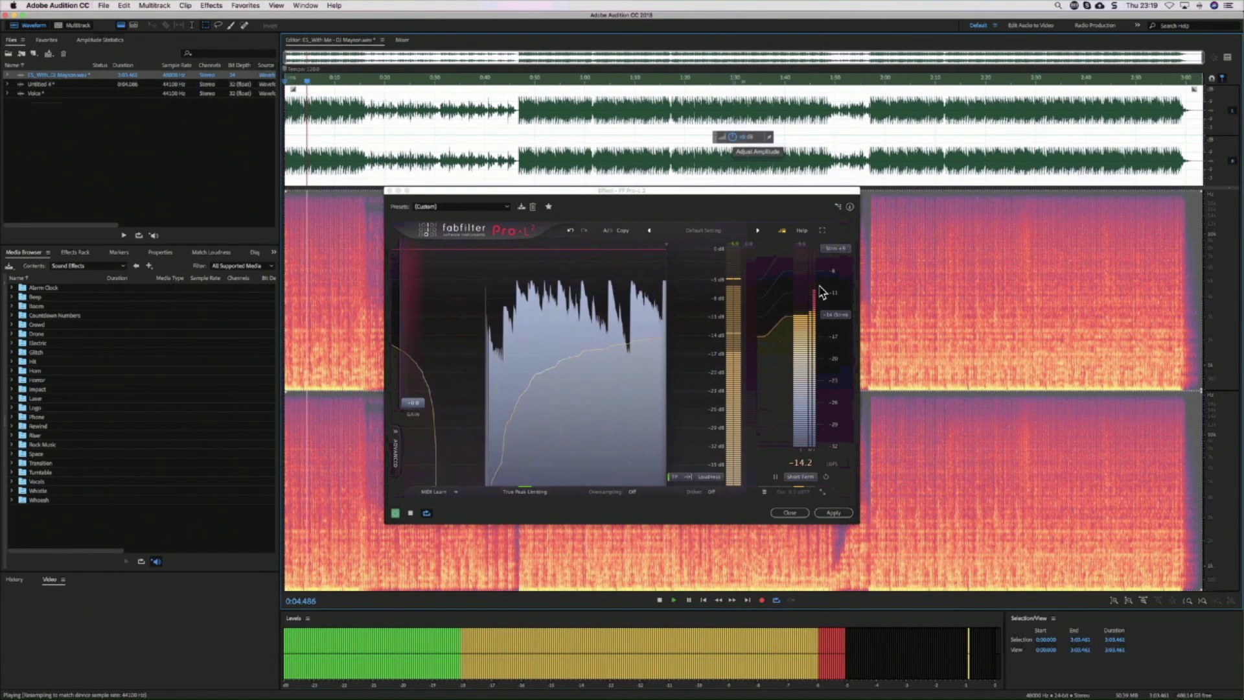
key(space)
key(Return)
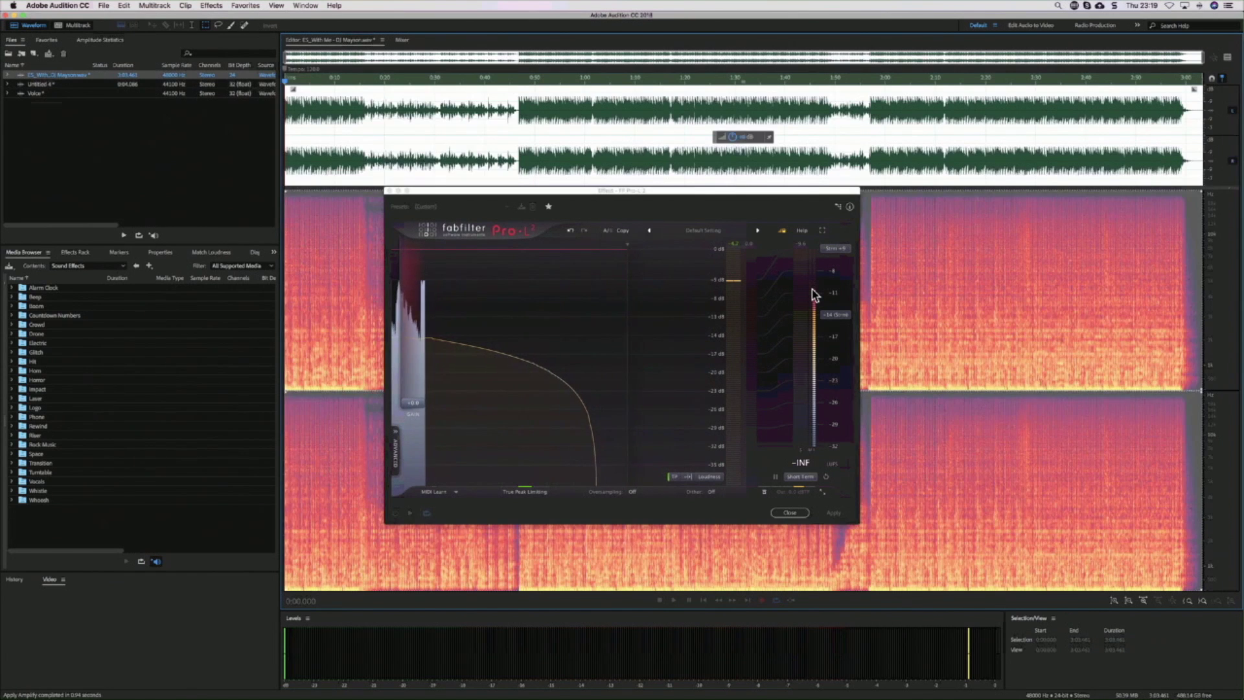
Play the quieter music track and compare the Momentary and Short Term loudness modes, ending on Short Term.
key(space)
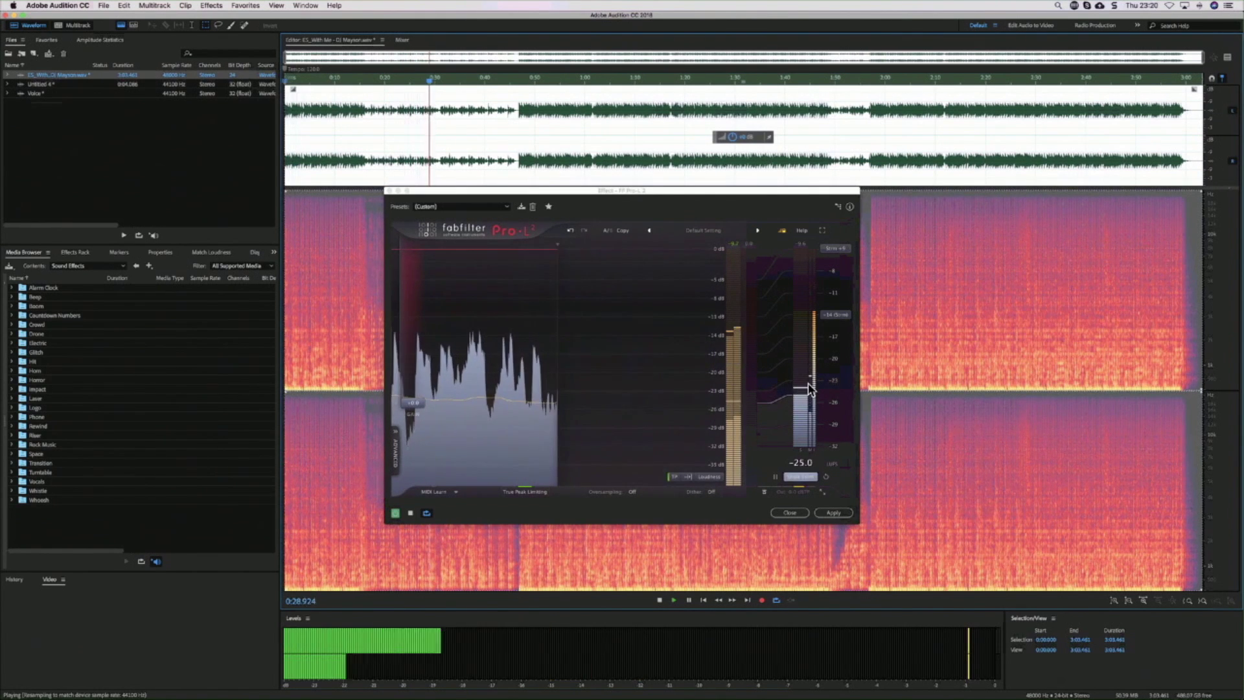
click(801, 477)
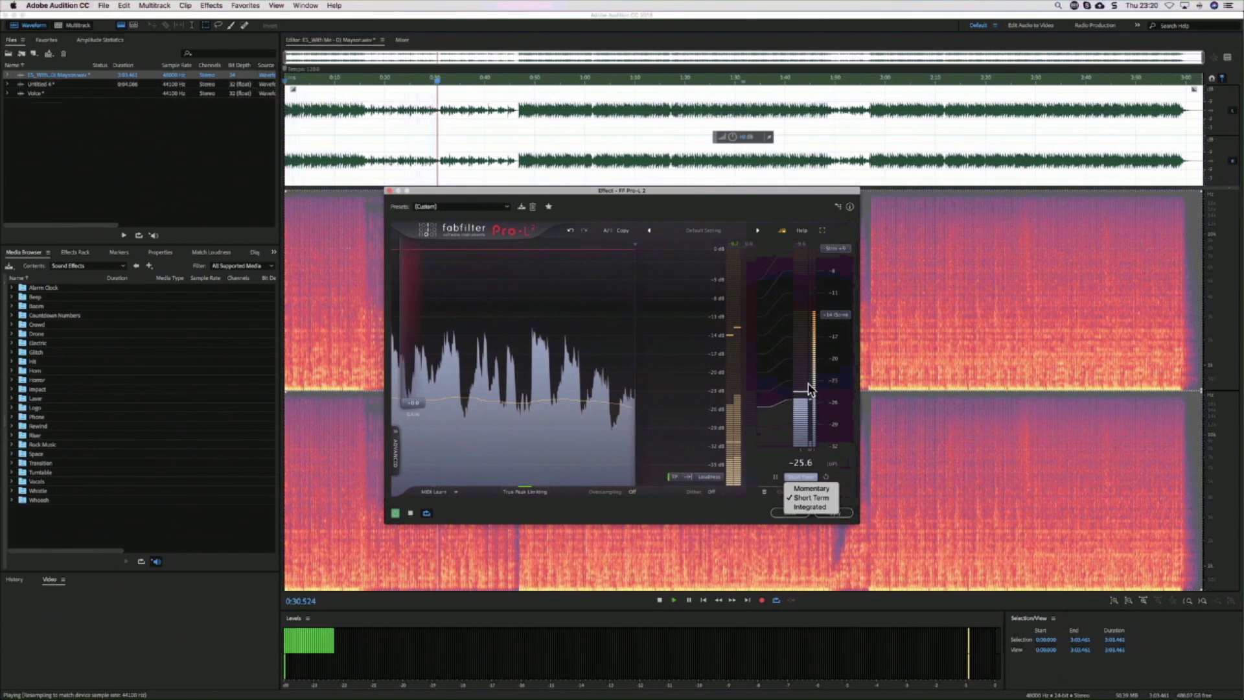
key(Up)
key(Return)
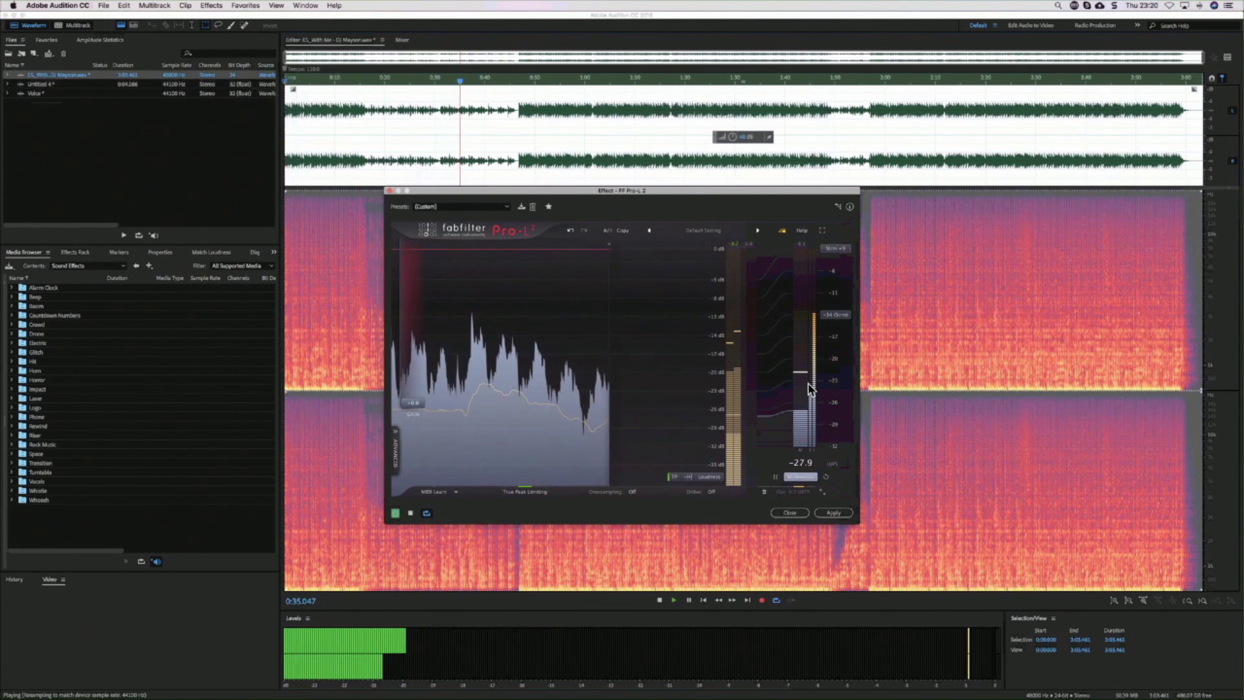
key(space)
key(Down)
key(Return)
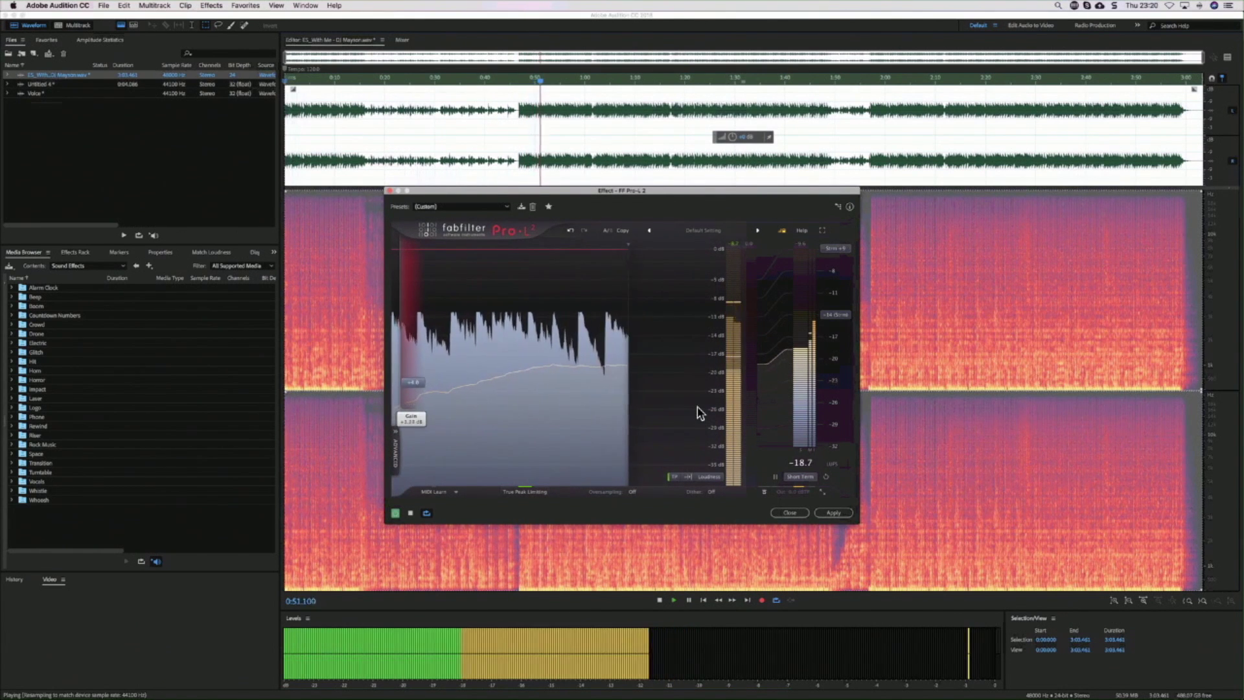
Raise Pro-L 2's gain to bring the loudness near the -14 LUFS target and switch the loudness scale to Relative.
drag(414, 376, 421, 351)
drag(415, 362, 422, 381)
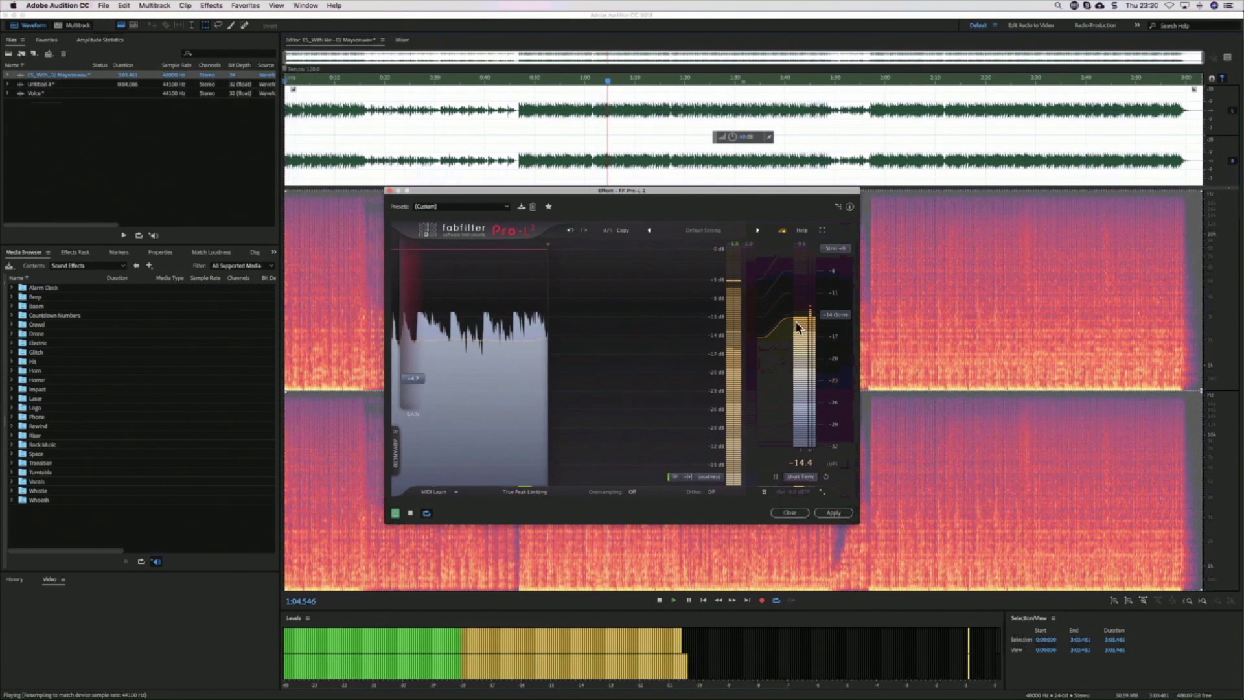
click(835, 249)
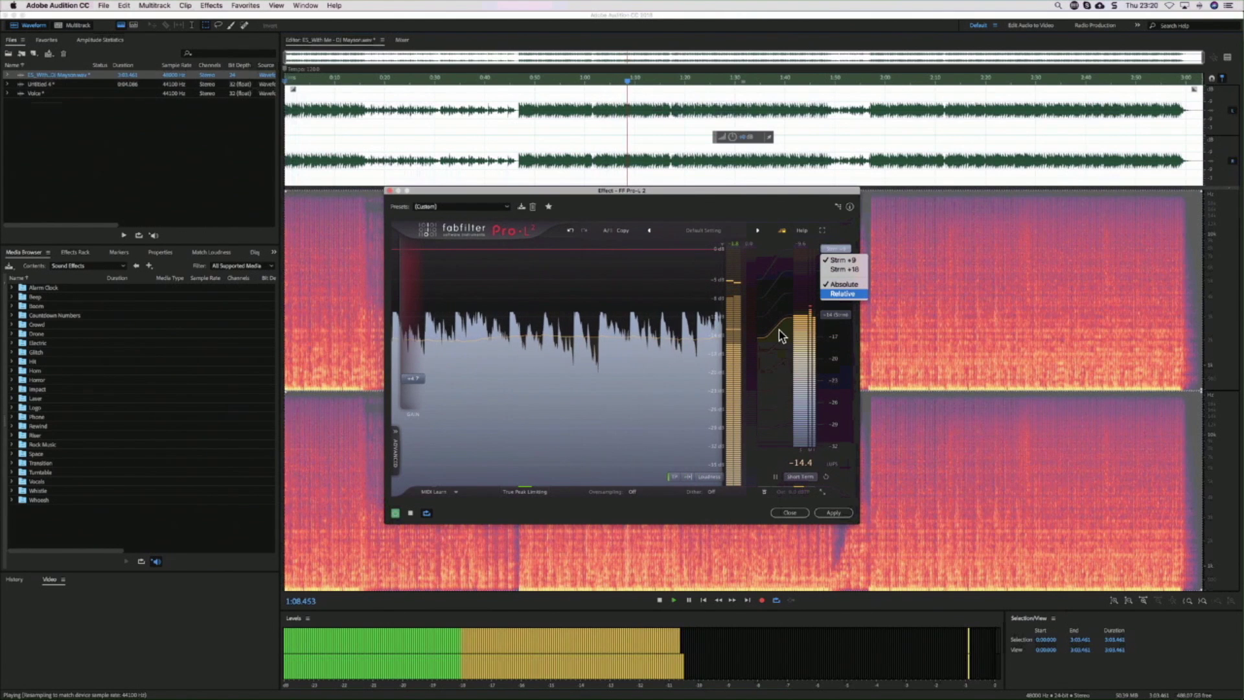
key(Return)
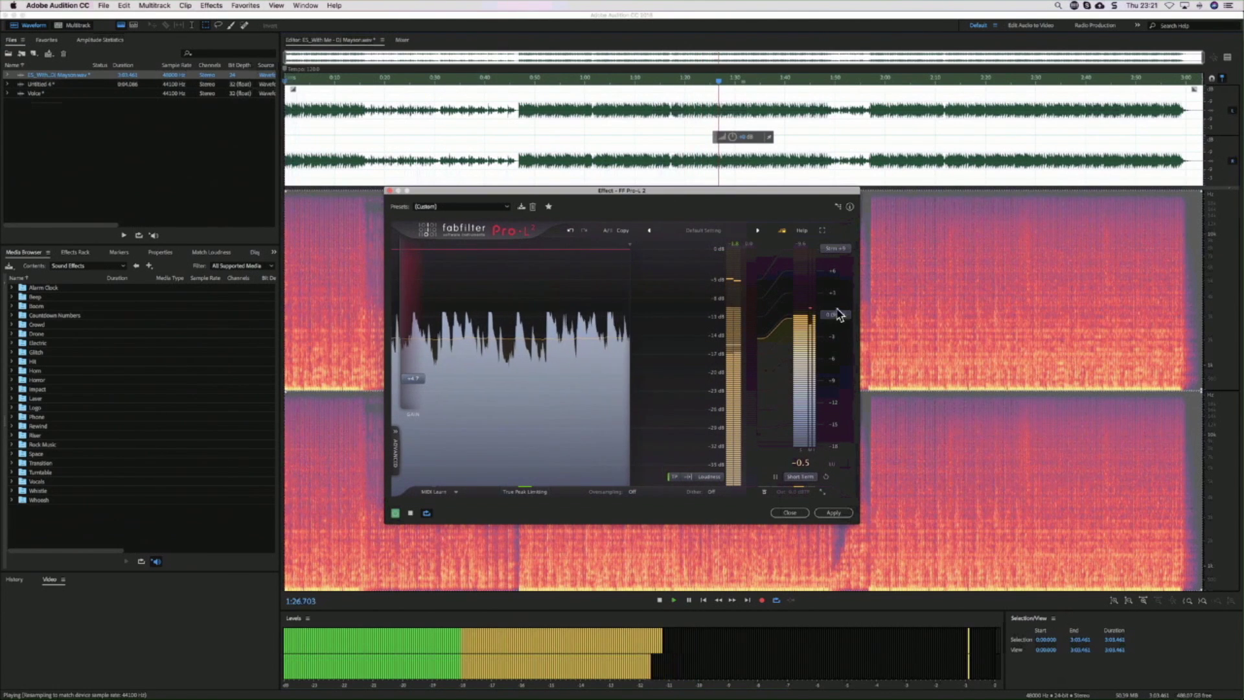
Return Pro-L 2's loudness scale to Absolute and try to apply the effect to the music track.
click(835, 346)
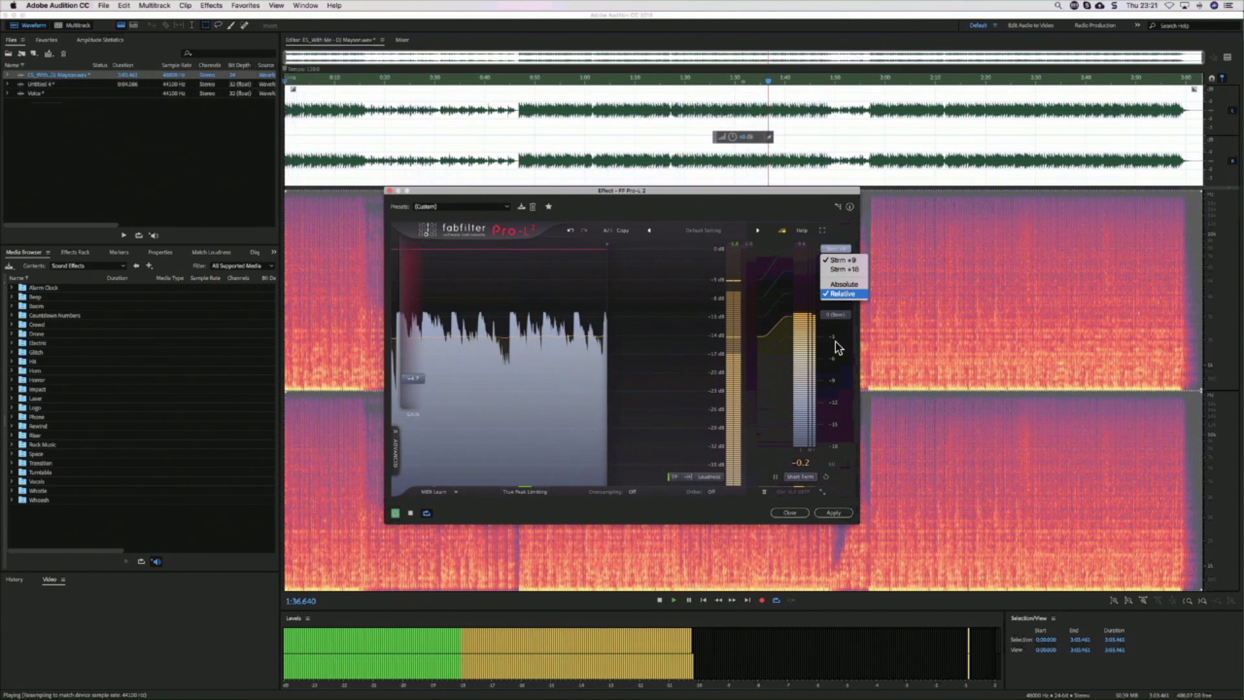
click(835, 334)
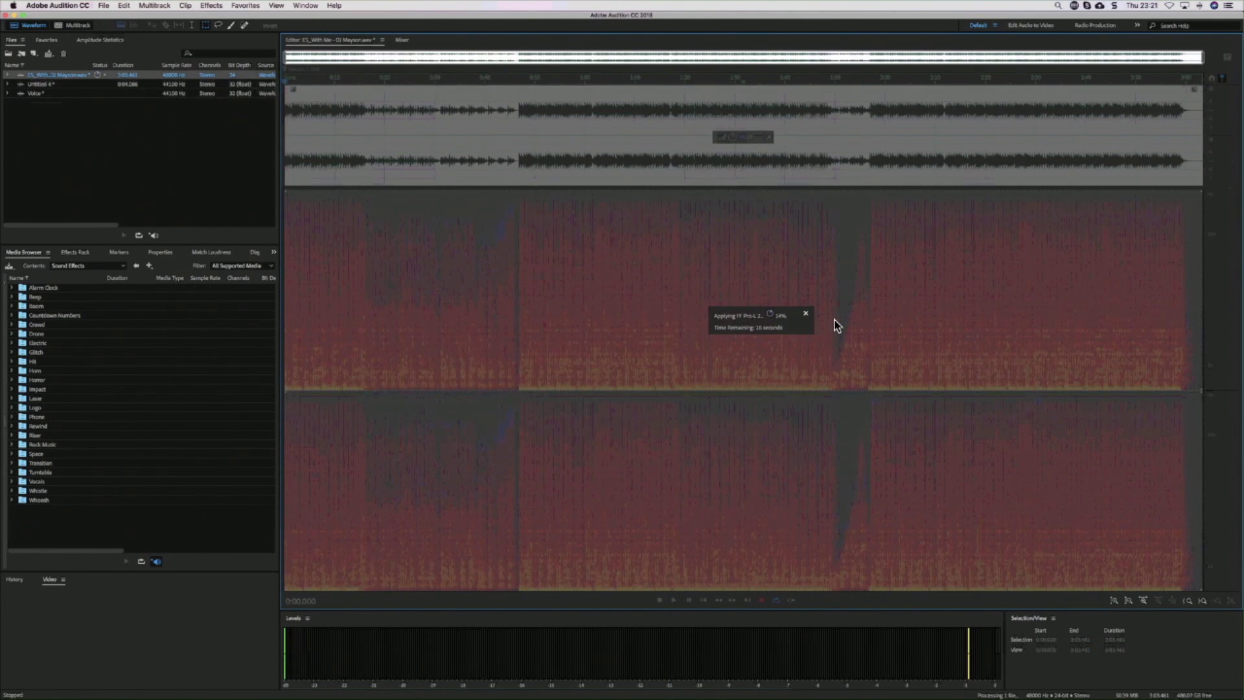
Reopen FabFilter's FF Pro-L 2 Audio Unit effect for the music track.
key(ctrl+F2)
key(Right)
key(Right)
key(Right)
key(Right)
key(Right)
key(Right)
key(Right)
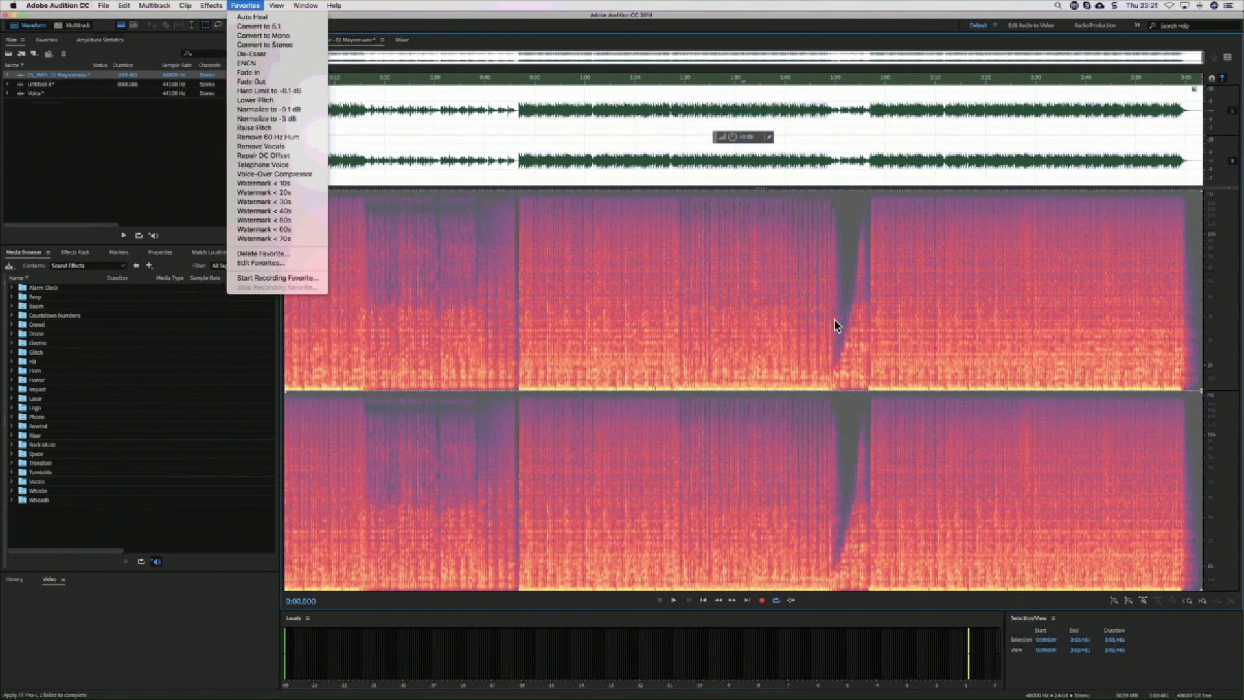
key(Left)
key(Down)
key(Down)
key(Down)
key(Down)
key(Down)
key(Down)
key(Down)
key(Down)
key(Down)
key(Down)
key(Down)
key(Down)
key(Down)
key(Down)
key(Down)
key(Down)
key(Down)
key(Down)
key(Down)
key(Down)
key(Right)
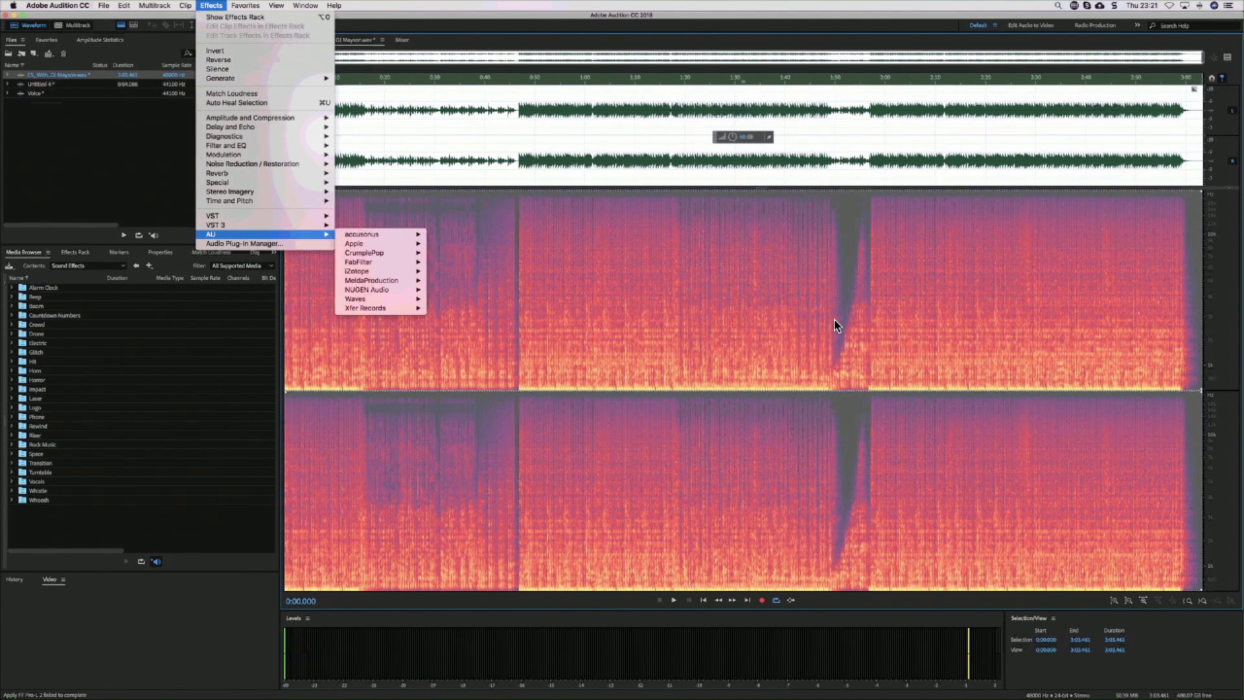
key(Right)
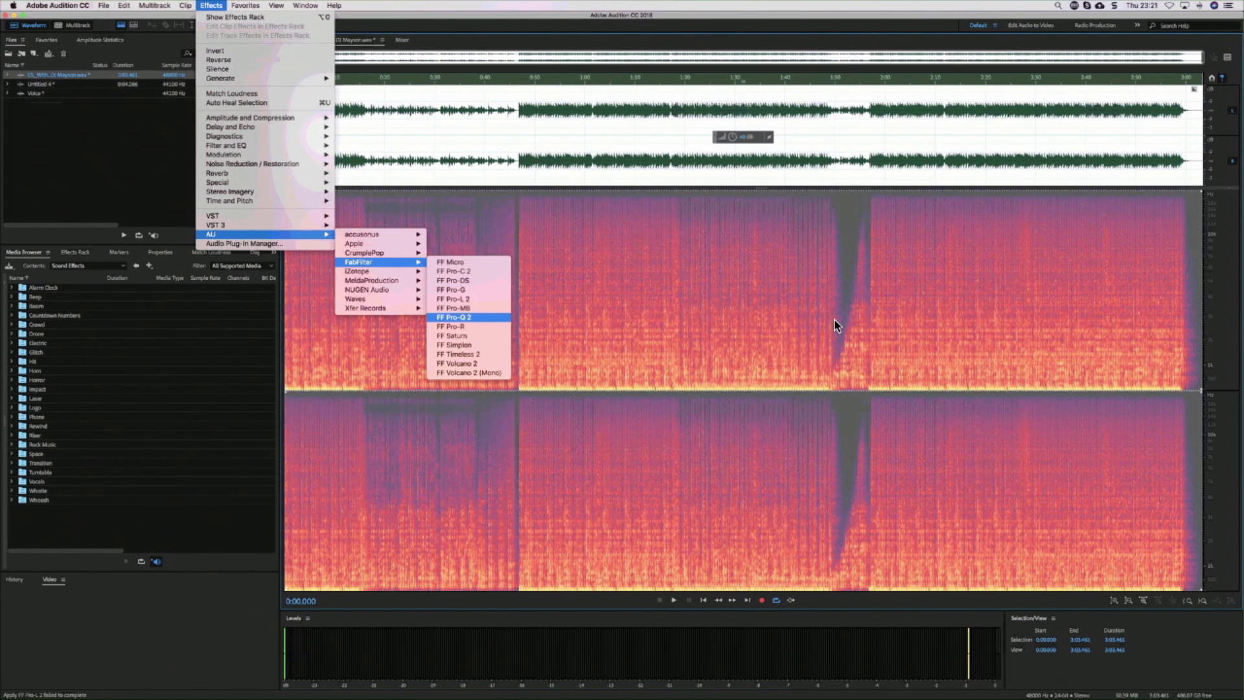
key(Return)
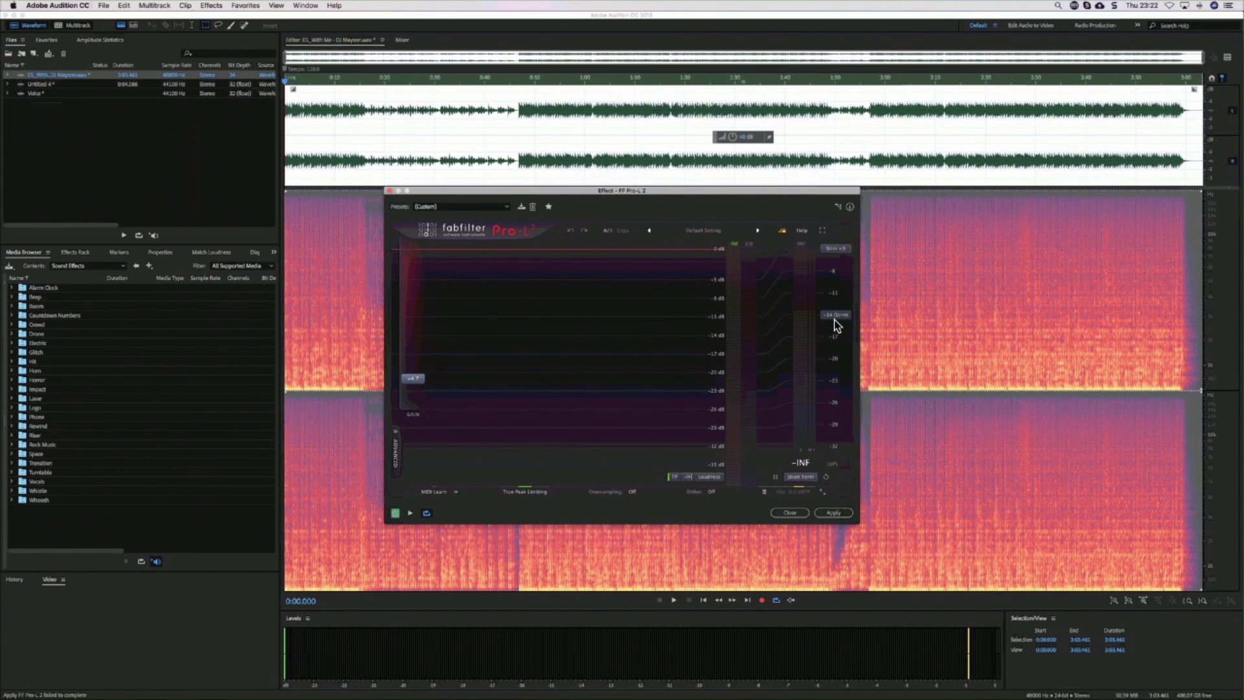
Play the music track while pushing Pro-L 2's gain well past the -14 LUFS target into heavy limiting, and stop playback.
key(space)
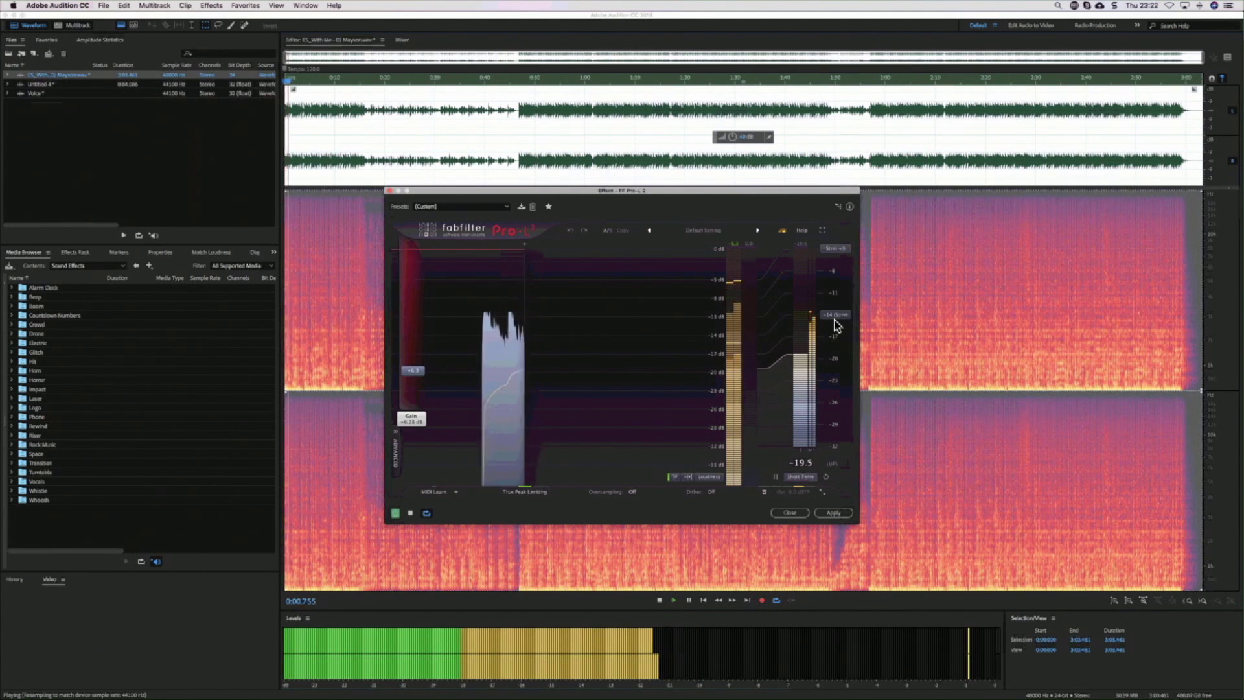
click(837, 326)
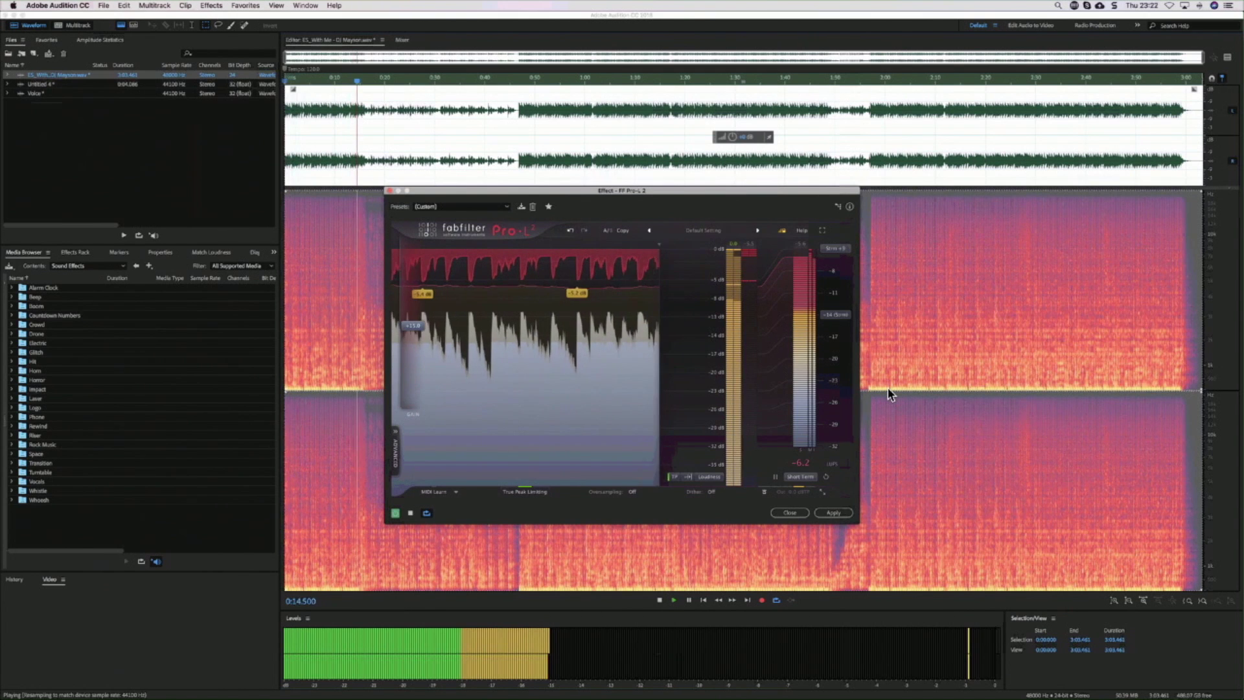
key(space)
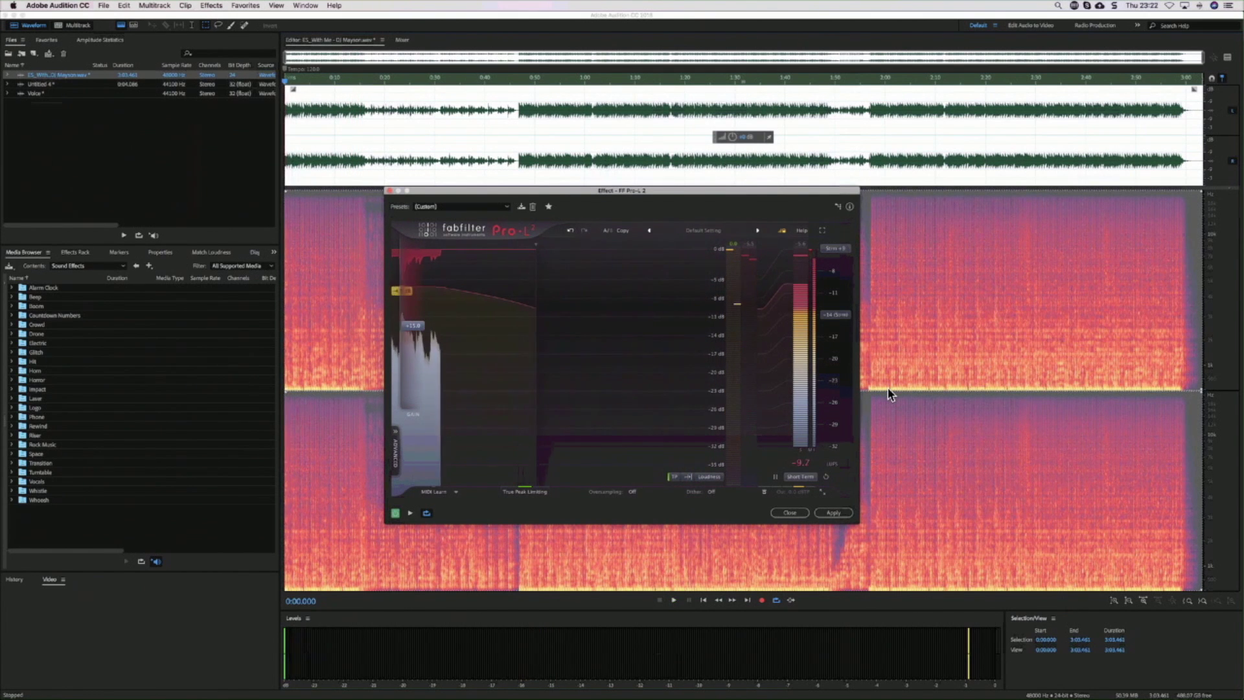